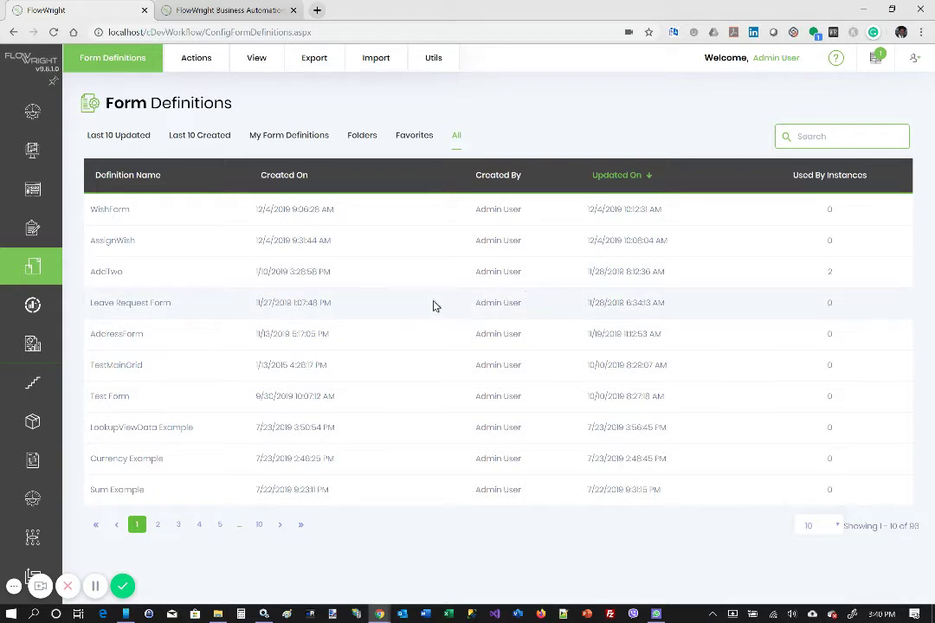
# Create a new form definition named ValueForm1 and open it in the designer
pyautogui.click(201, 57)
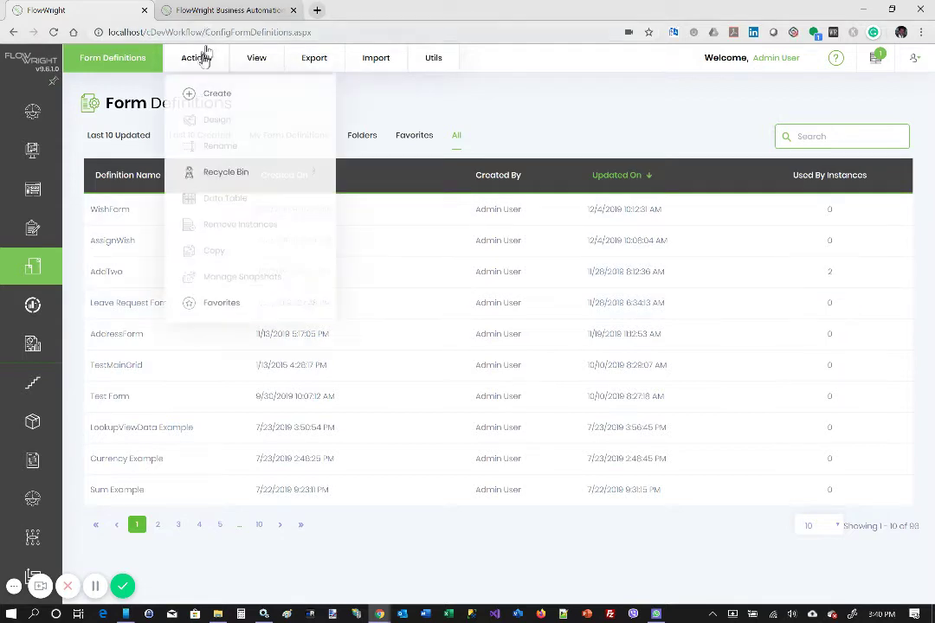
pyautogui.click(213, 91)
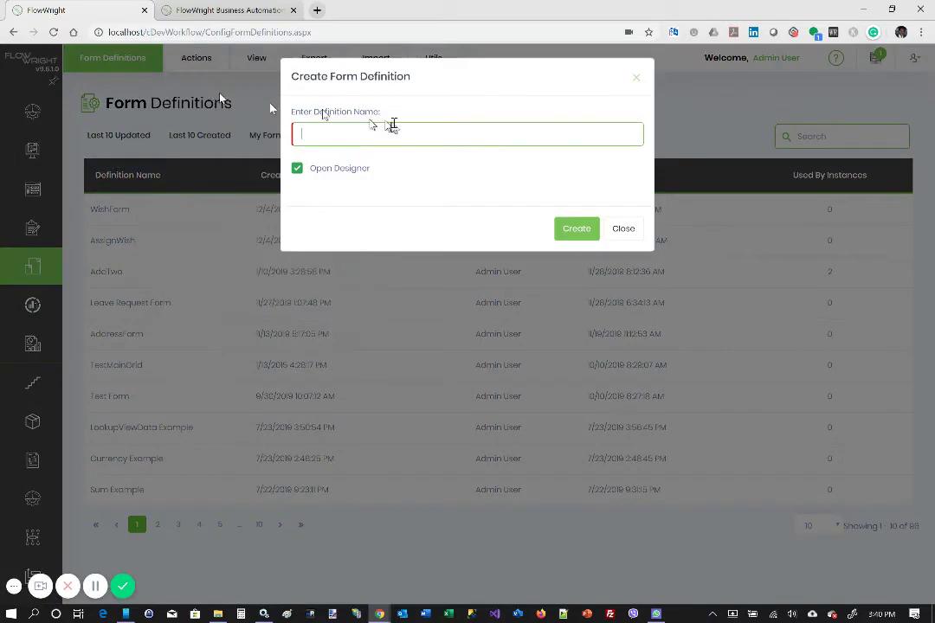
pyautogui.write('ValueForm1')
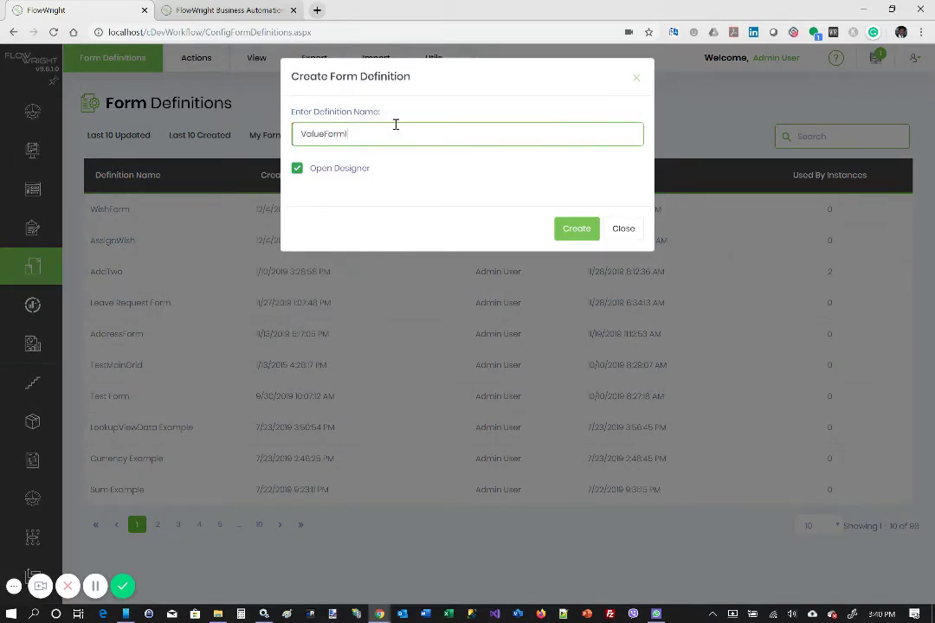
pyautogui.click(568, 230)
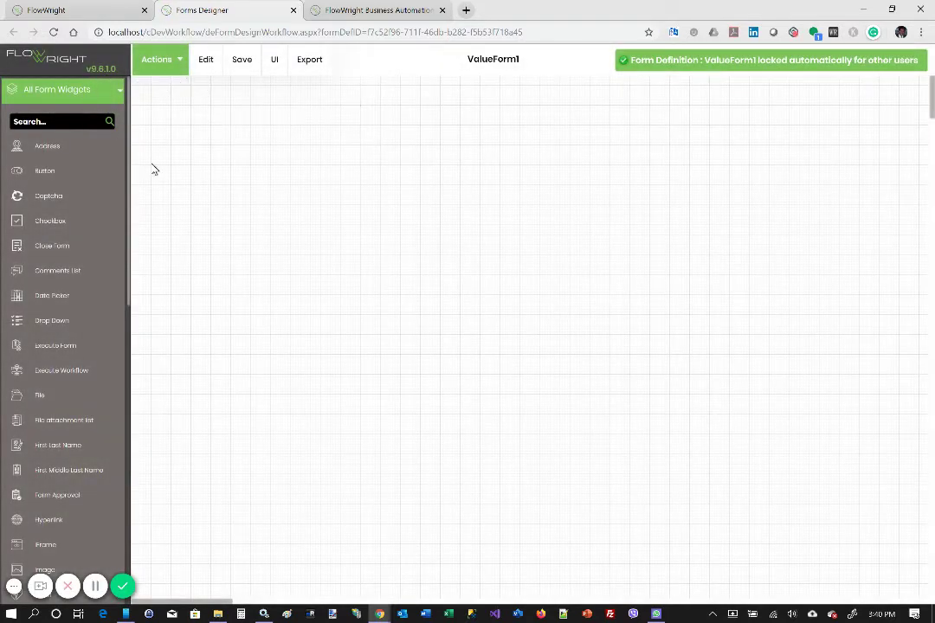
# Add a Label widget near the form's upper-left corner and set its text to "Enter value 1"
pyautogui.scroll(-2, 85, 416)
pyautogui.scroll(-1, 81, 412)
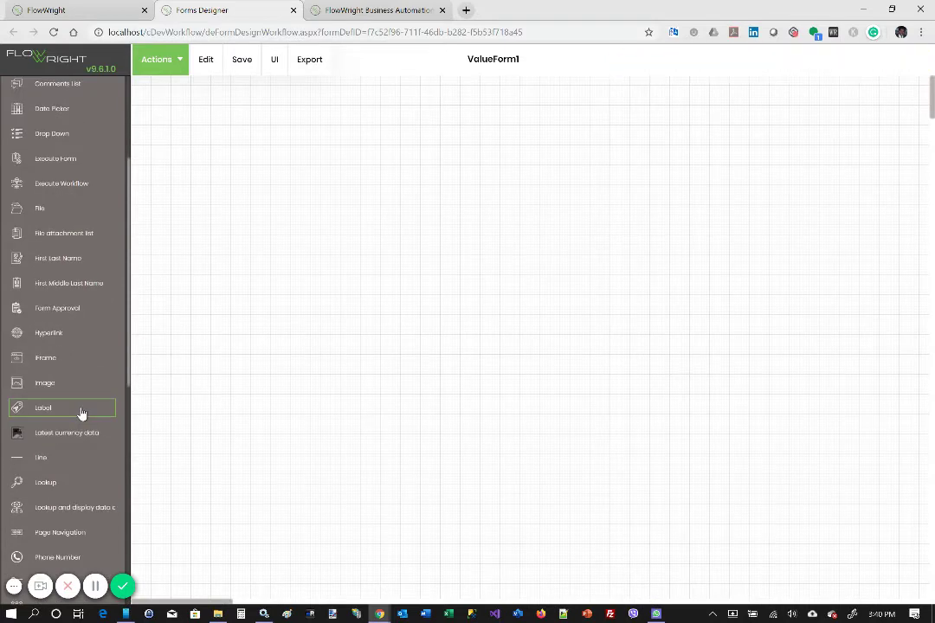
pyautogui.moveTo(70, 418); pyautogui.dragTo(177, 107)
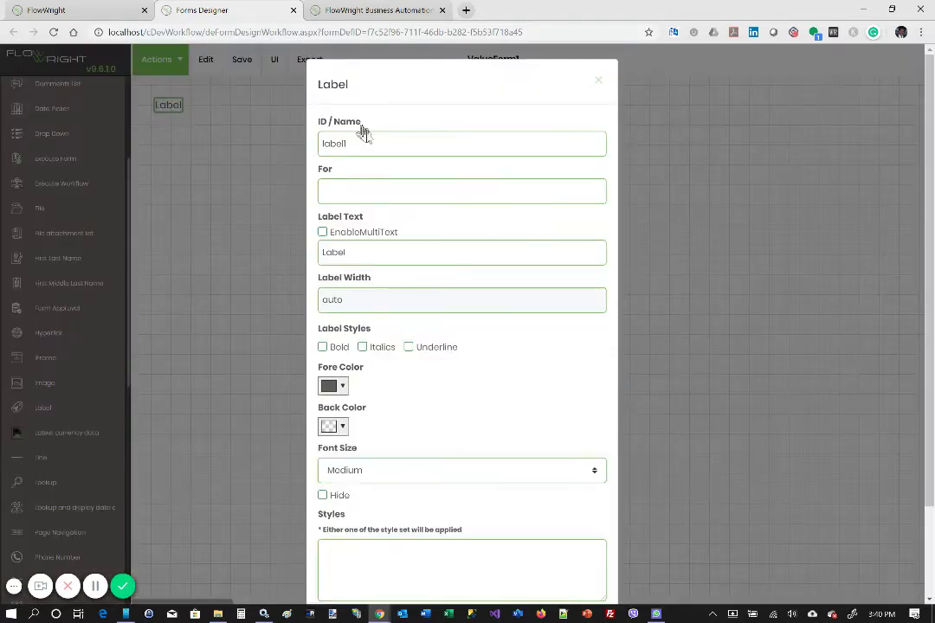
pyautogui.moveTo(362, 253); pyautogui.dragTo(264, 258)
pyautogui.write('Enter value 1')
pyautogui.scroll(-3, 550, 387)
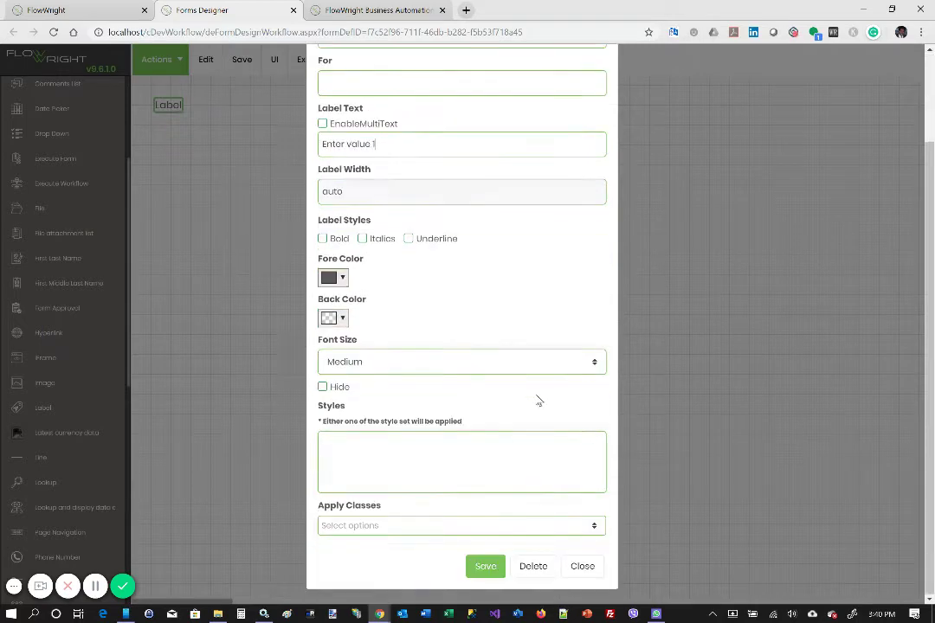
pyautogui.click(494, 566)
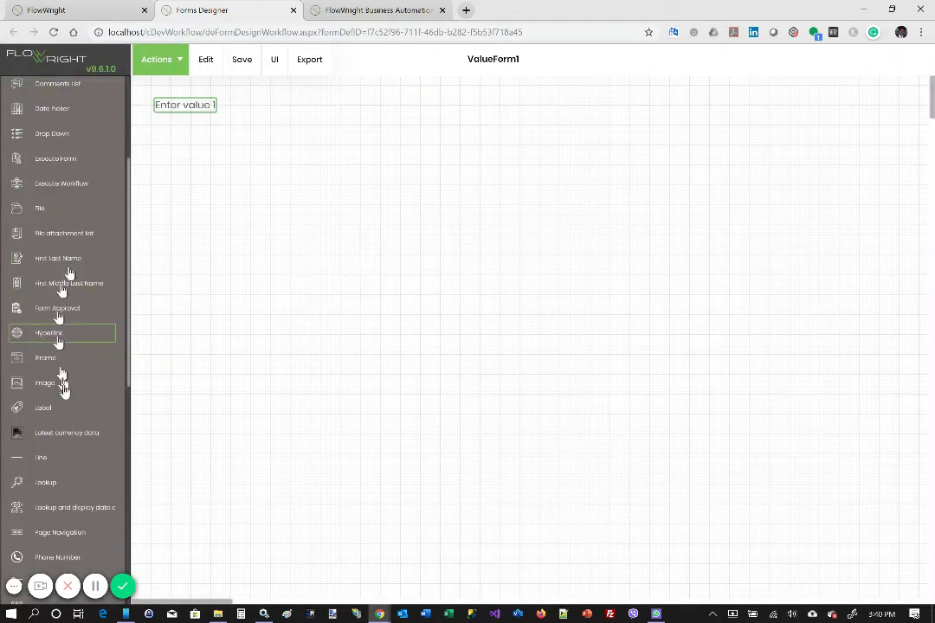
# Add a Text widget beside the "Enter value 1" label, with the ID txtVal1 and marked as required
pyautogui.scroll(-1, 94, 467)
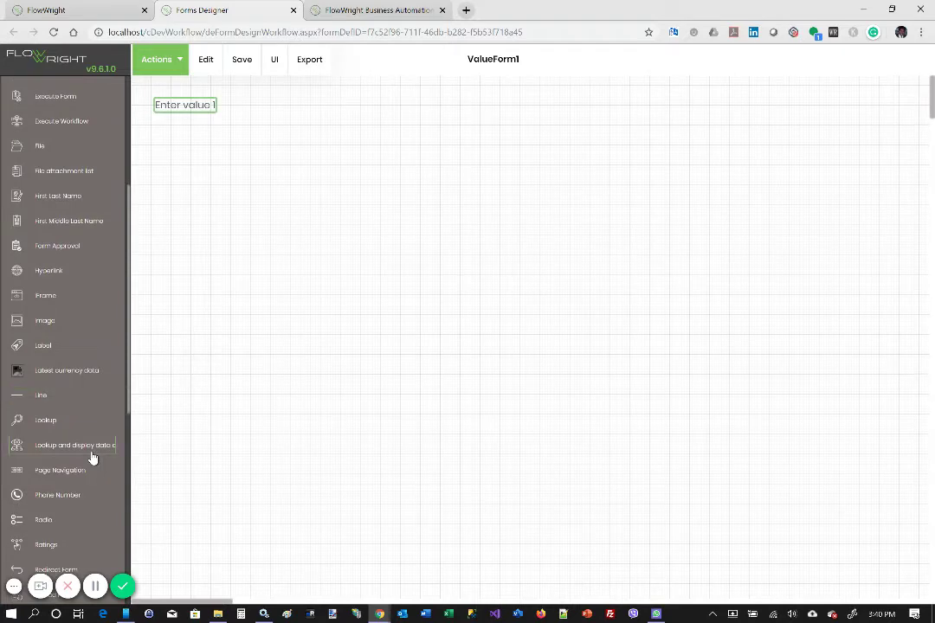
pyautogui.scroll(-5, 93, 457)
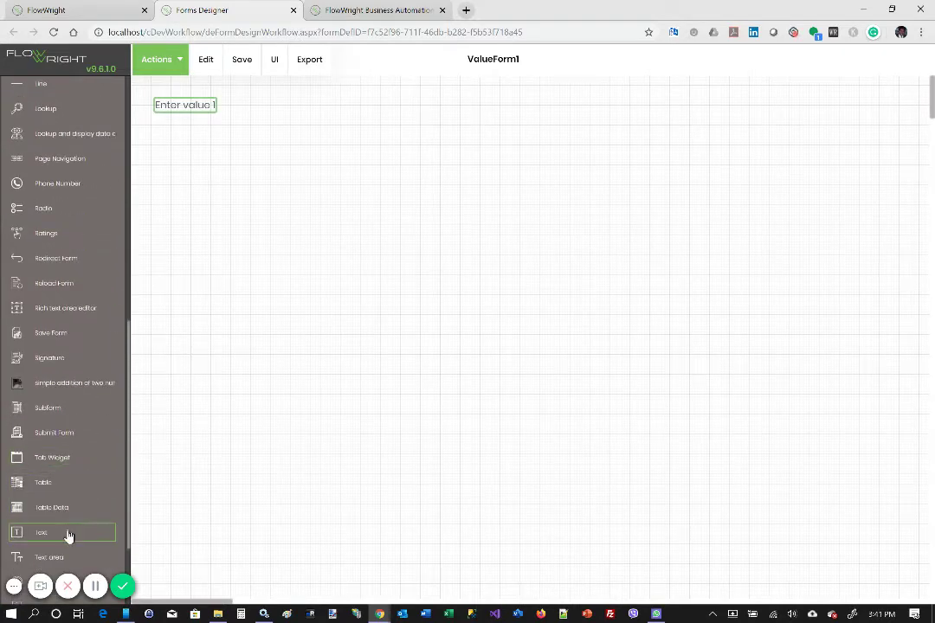
pyautogui.moveTo(69, 534); pyautogui.dragTo(240, 97)
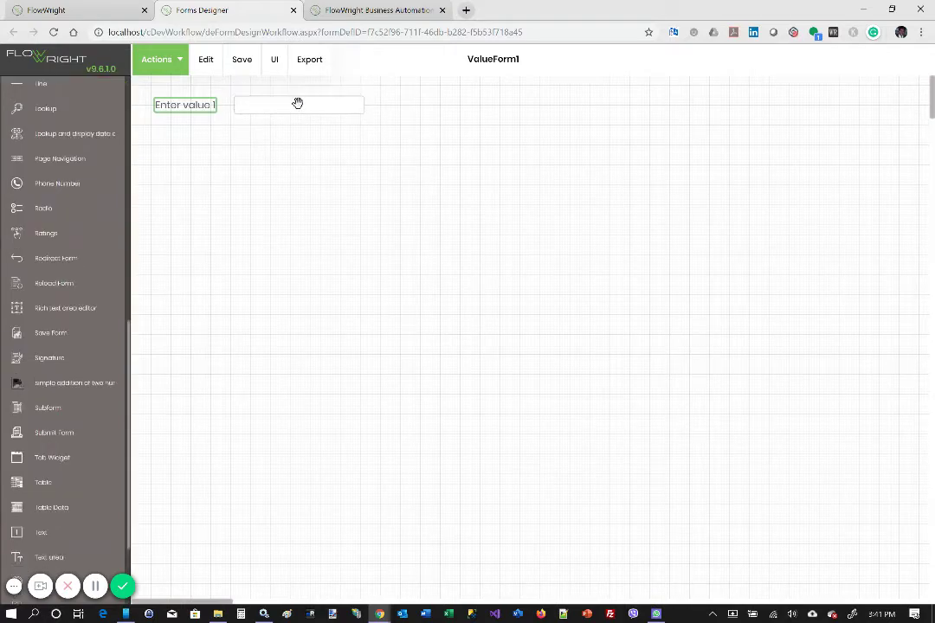
pyautogui.click(297, 103)
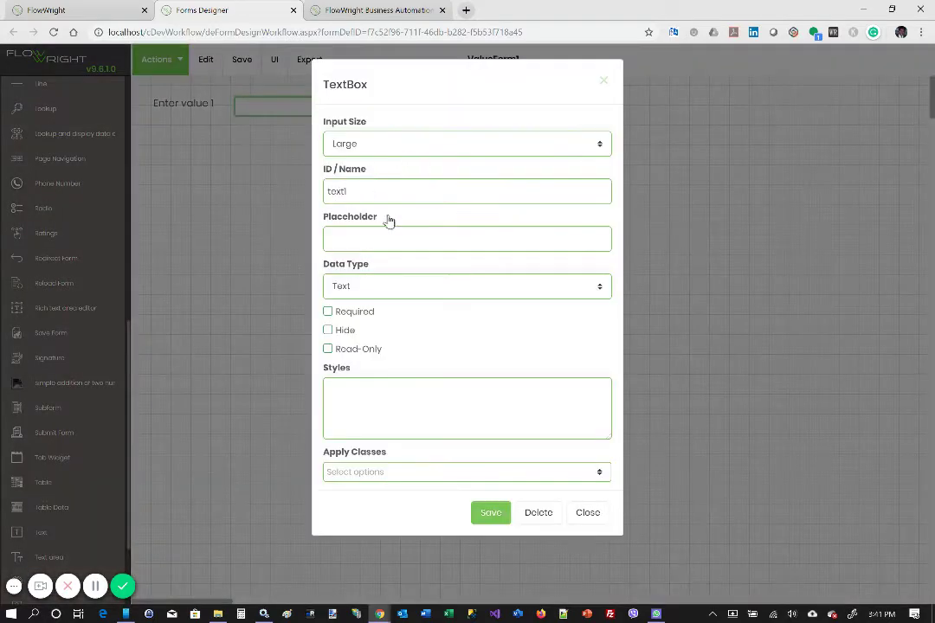
pyautogui.hotkey('ctrl', 'a')
pyautogui.write('txtVal1')
pyautogui.click(341, 317)
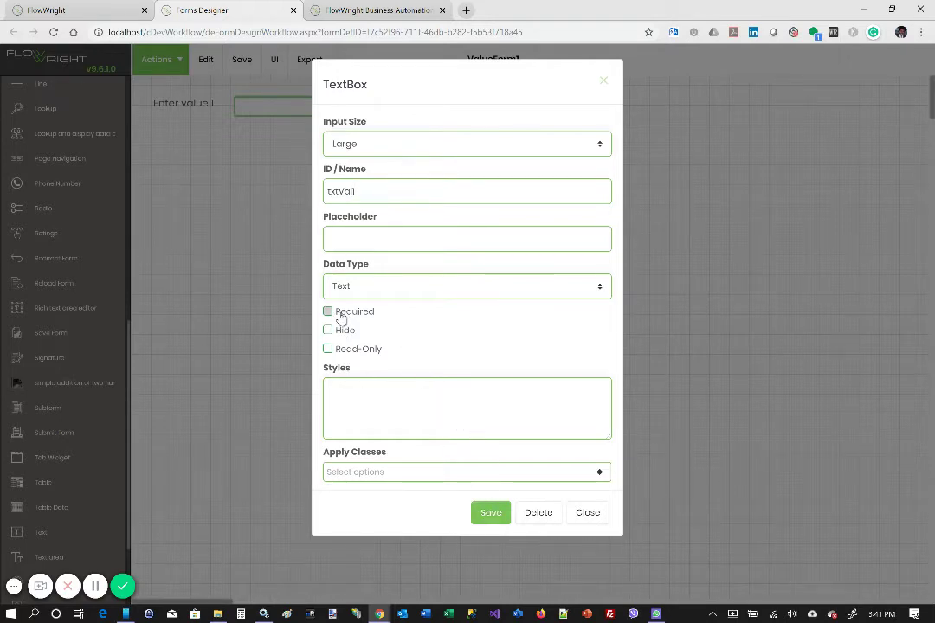
pyautogui.click(490, 514)
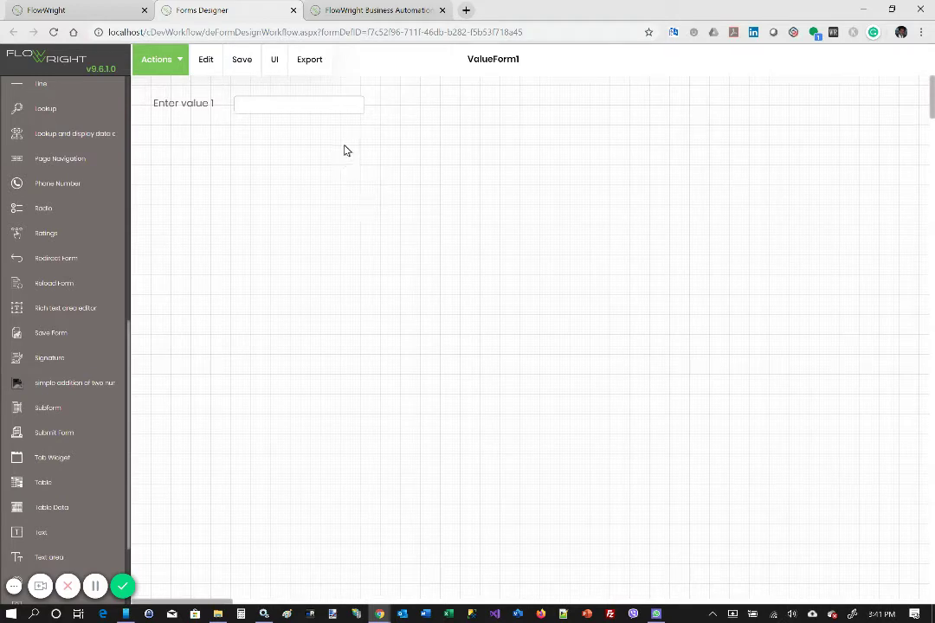
# Add a Form Approval widget below the text box and save the form
pyautogui.scroll(6, 98, 285)
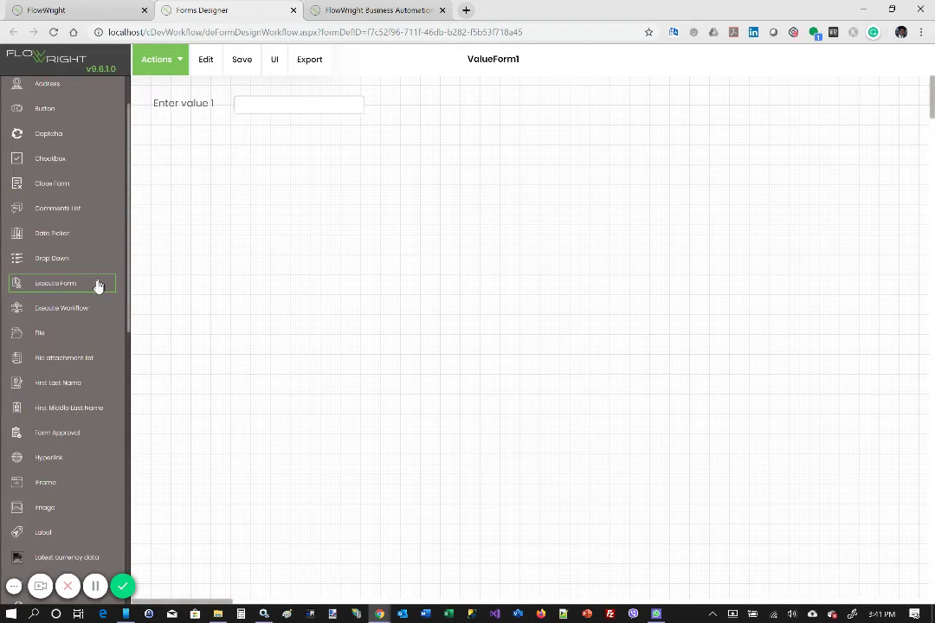
pyautogui.moveTo(61, 433); pyautogui.dragTo(306, 145)
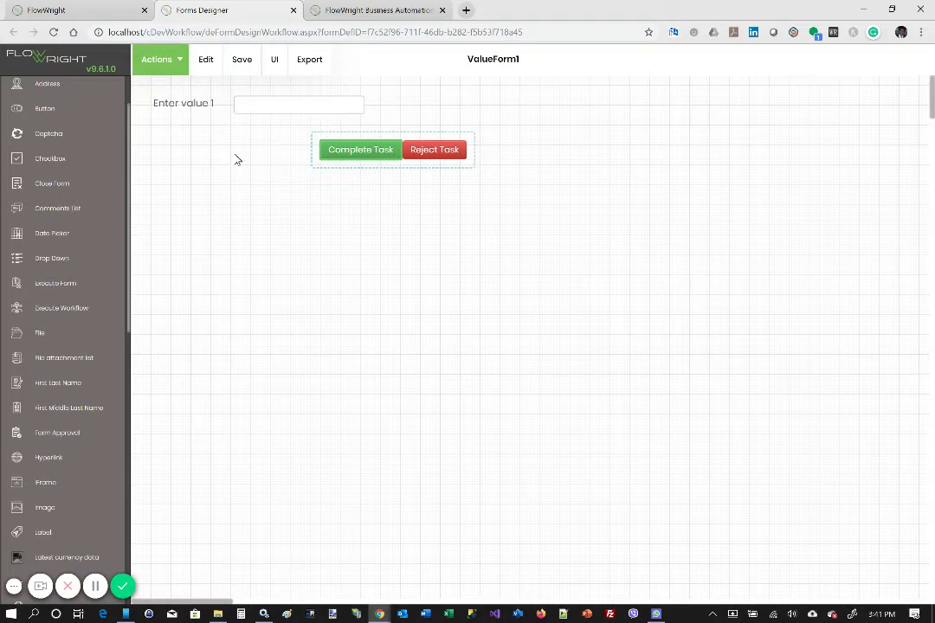
pyautogui.click(235, 64)
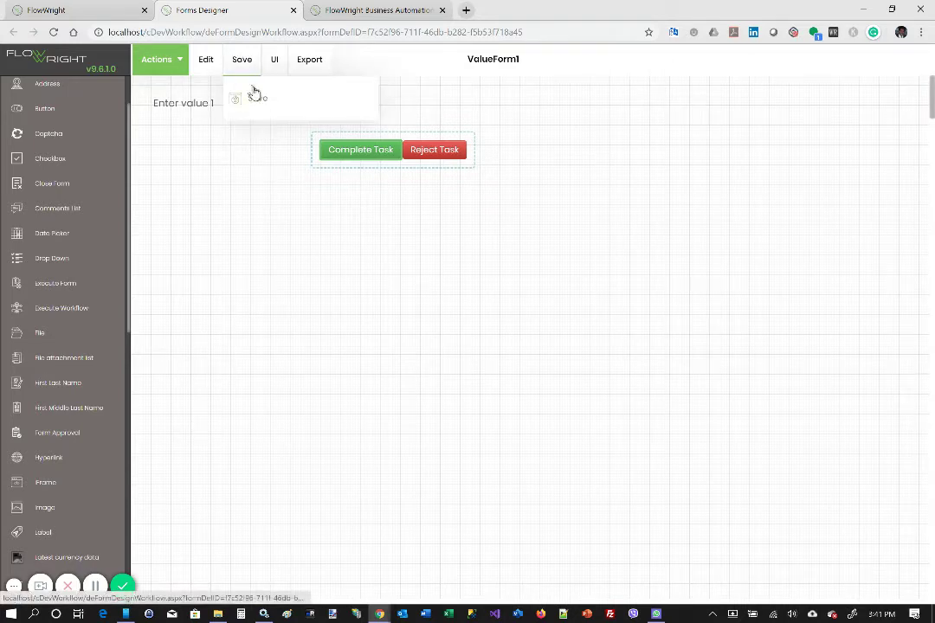
pyautogui.click(256, 99)
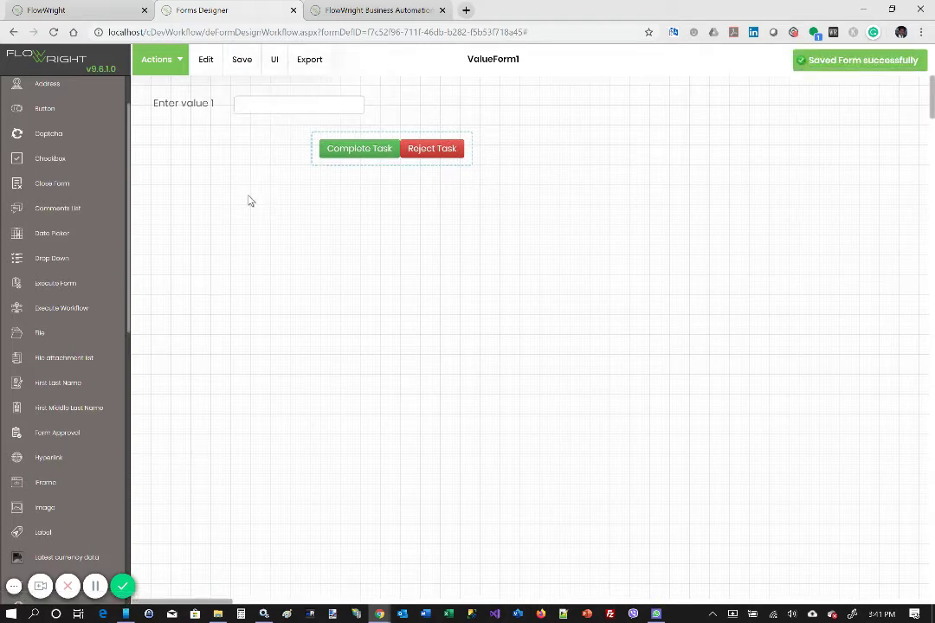
# Close the form designer and copy the ValueForm1 definition as ValueForm2
pyautogui.click(294, 11)
pyautogui.click(529, 105)
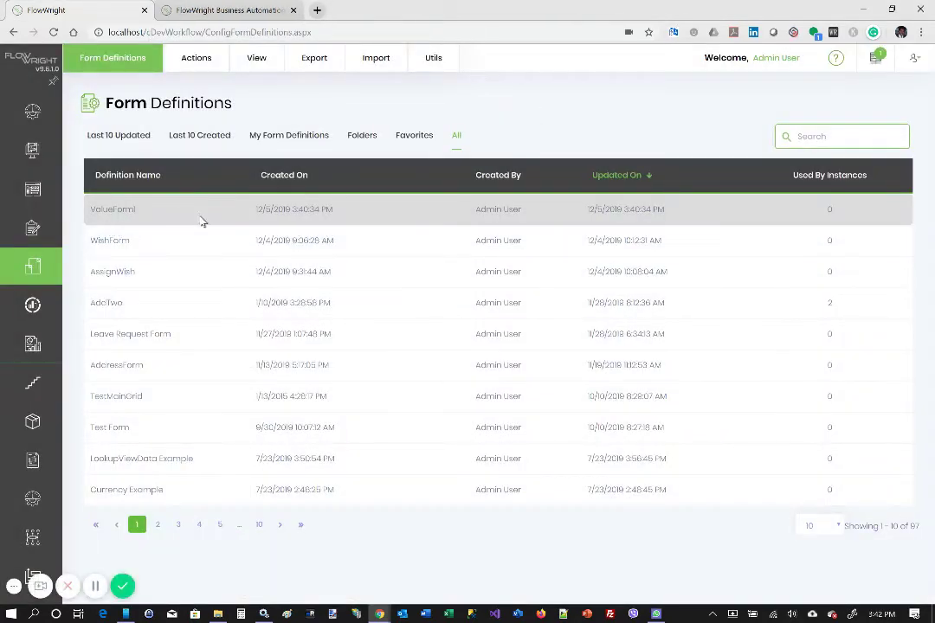
pyautogui.moveTo(198, 60)
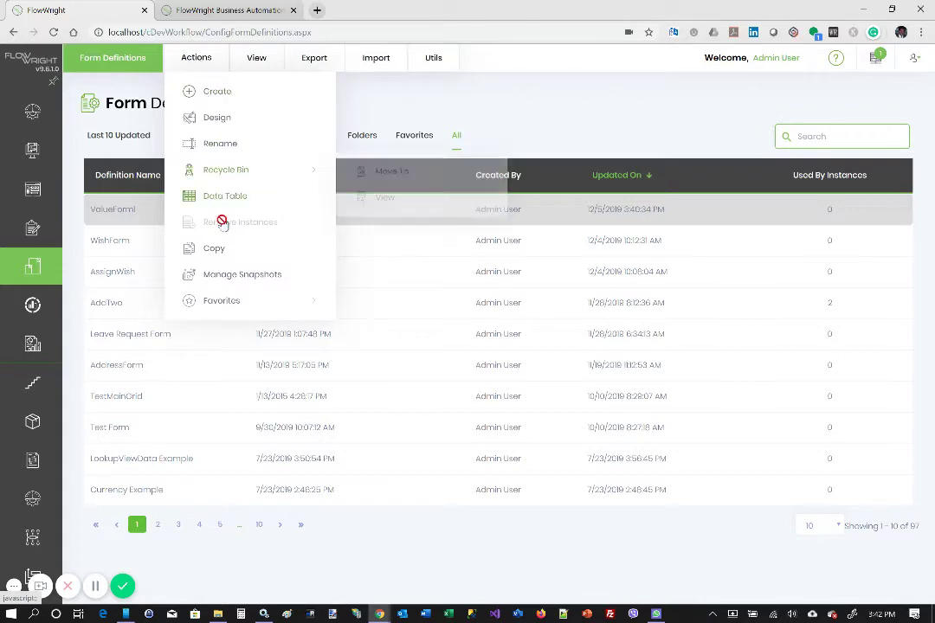
pyautogui.click(227, 251)
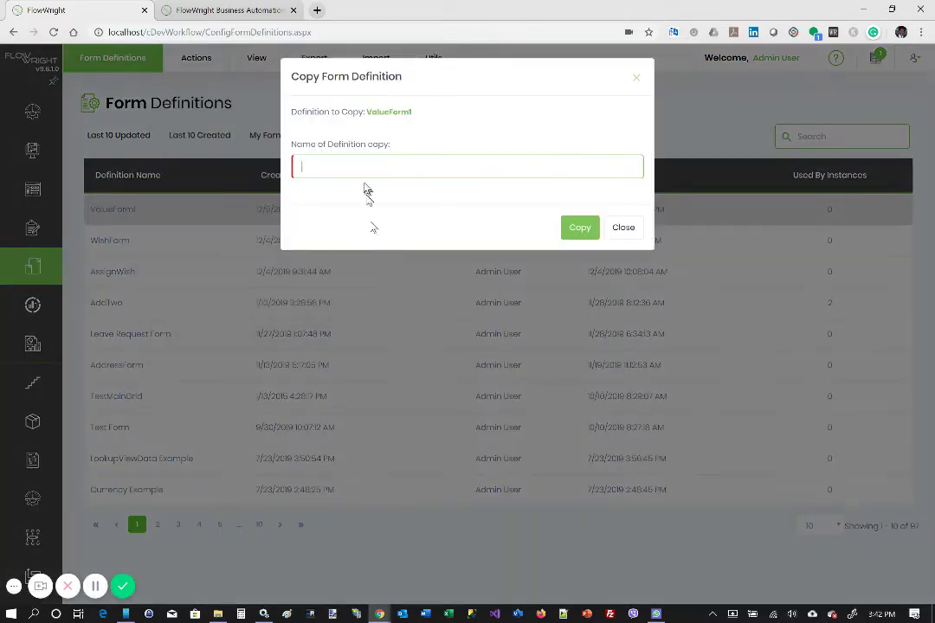
pyautogui.write('VAluef')
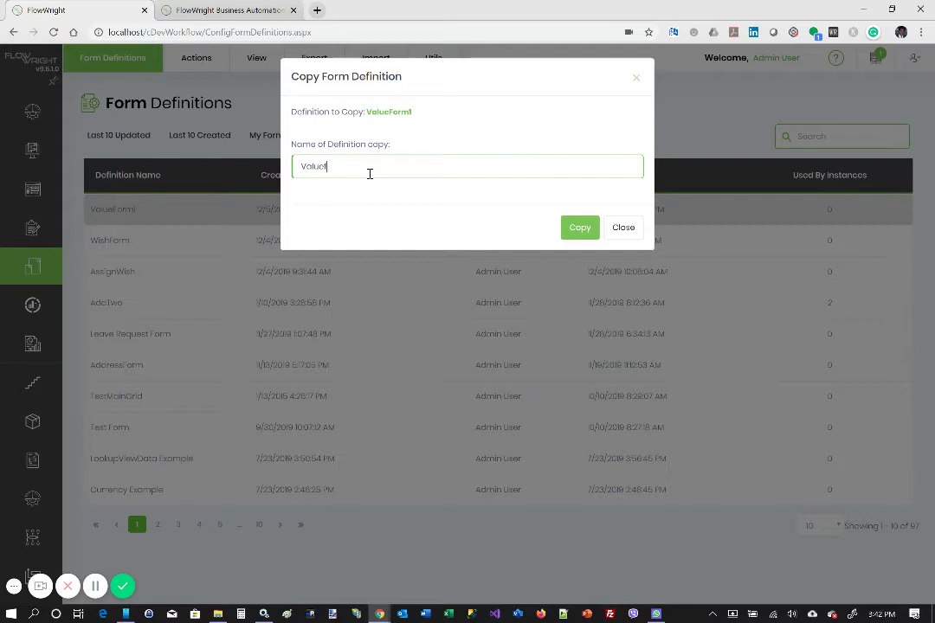
pyautogui.write('orm')
pyautogui.write('Fo')
pyautogui.click(592, 232)
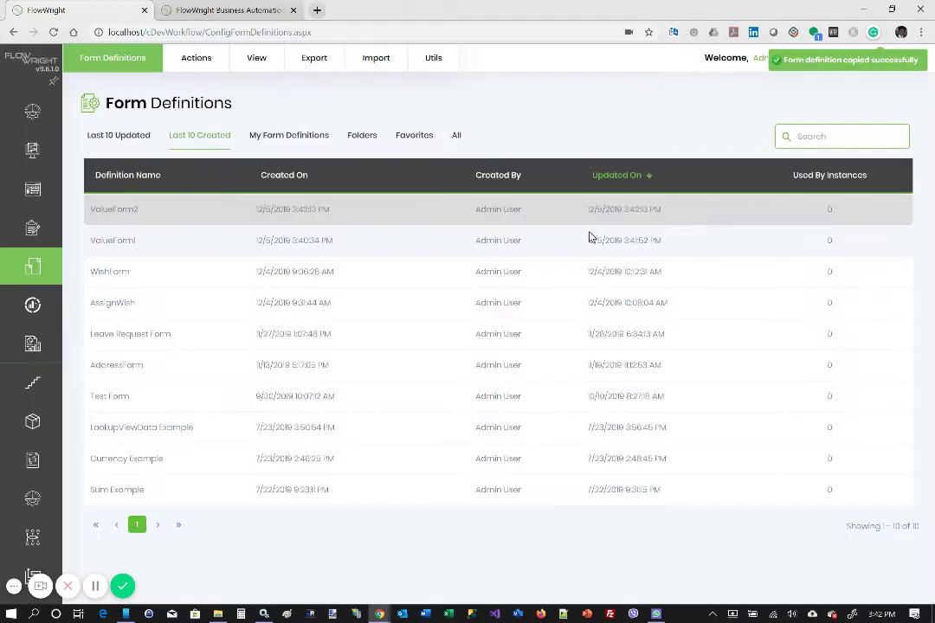
# Open ValueForm2 in the designer and change its label text to "Enter value 2"
pyautogui.doubleClick(124, 221)
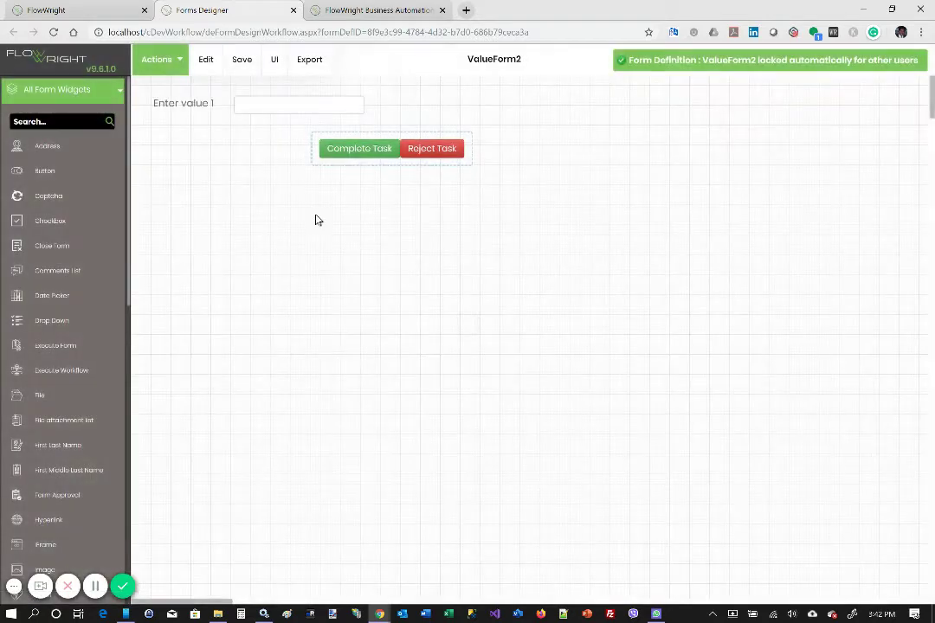
pyautogui.doubleClick(198, 102)
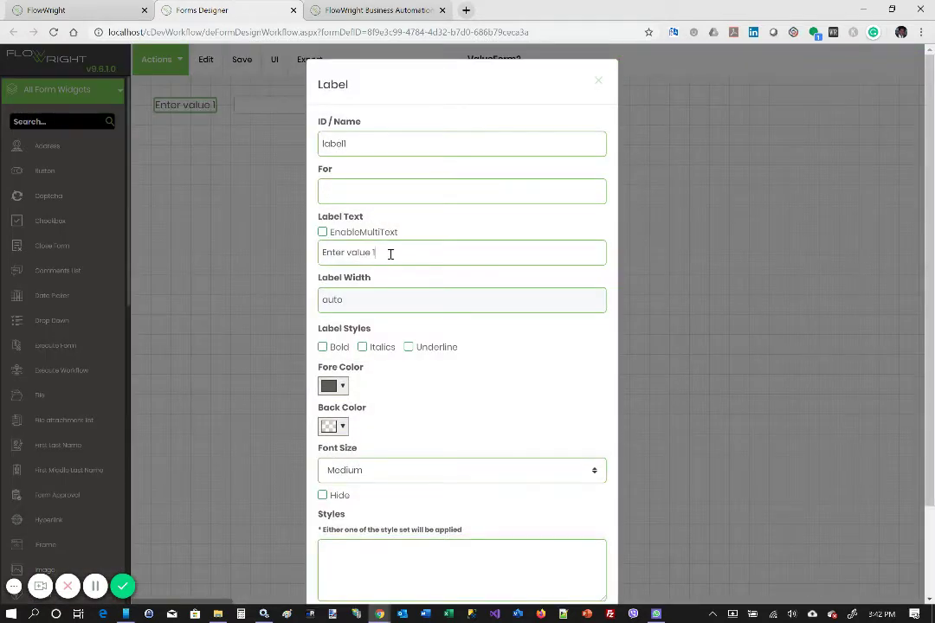
pyautogui.scroll(-2, 433, 416)
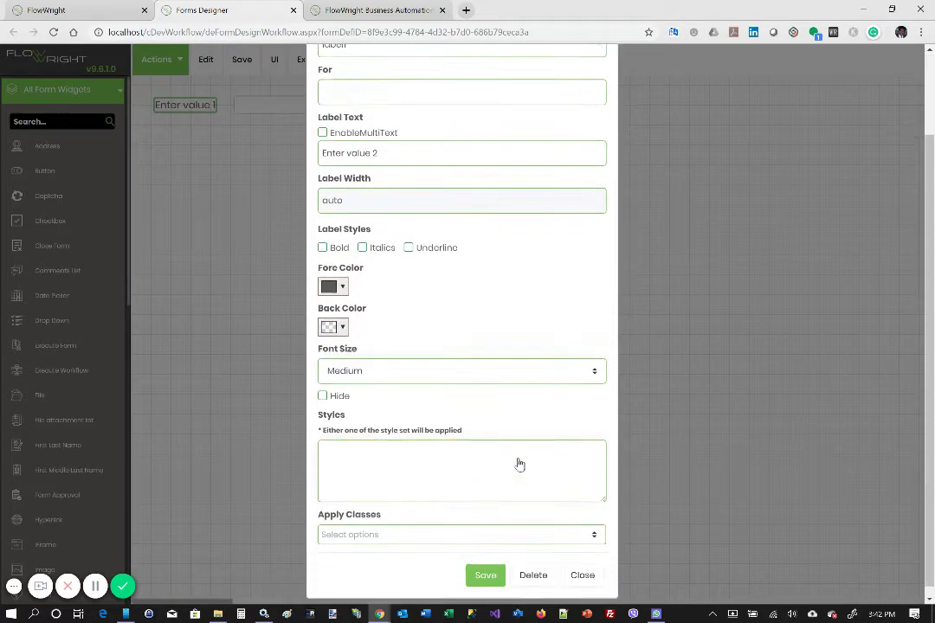
pyautogui.click(485, 567)
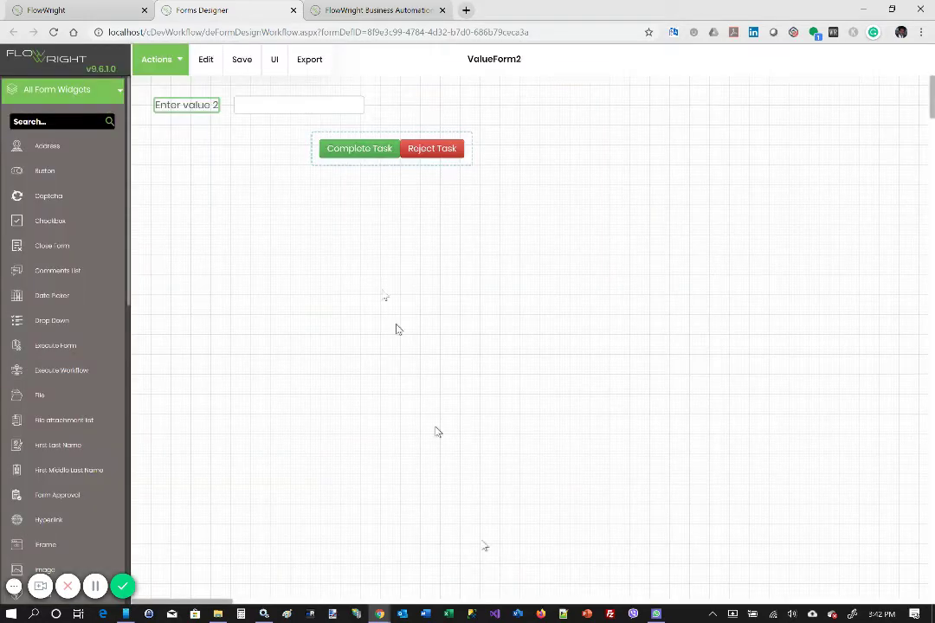
# Change the ID of the text box beside the "Enter value 2" label to txtVal2
pyautogui.click(279, 107)
pyautogui.doubleClick(279, 108)
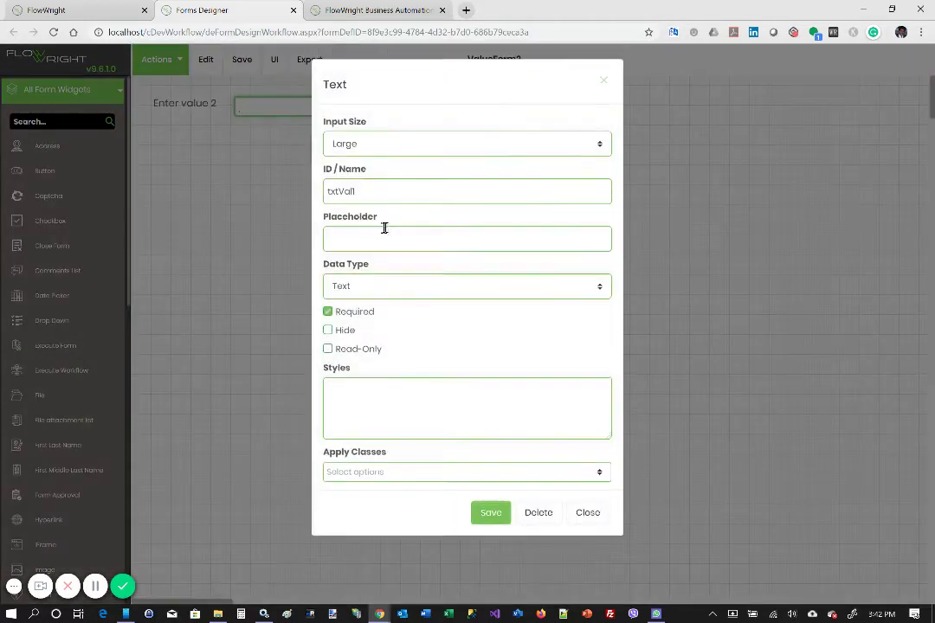
pyautogui.write('2')
pyautogui.click(490, 513)
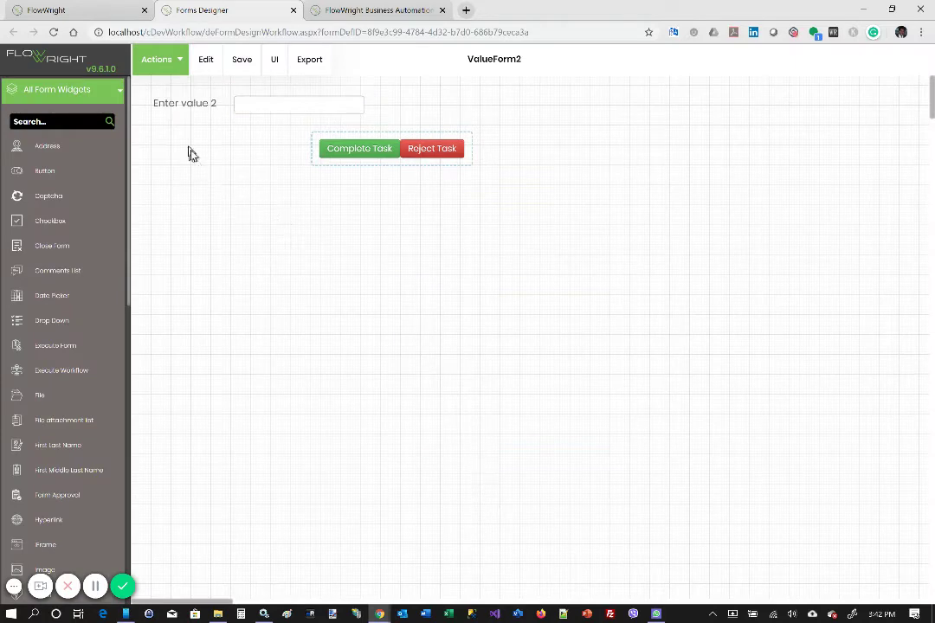
# Save the ValueForm2 form and close its designer
pyautogui.click(243, 57)
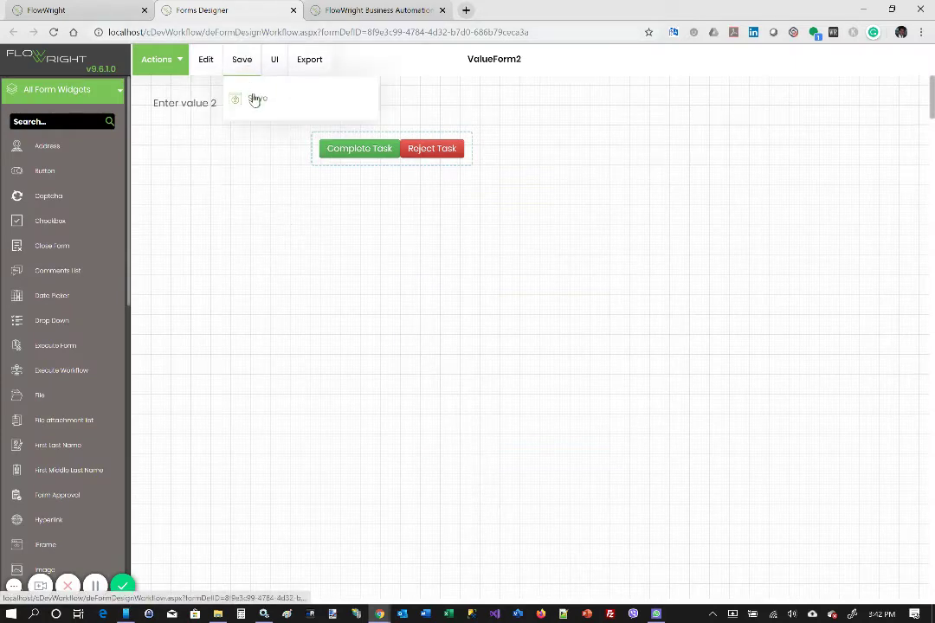
pyautogui.click(254, 99)
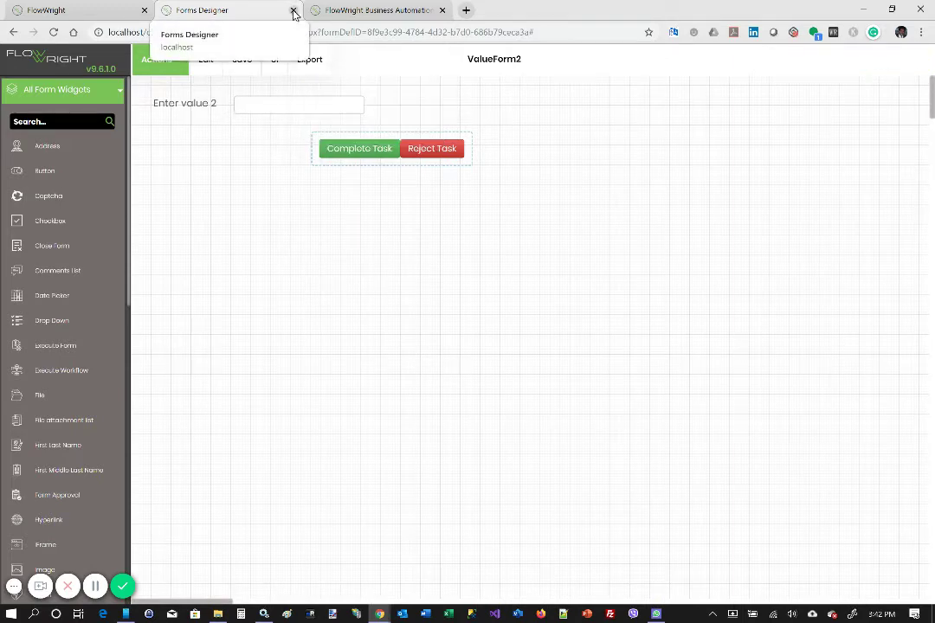
pyautogui.click(293, 11)
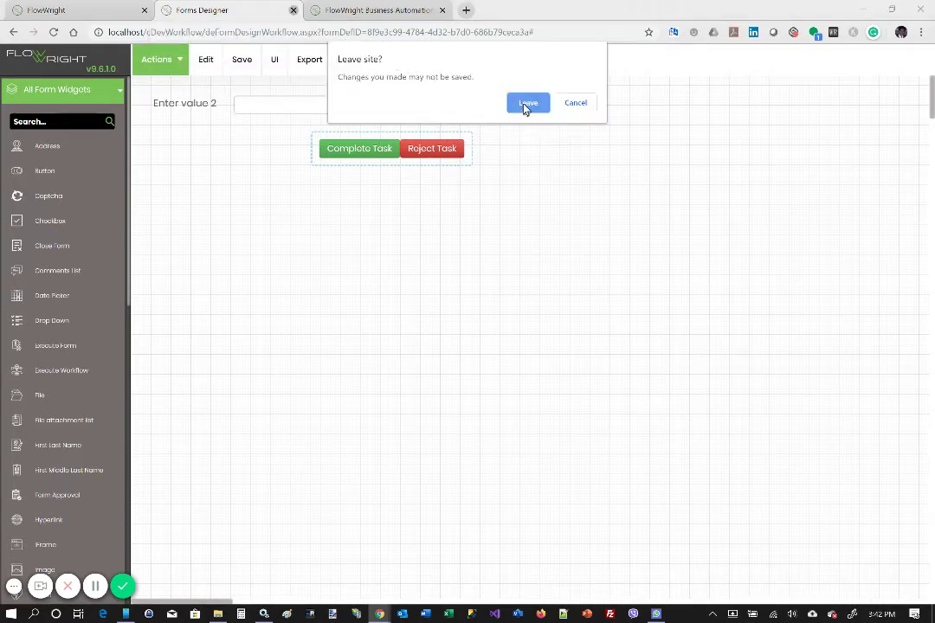
pyautogui.click(525, 104)
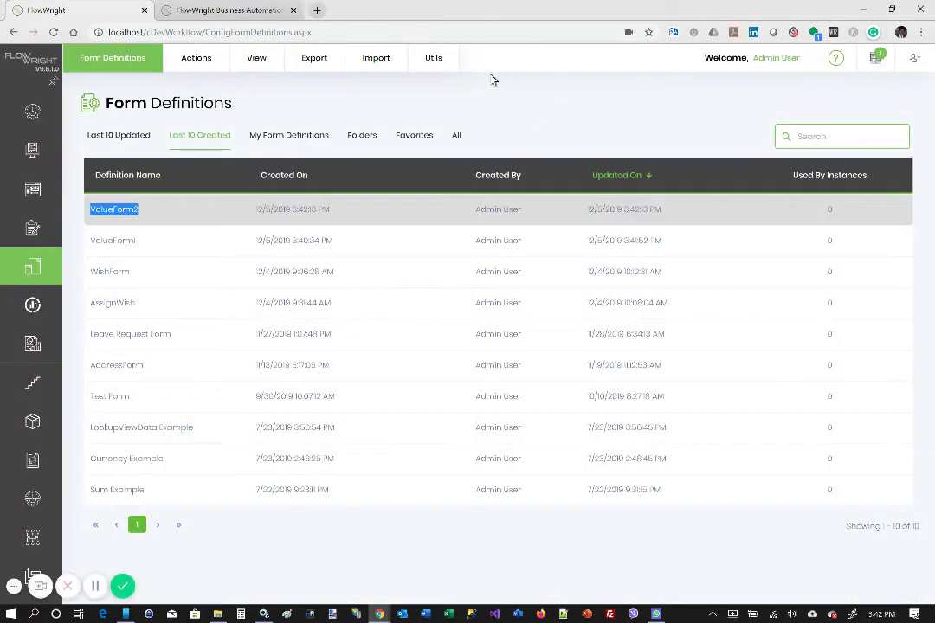
# Go to the Workflow Definitions page
pyautogui.click(198, 58)
pyautogui.moveTo(42, 183)
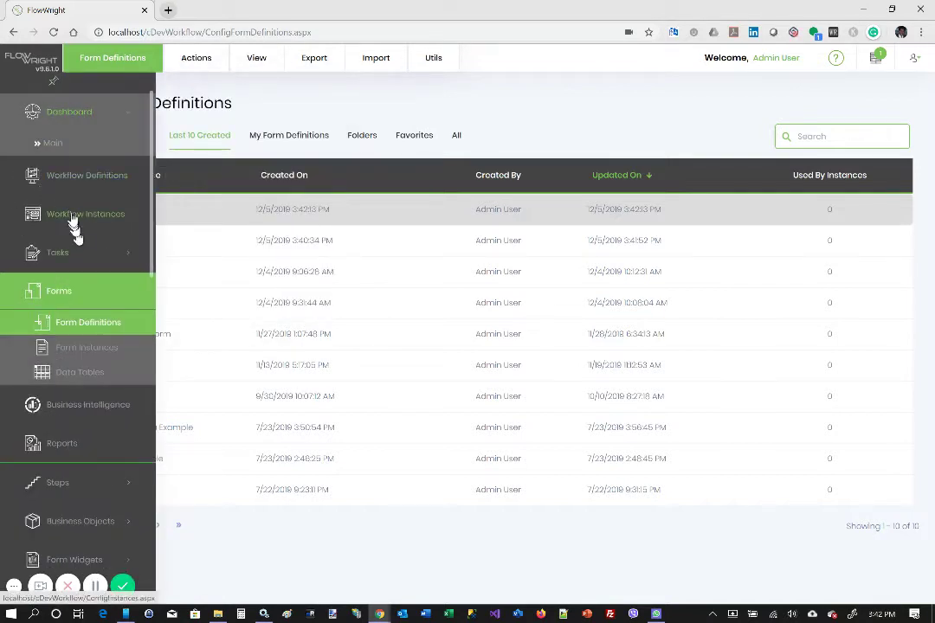
pyautogui.click(87, 177)
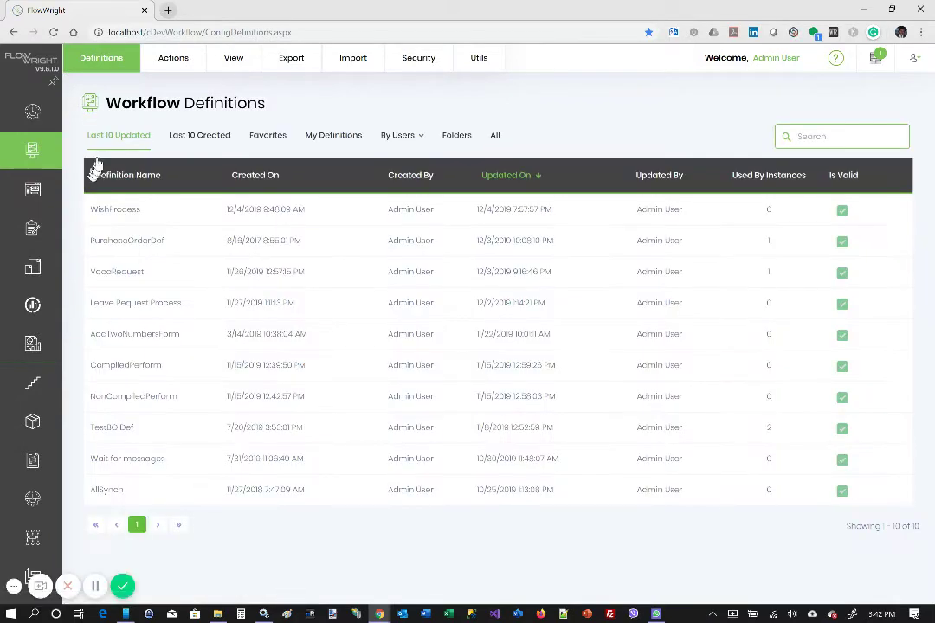
# Create a workflow definition named RouteForValuesProcess and open it in the designer
pyautogui.moveTo(181, 60)
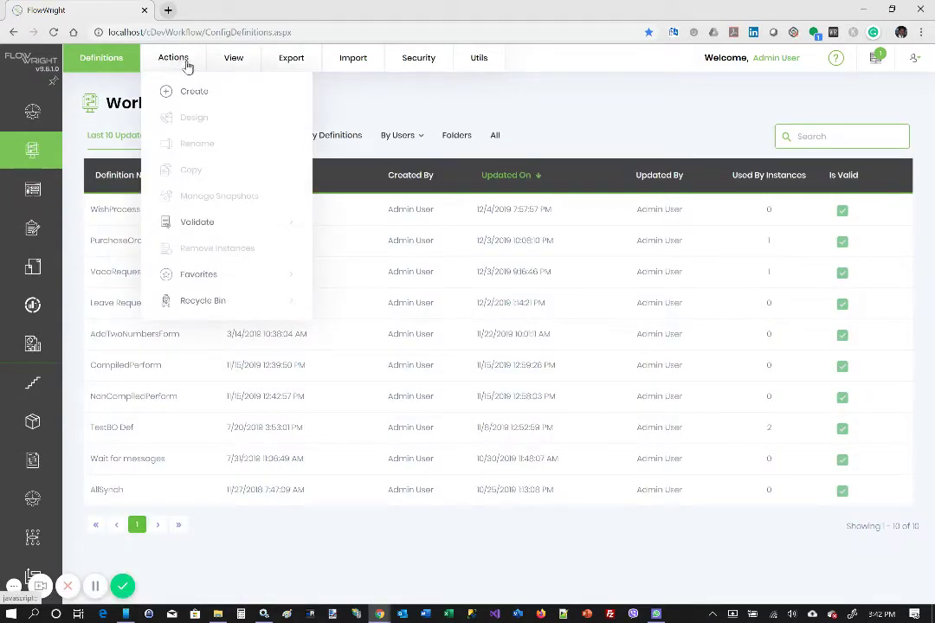
pyautogui.click(195, 94)
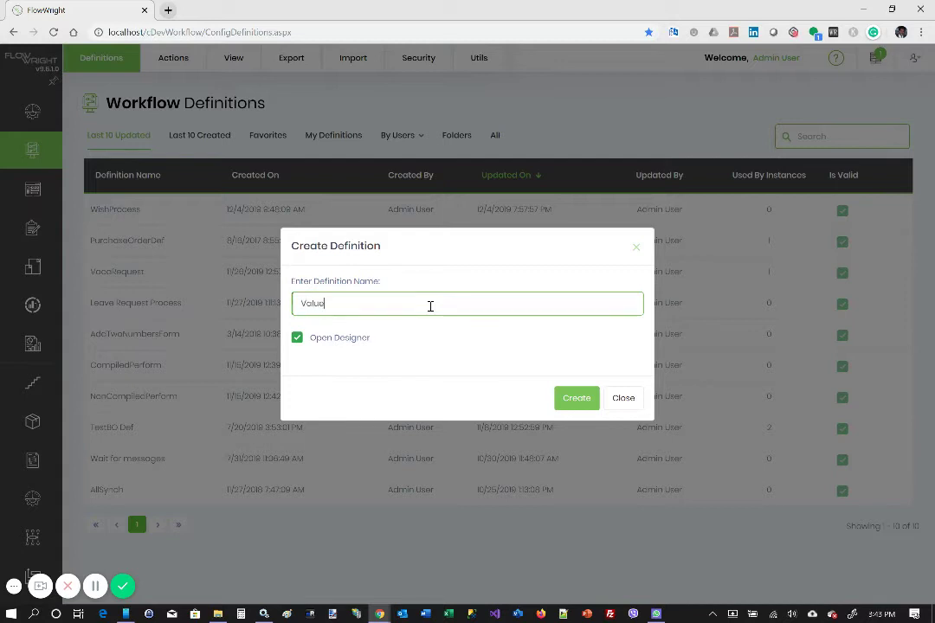
pyautogui.press('BackSpace')
pyautogui.write('RouteFor')
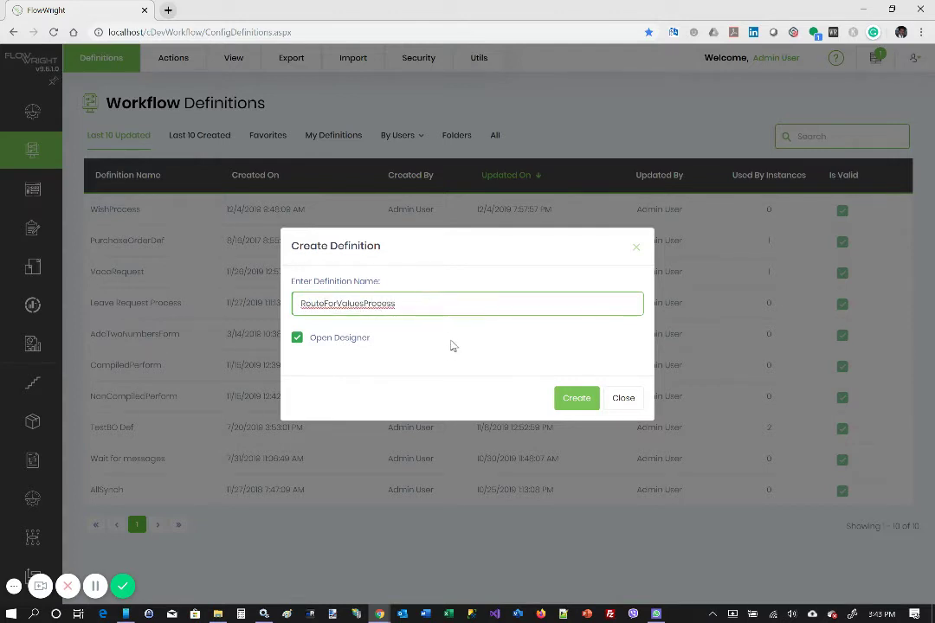
pyautogui.click(568, 405)
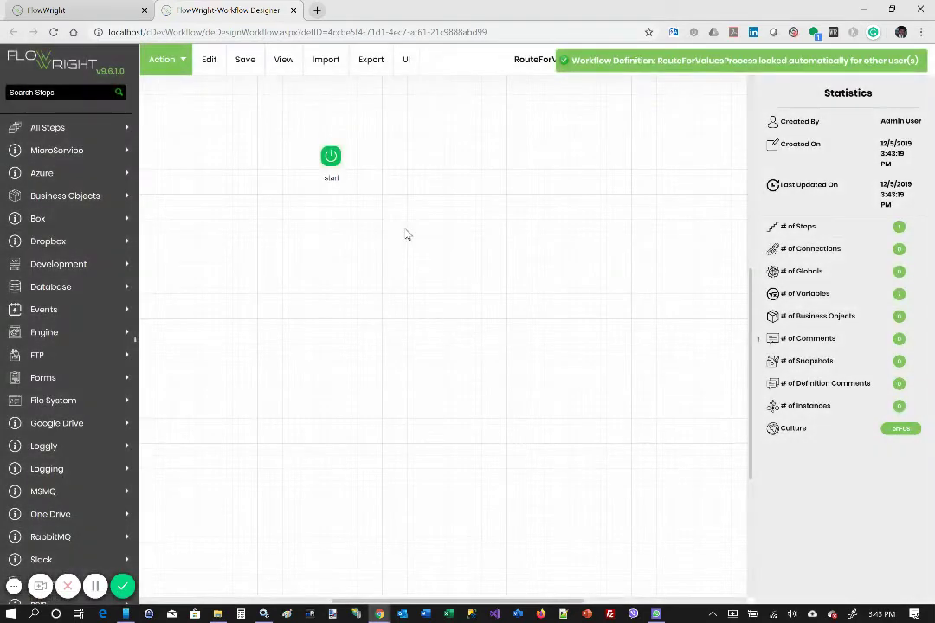
# Define two String variables, formID1 and formID2, for the workflow definition
pyautogui.moveTo(296, 253); pyautogui.dragTo(403, 245)
pyautogui.click(403, 245)
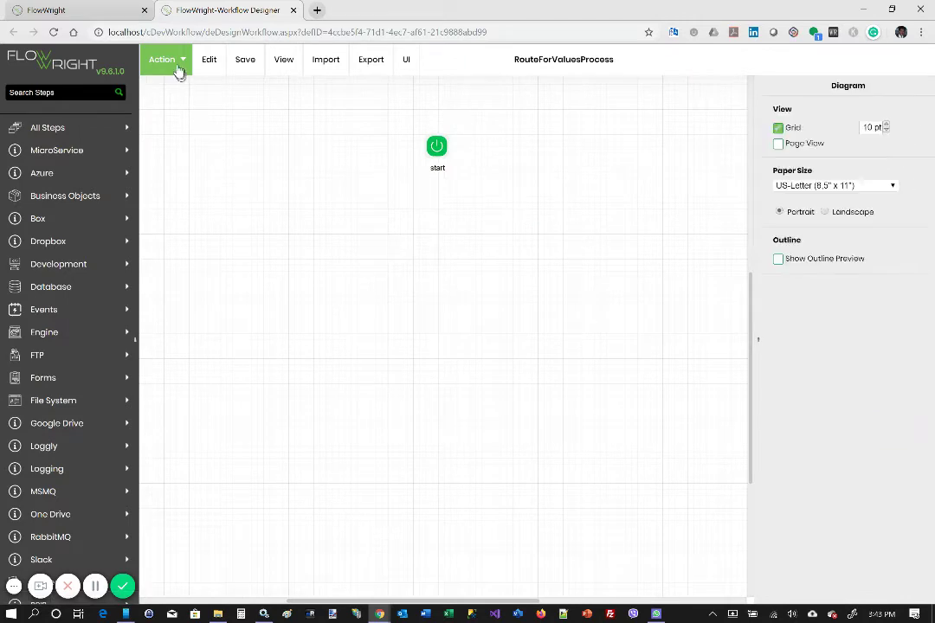
pyautogui.click(179, 68)
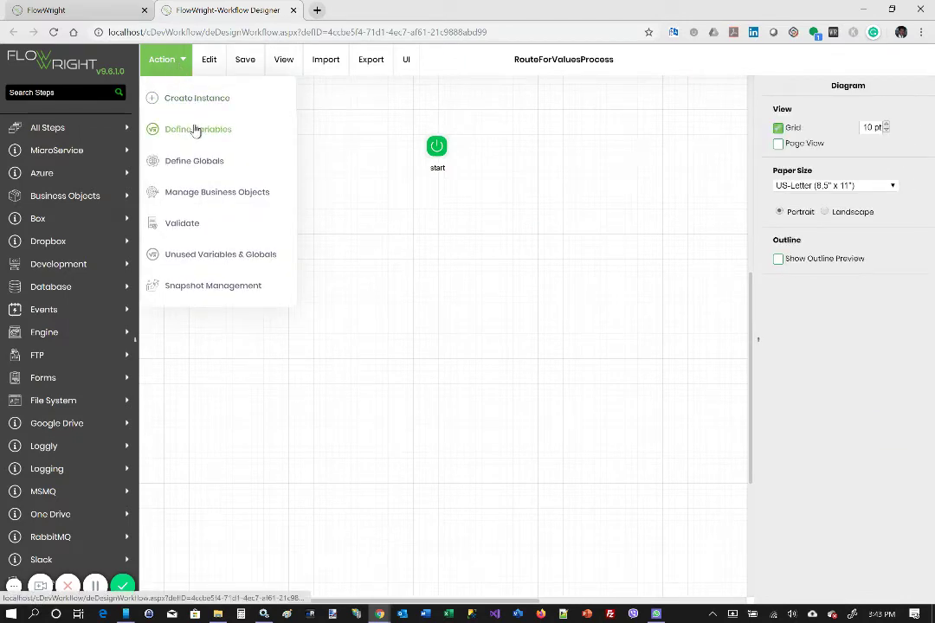
pyautogui.click(156, 129)
pyautogui.click(839, 139)
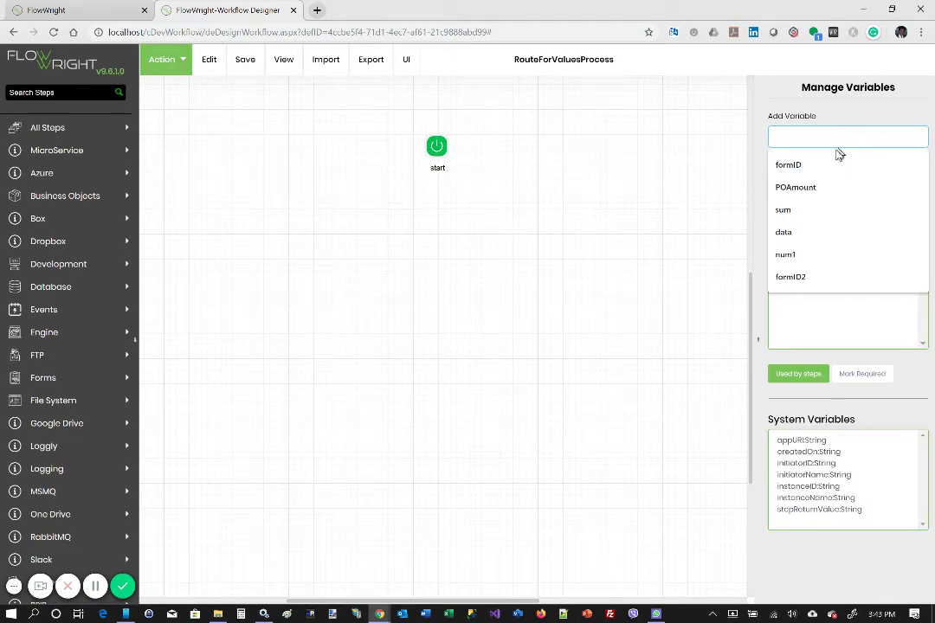
pyautogui.click(833, 165)
pyautogui.write('1')
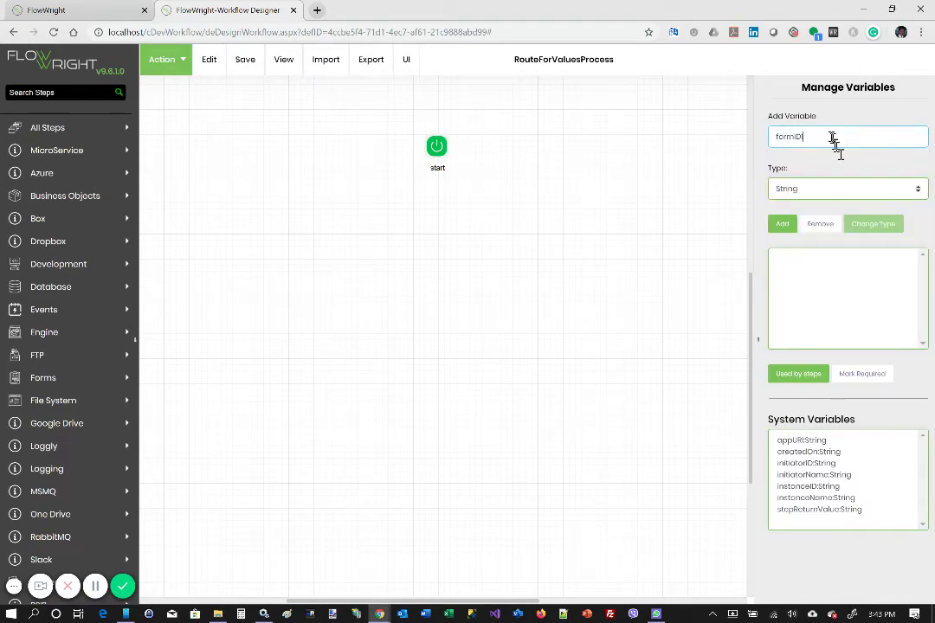
pyautogui.click(782, 226)
pyautogui.click(817, 138)
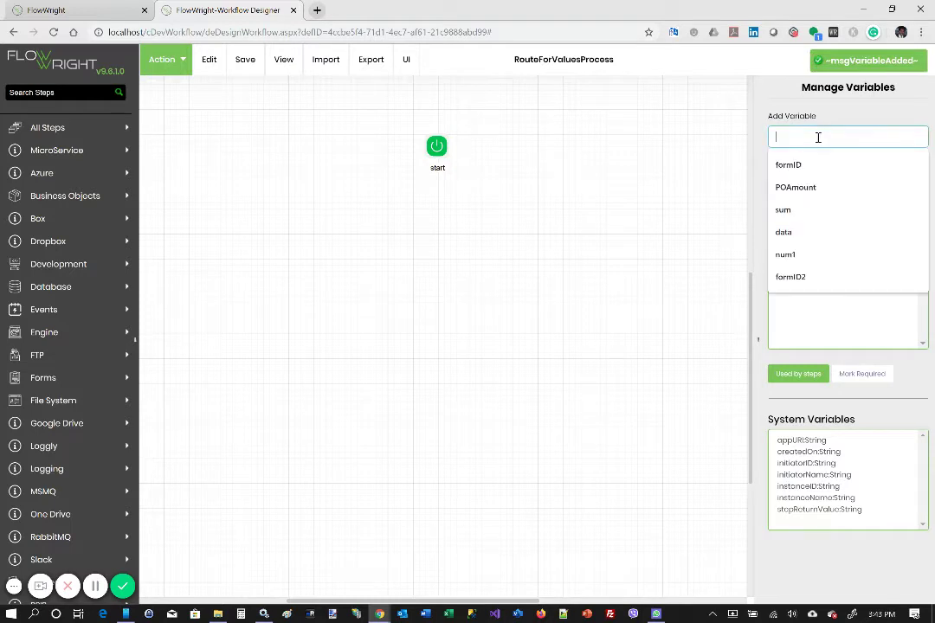
pyautogui.click(813, 276)
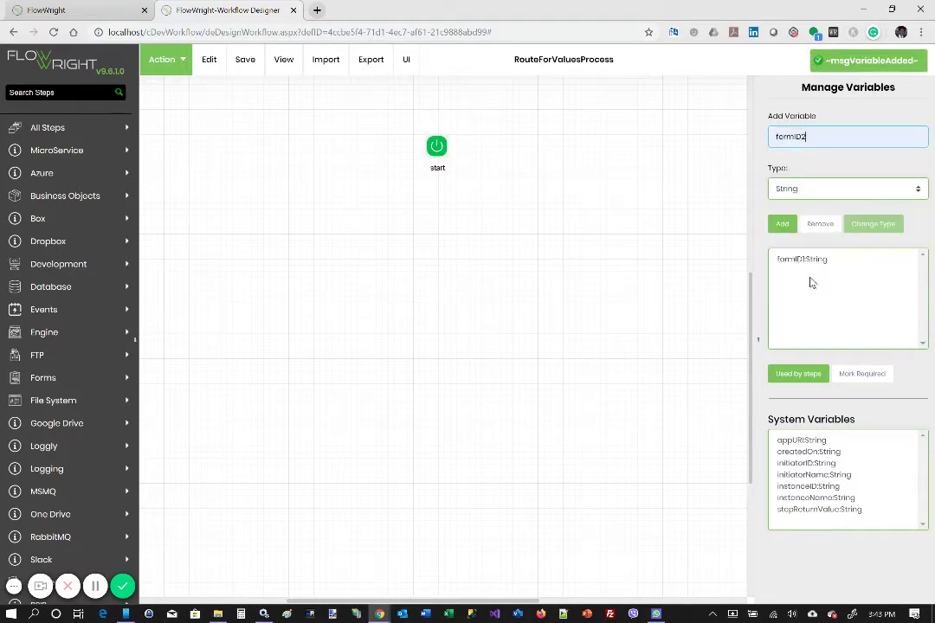
pyautogui.click(784, 224)
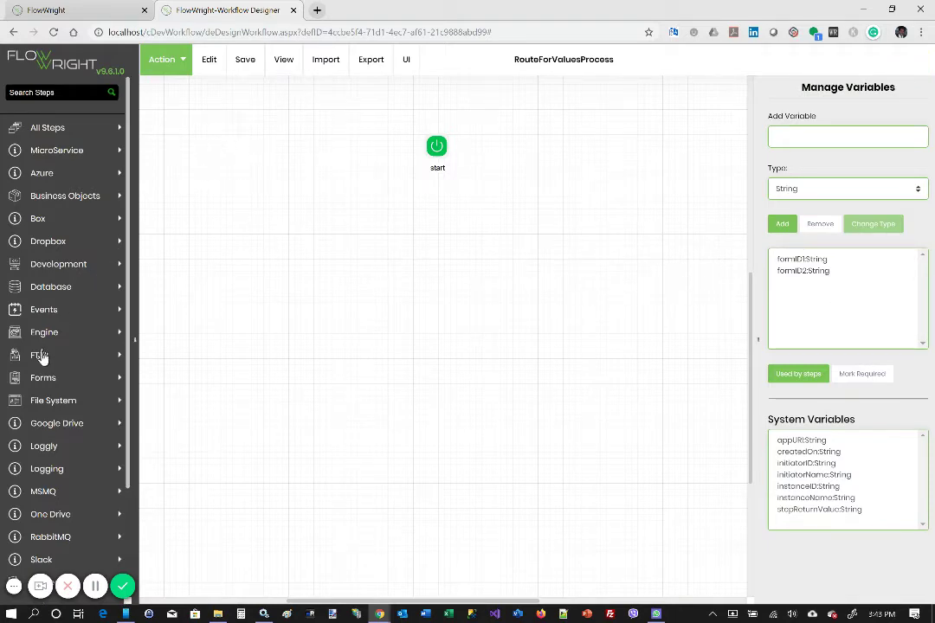
# Place a "Create the form instance" step below and left of start, and put a duplicate of it below and right of start
pyautogui.click(47, 379)
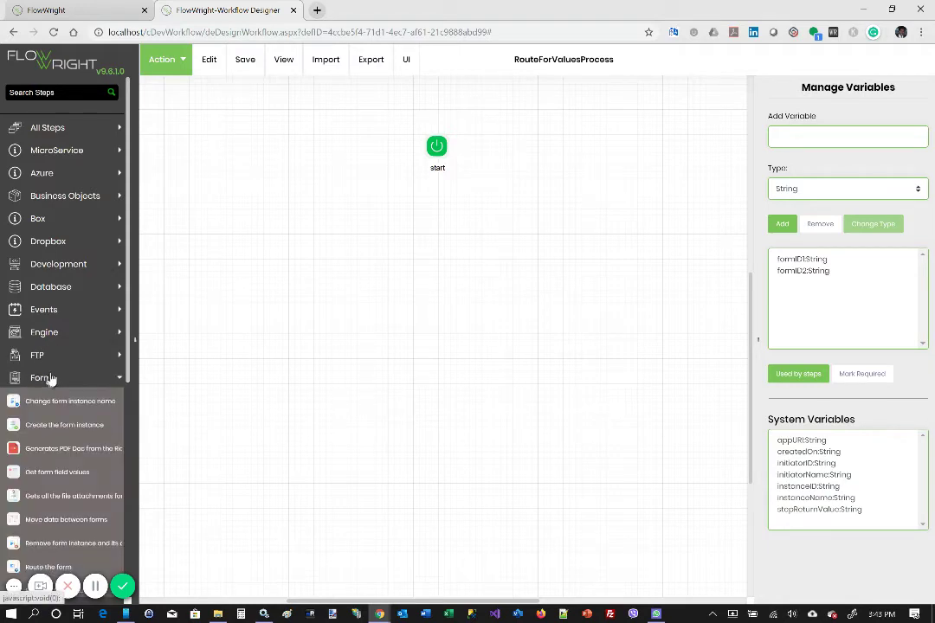
pyautogui.scroll(-3, 63, 351)
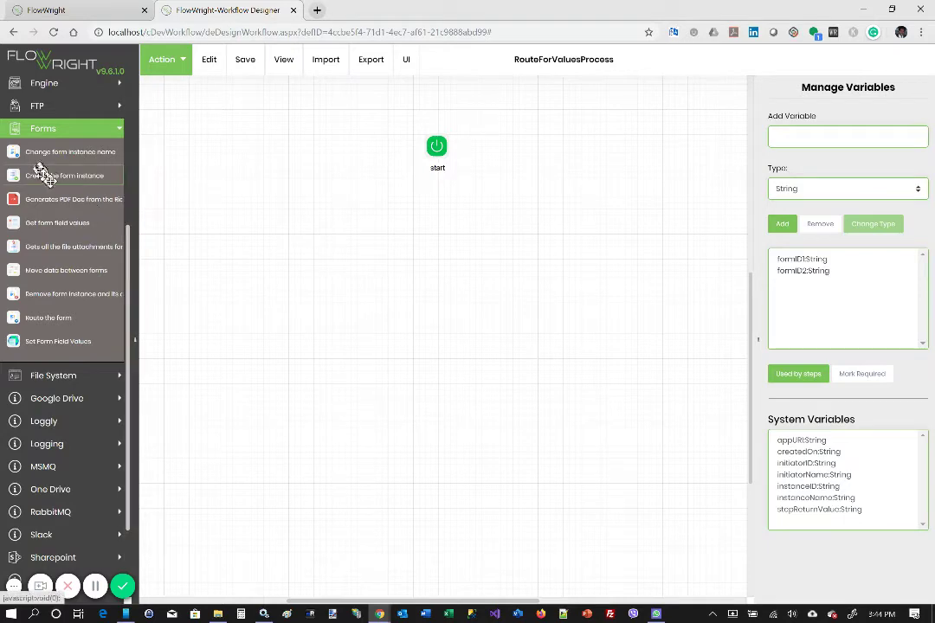
pyautogui.moveTo(54, 175); pyautogui.dragTo(342, 219)
pyautogui.rightClick(346, 222)
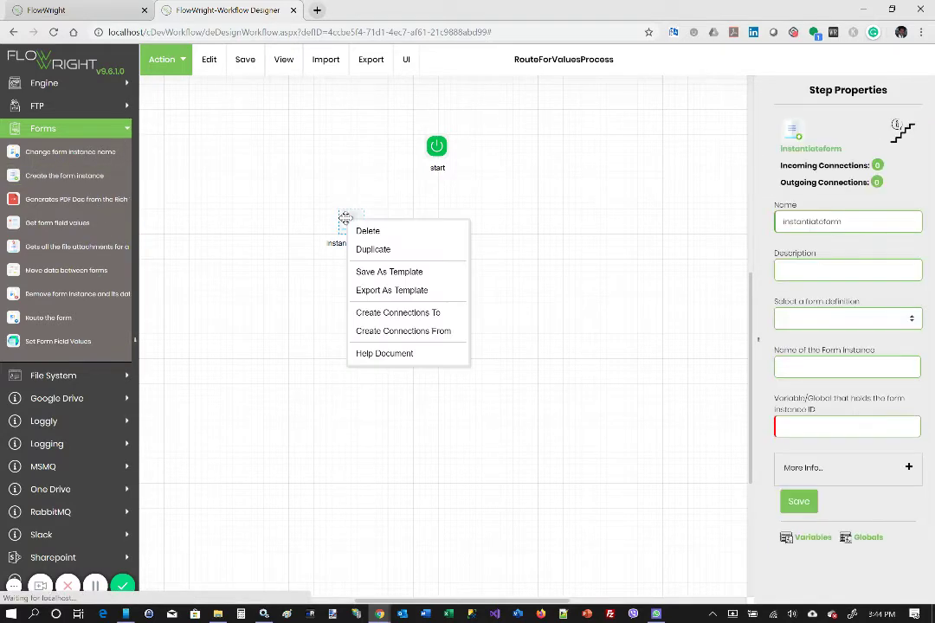
pyautogui.click(372, 253)
pyautogui.moveTo(384, 245); pyautogui.dragTo(527, 219)
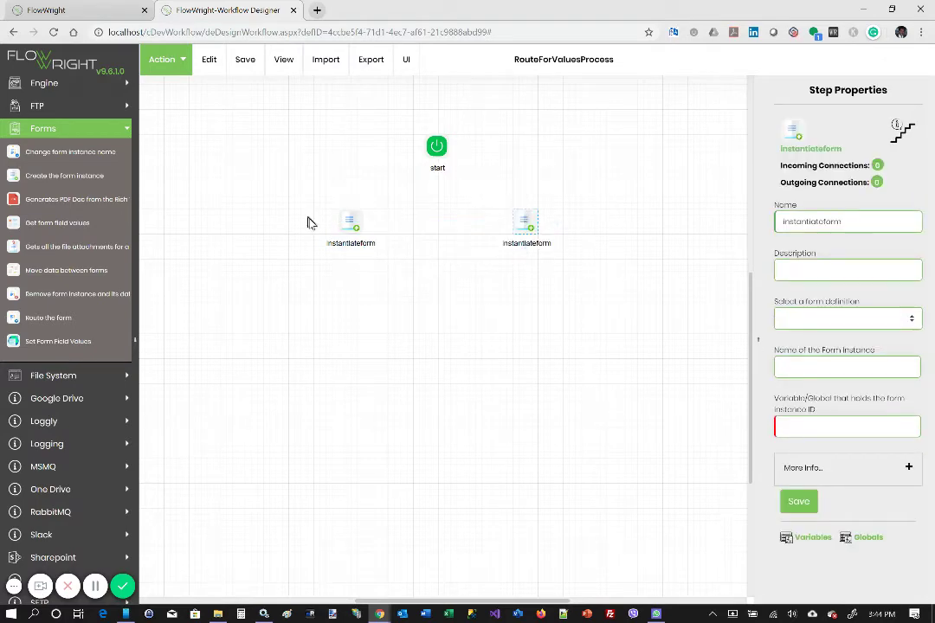
# Configure the left instantiateform step with the name "create form1", form definition ValueForm1 and instance ID variable Variable.formID1, and save its properties
pyautogui.click(352, 224)
pyautogui.moveTo(851, 221); pyautogui.dragTo(730, 227)
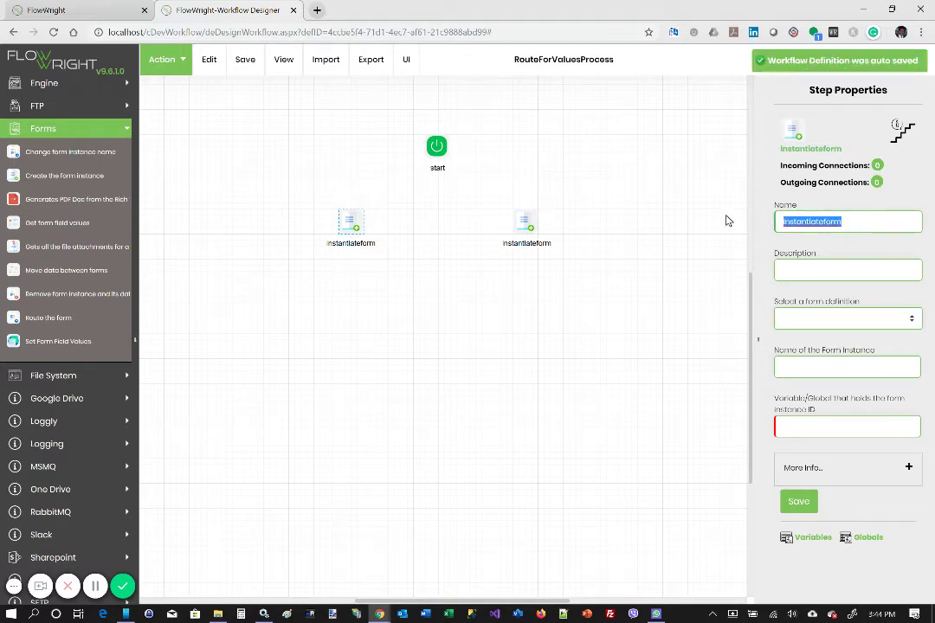
pyautogui.write('create')
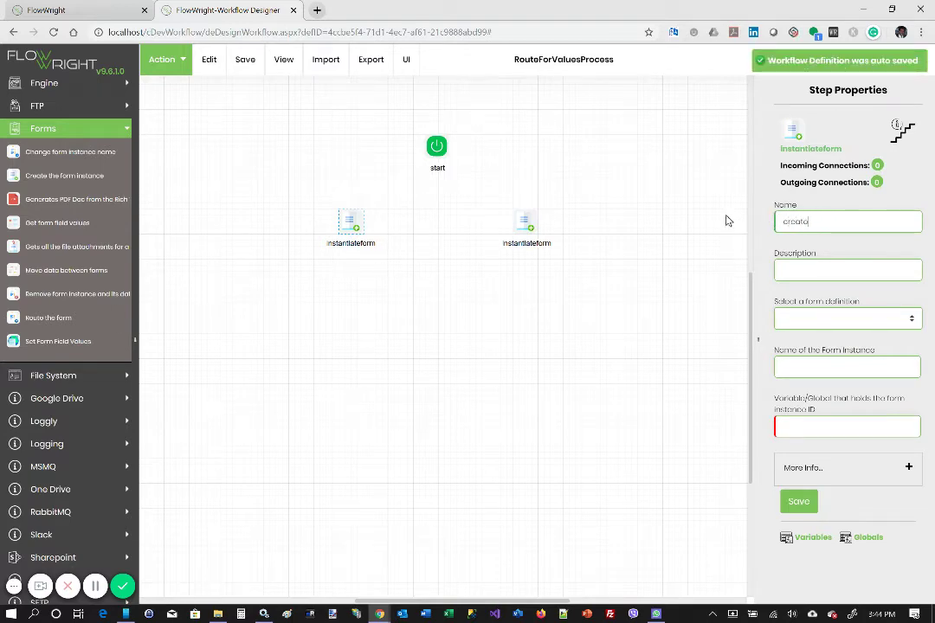
pyautogui.write(' form')
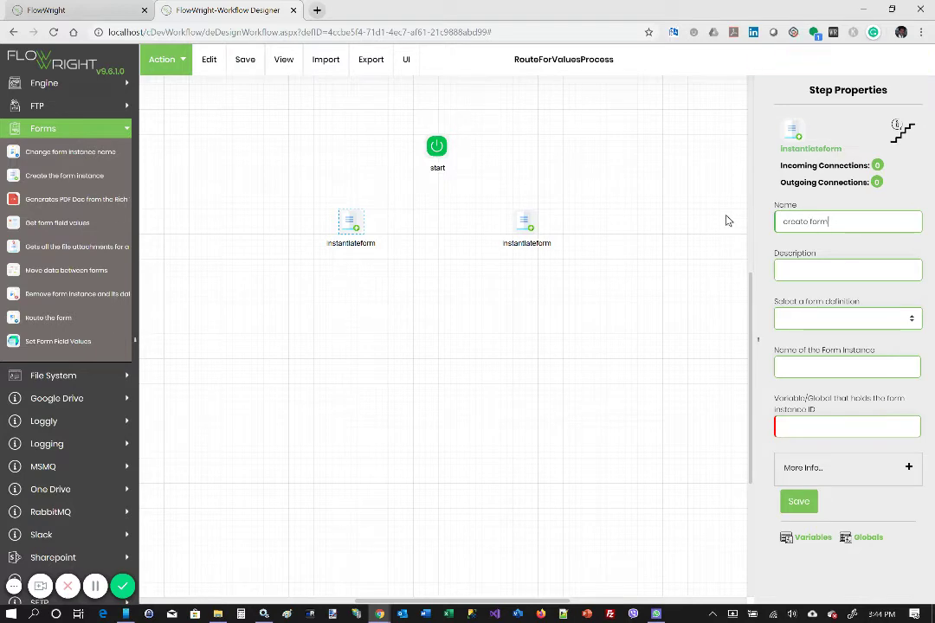
pyautogui.click(831, 326)
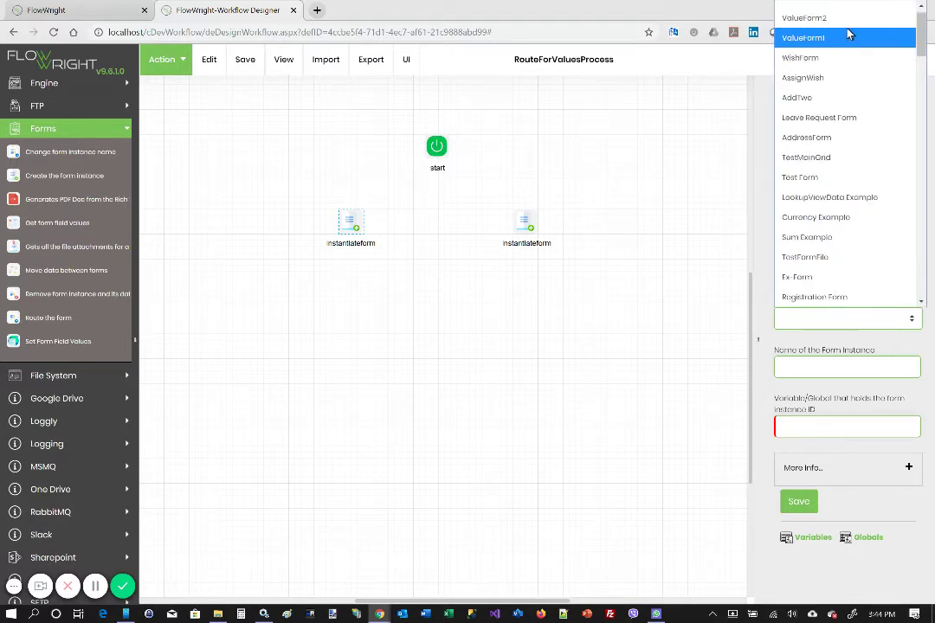
pyautogui.click(840, 38)
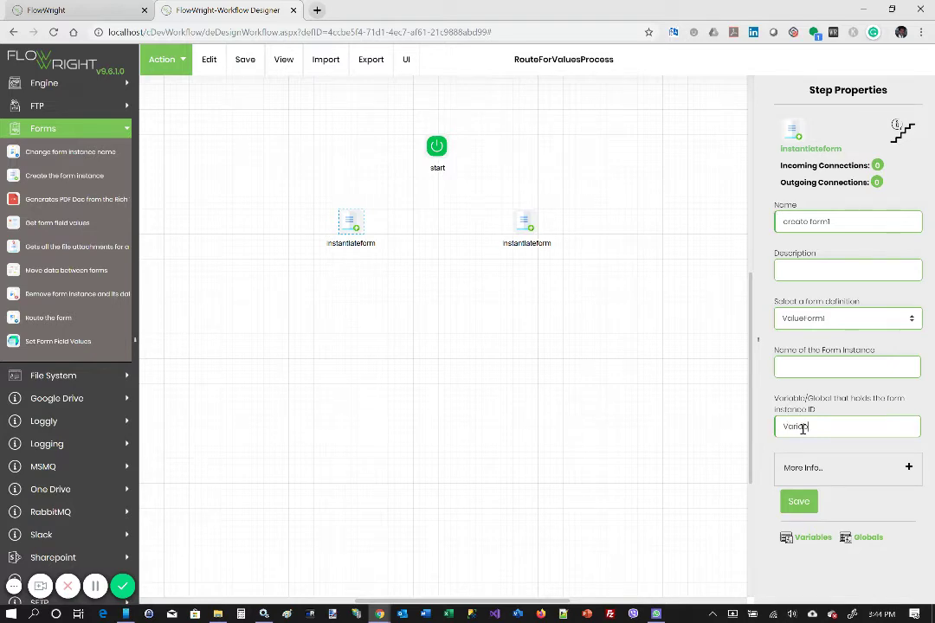
pyautogui.click(803, 428)
pyautogui.write('Variable.form')
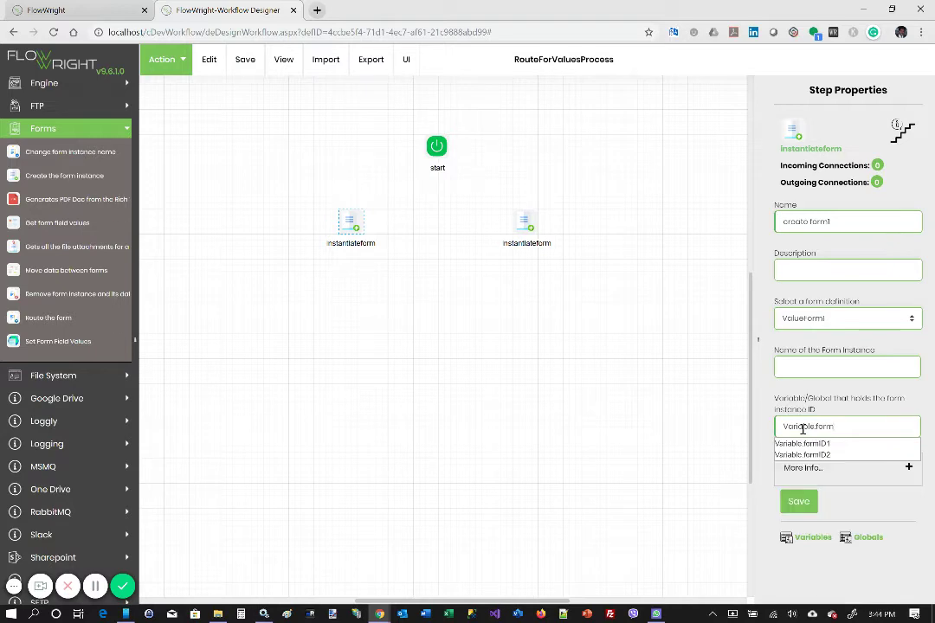
pyautogui.write('ID1')
pyautogui.click(796, 500)
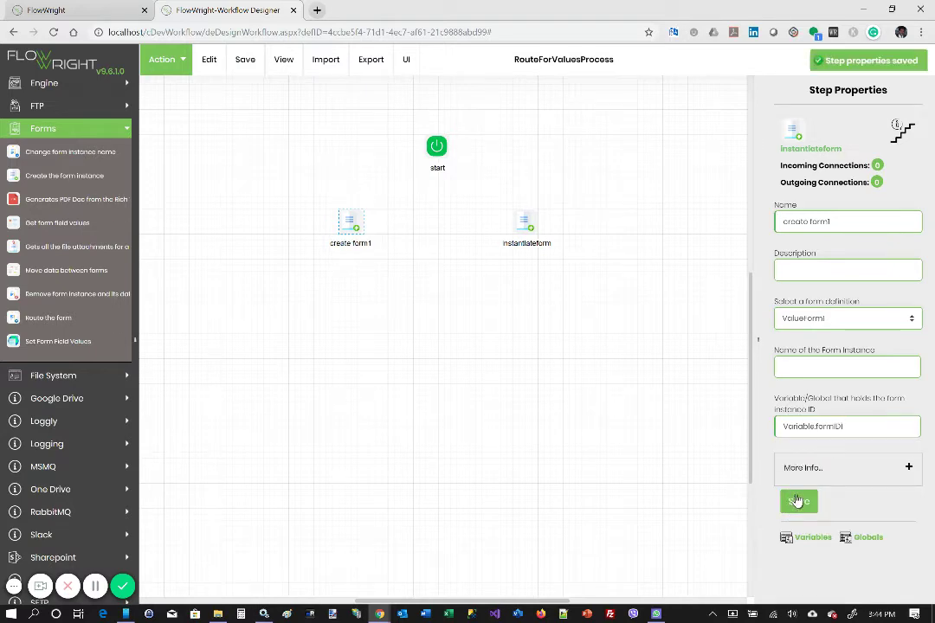
# Configure the remaining instantiateform step with the name "Create form2", form definition ValueForm2 and instance ID variable Variable.formID2, and save its properties
pyautogui.click(525, 215)
pyautogui.click(850, 225)
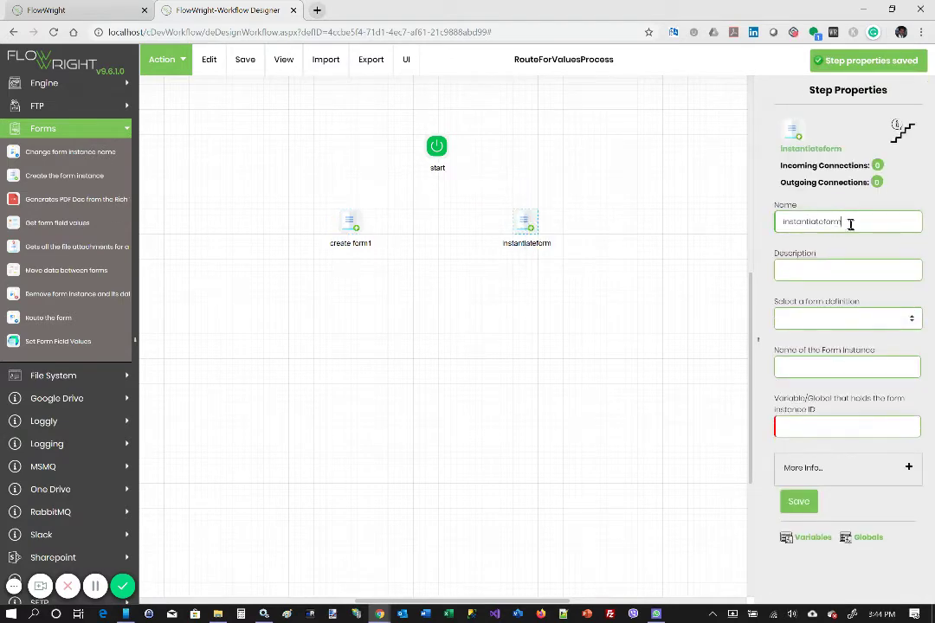
pyautogui.hotkey('ctrl', 'a')
pyautogui.write('Create')
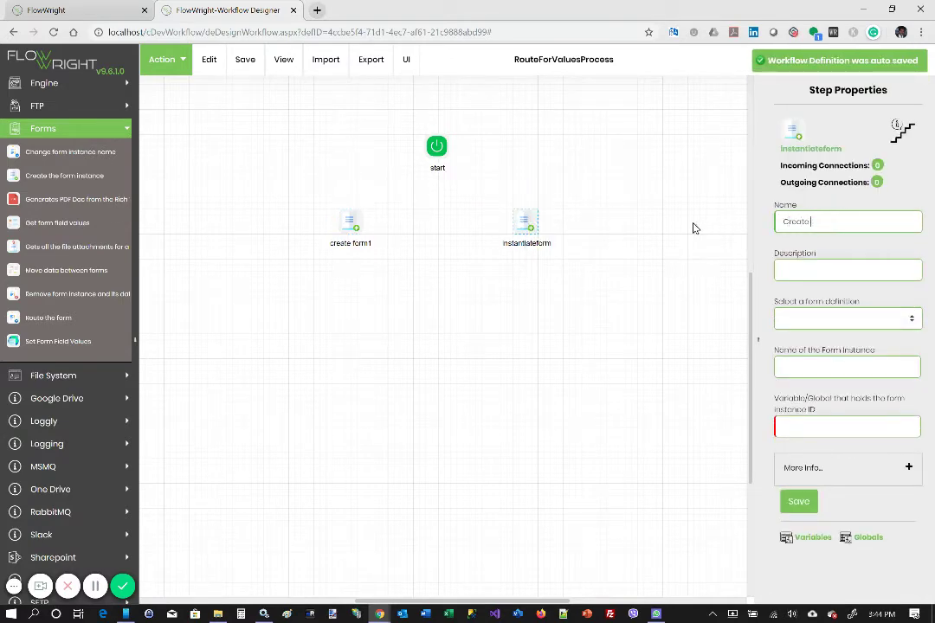
pyautogui.write(' form2')
pyautogui.click(856, 318)
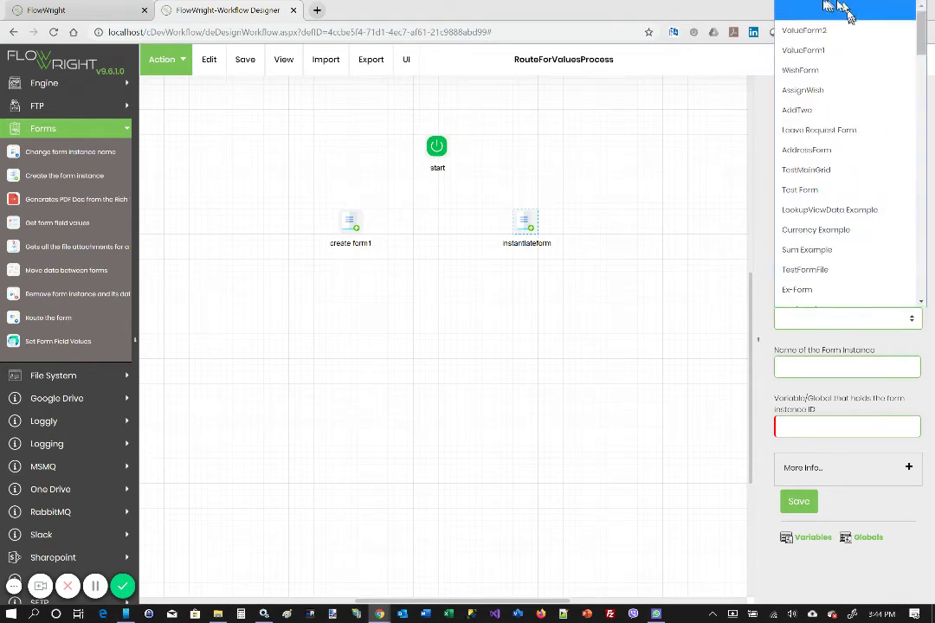
pyautogui.click(812, 32)
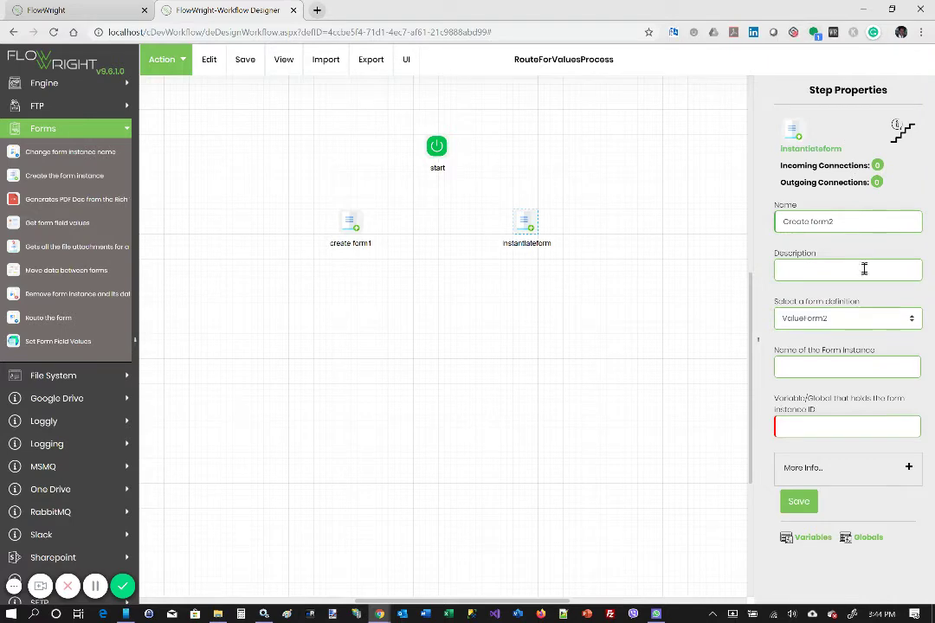
pyautogui.click(802, 428)
pyautogui.write('Variable.')
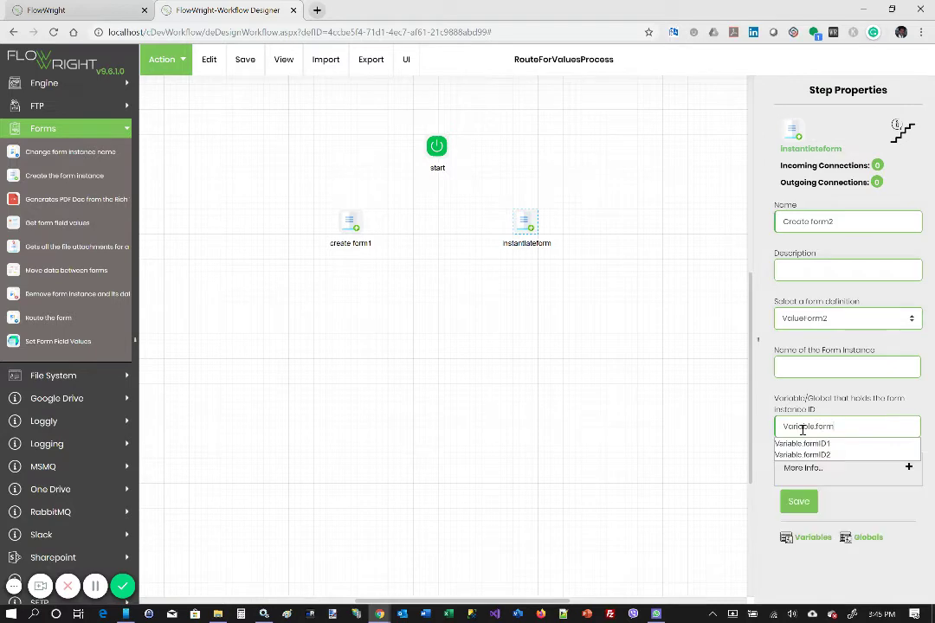
pyautogui.write('form')
pyautogui.click(805, 455)
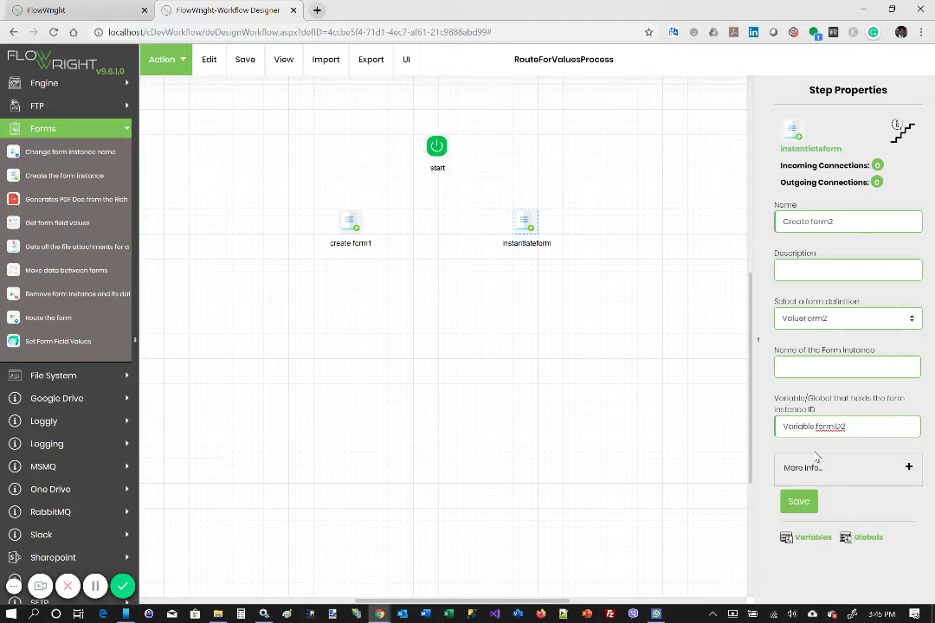
pyautogui.click(799, 509)
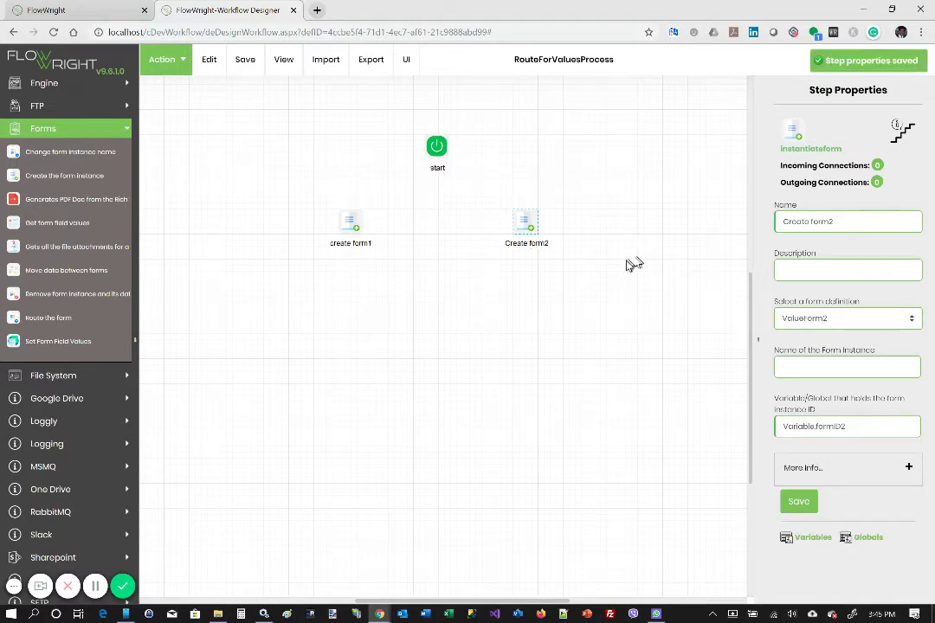
# Connect the start step to both the Create form2 and create form1 steps
pyautogui.moveTo(451, 148)
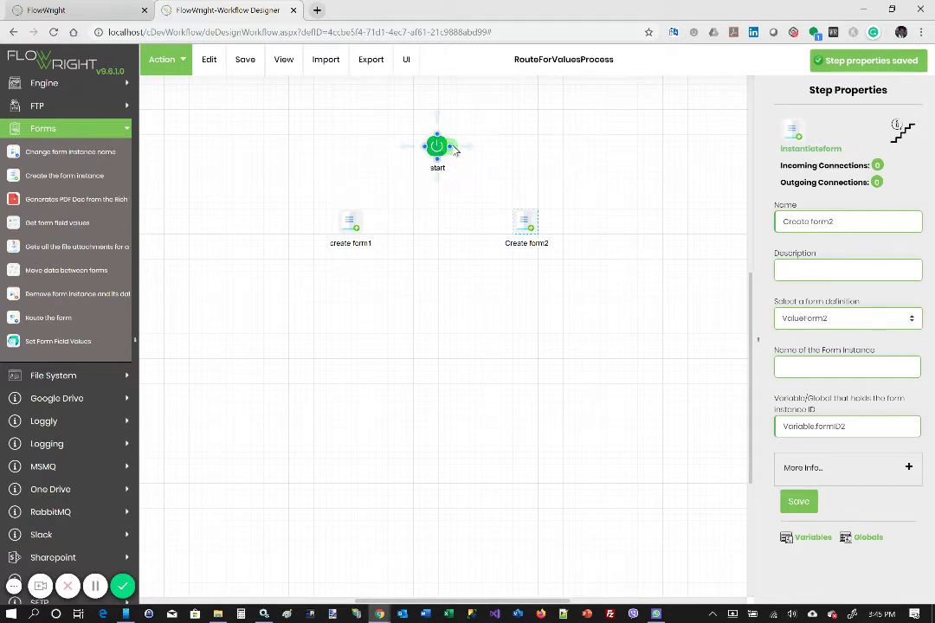
pyautogui.moveTo(454, 150); pyautogui.dragTo(528, 209)
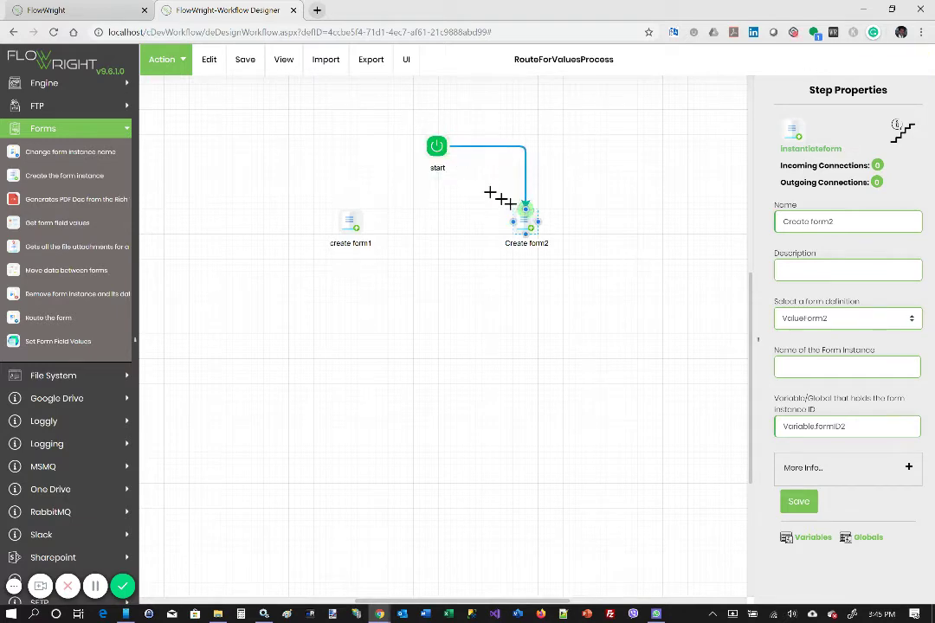
pyautogui.moveTo(434, 145); pyautogui.dragTo(363, 214)
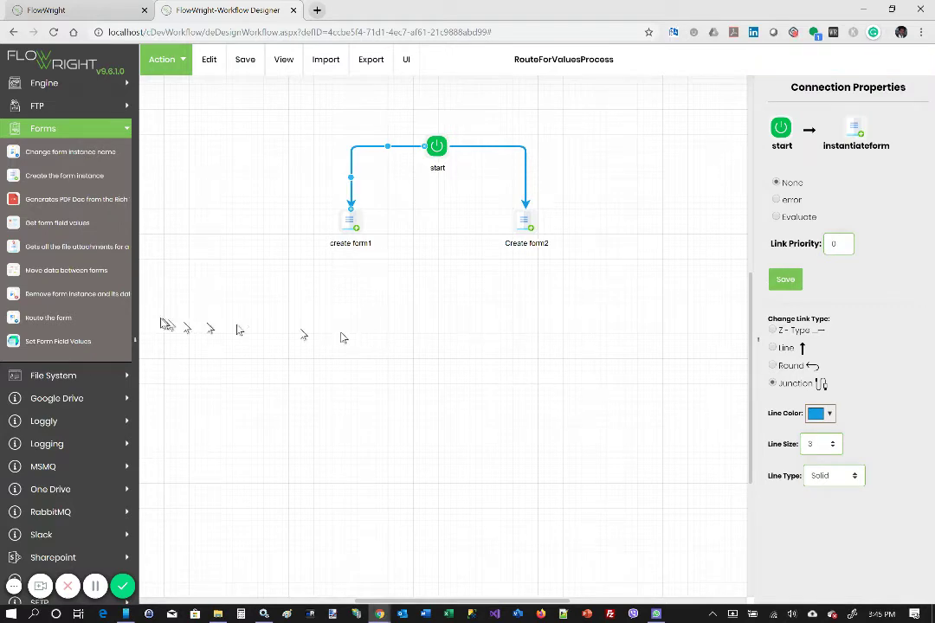
# Place a "Route the form" step below create form1 and put a duplicate of it below Create form2
pyautogui.moveTo(44, 320)
pyautogui.moveTo(43, 319); pyautogui.dragTo(347, 346)
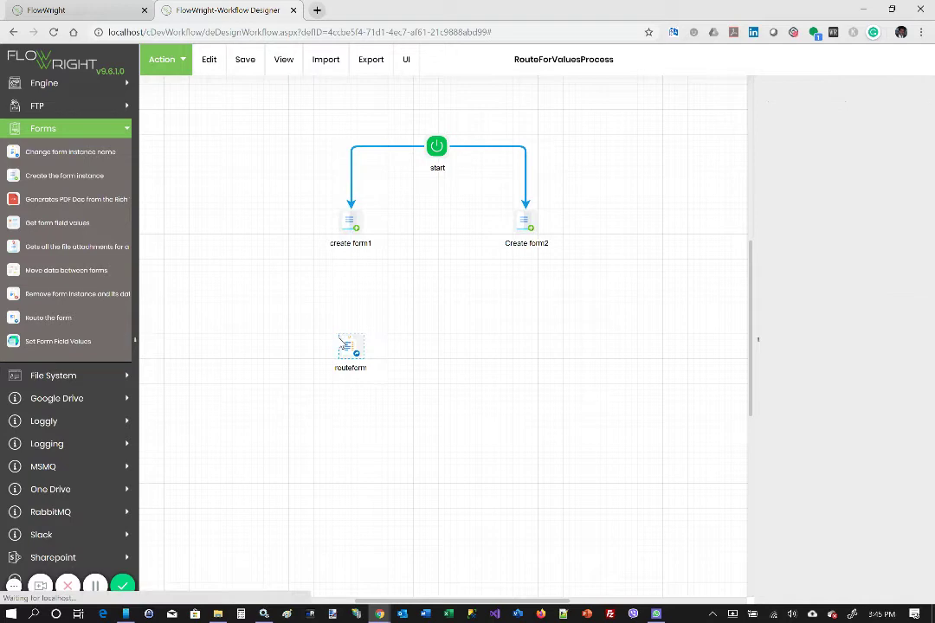
pyautogui.click(355, 348)
pyautogui.rightClick(367, 352)
pyautogui.click(382, 373)
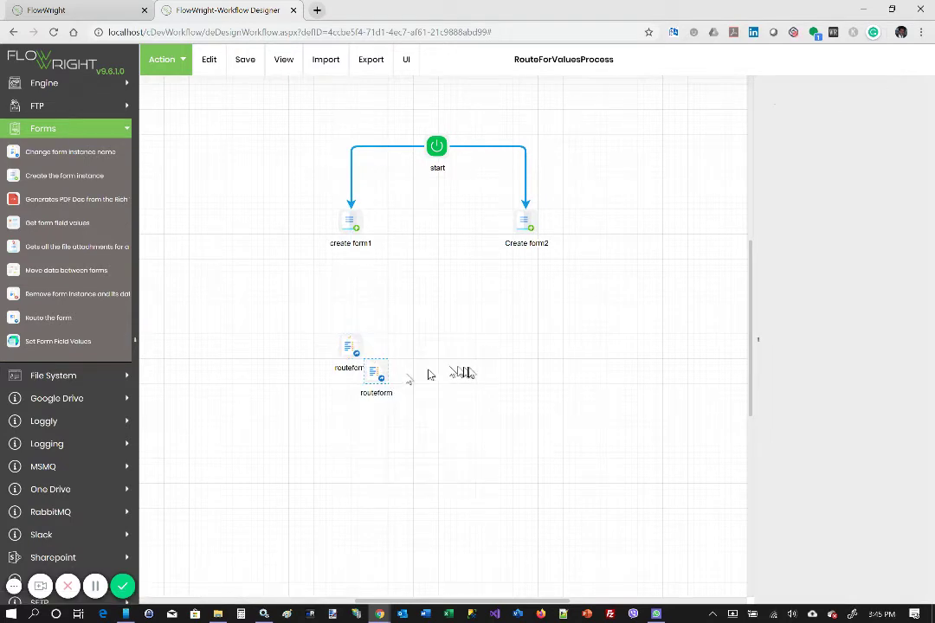
pyautogui.moveTo(375, 374); pyautogui.dragTo(525, 346)
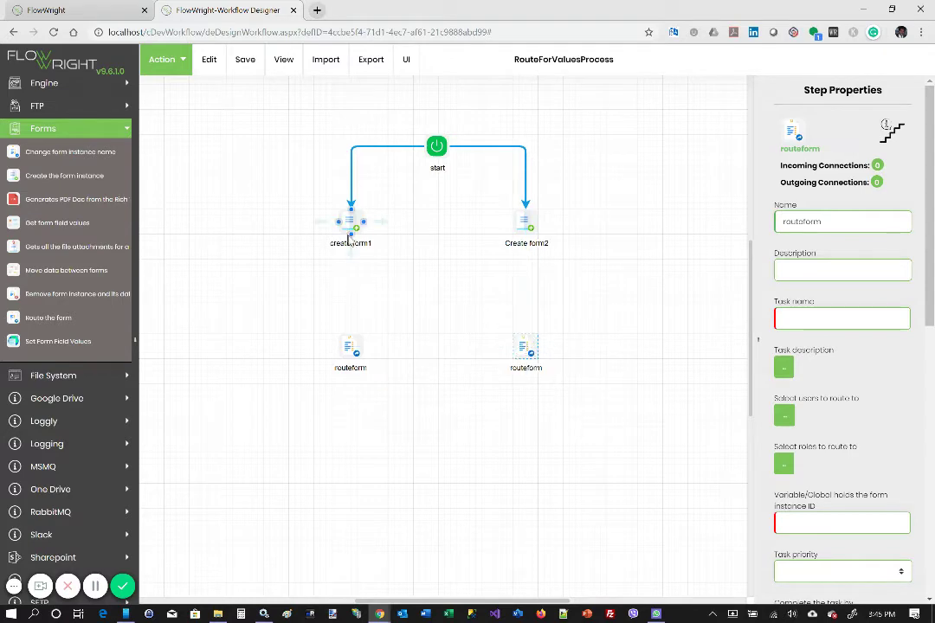
# Connect create form1 and Create form2 each to the routeform step directly below it
pyautogui.moveTo(350, 223); pyautogui.dragTo(350, 335)
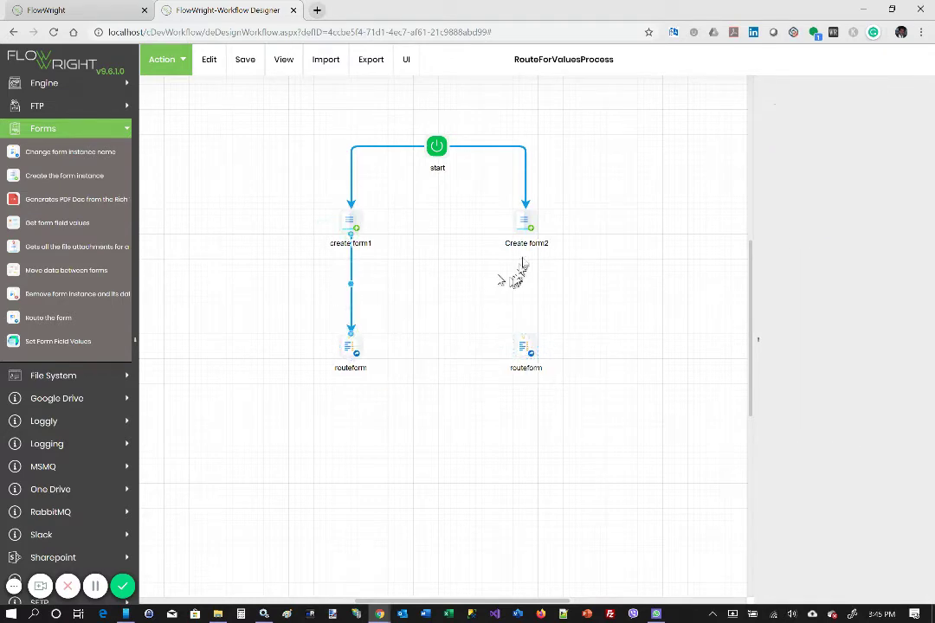
pyautogui.moveTo(525, 223); pyautogui.dragTo(525, 335)
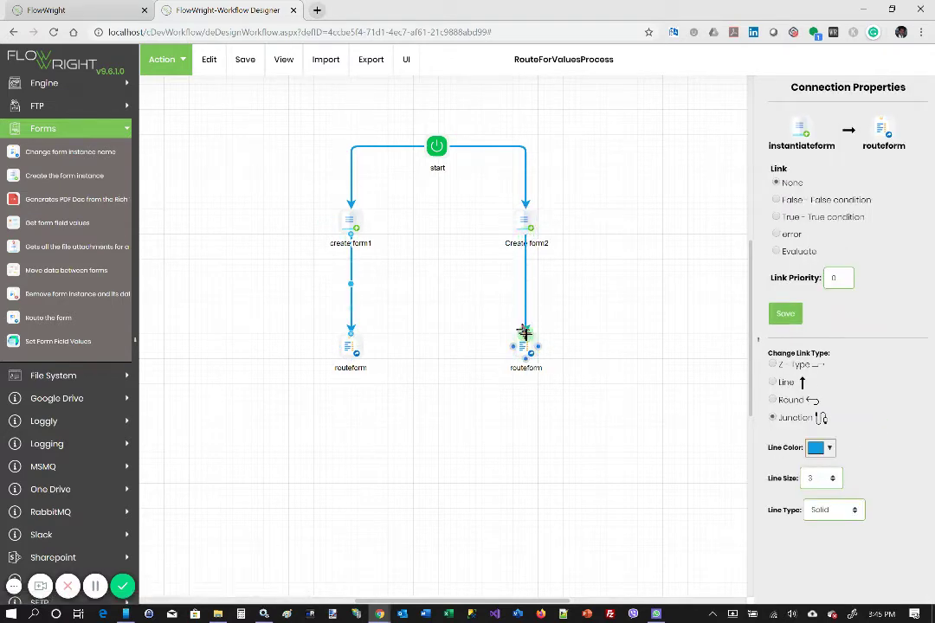
# Name the routeform step below create form1 "route form1" and set its task name to "Route form1 for value"
pyautogui.click(349, 347)
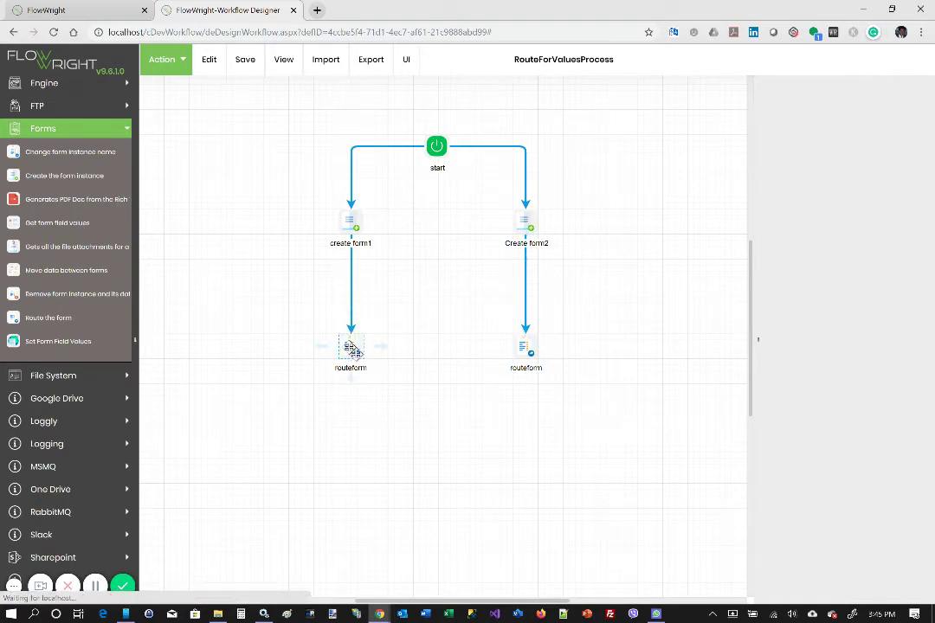
pyautogui.moveTo(827, 228); pyautogui.dragTo(758, 218)
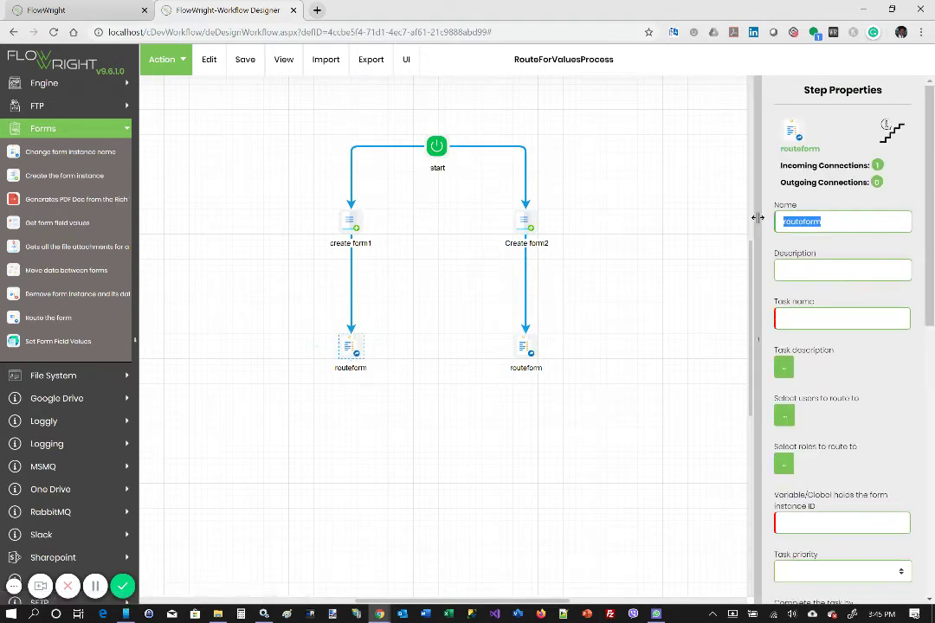
pyautogui.write('route form1')
pyautogui.click(839, 322)
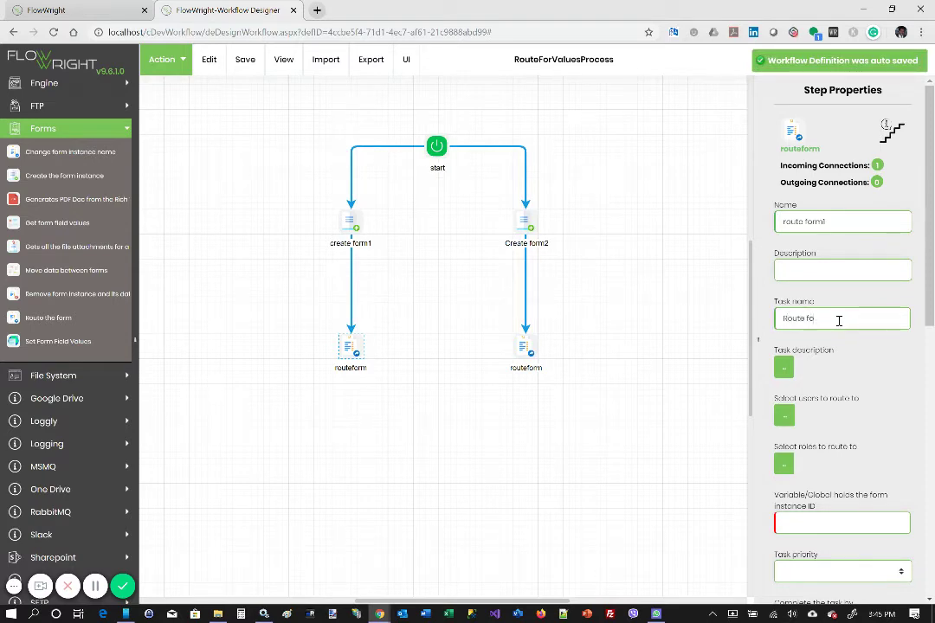
pyautogui.write('value')
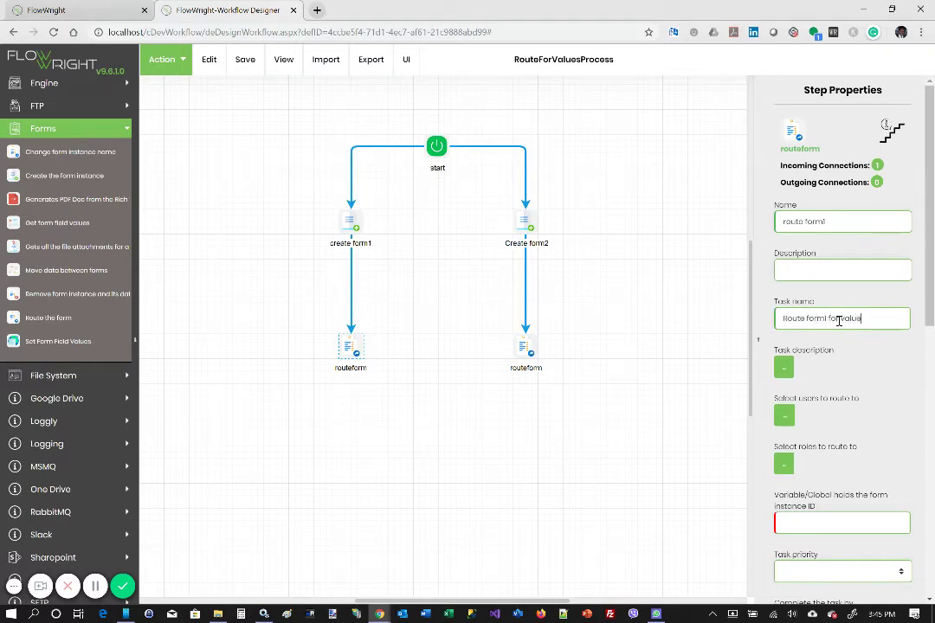
# Select Admin User as the user the form1 task is routed to and save the selection
pyautogui.click(790, 419)
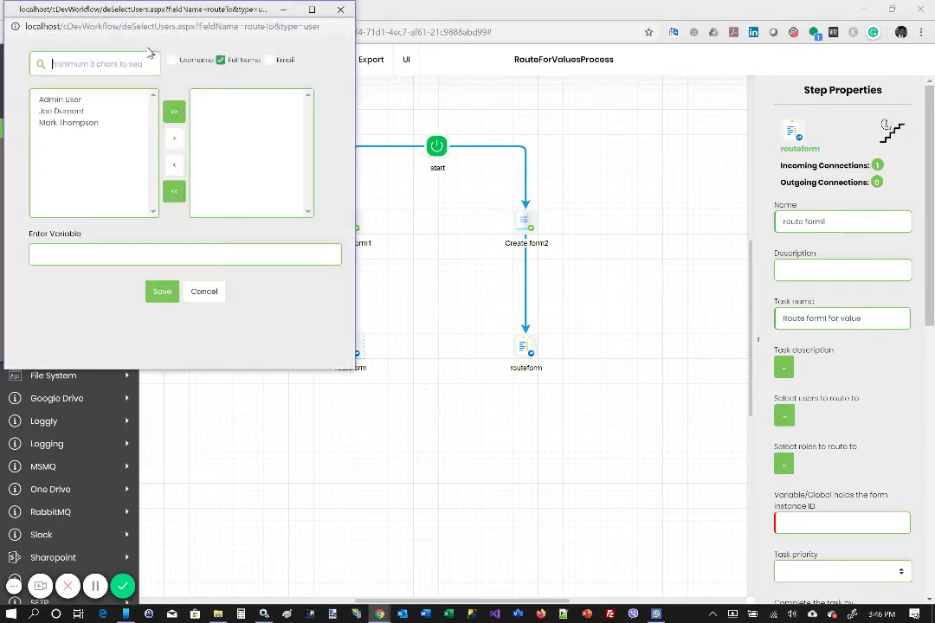
pyautogui.click(97, 98)
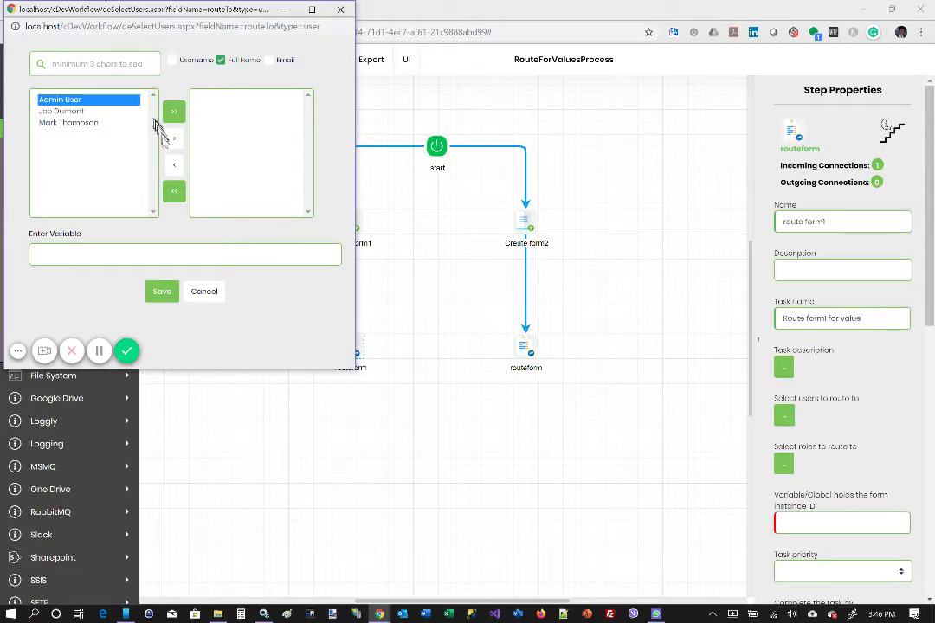
pyautogui.click(173, 138)
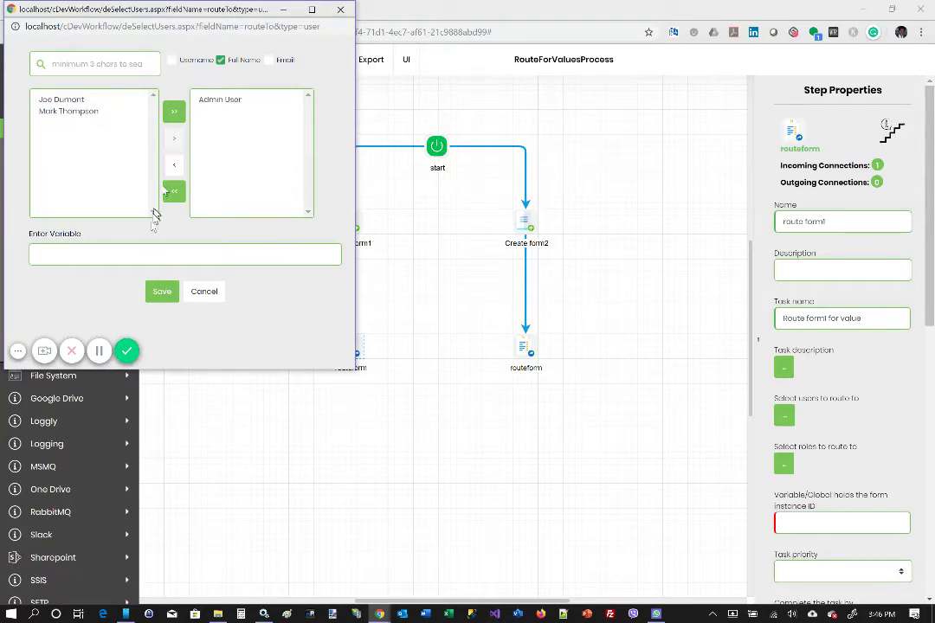
pyautogui.click(163, 292)
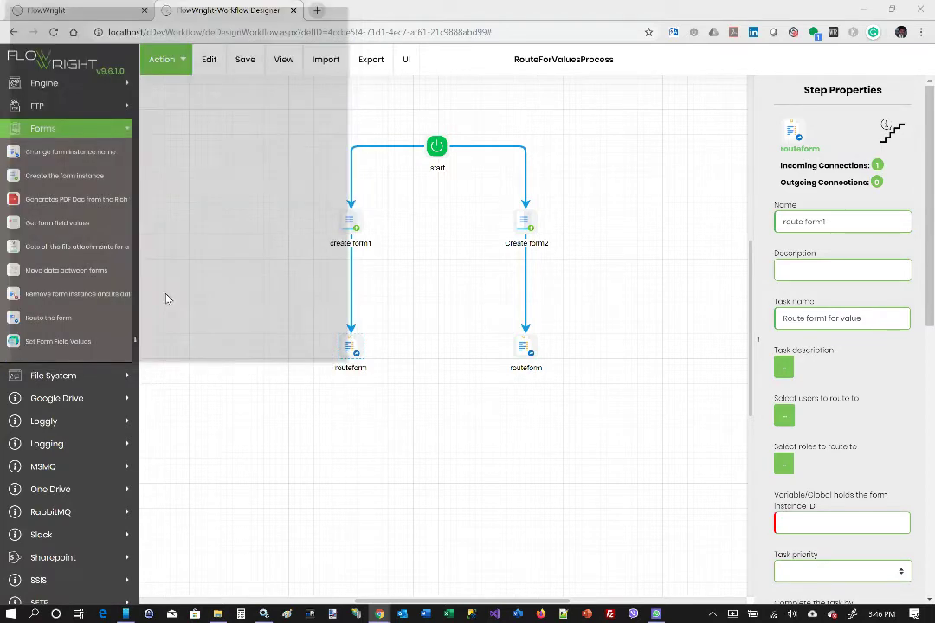
# Set the form1 routing step's form instance ID variable to Variable.formID1 and save the step properties
pyautogui.scroll(-2, 911, 418)
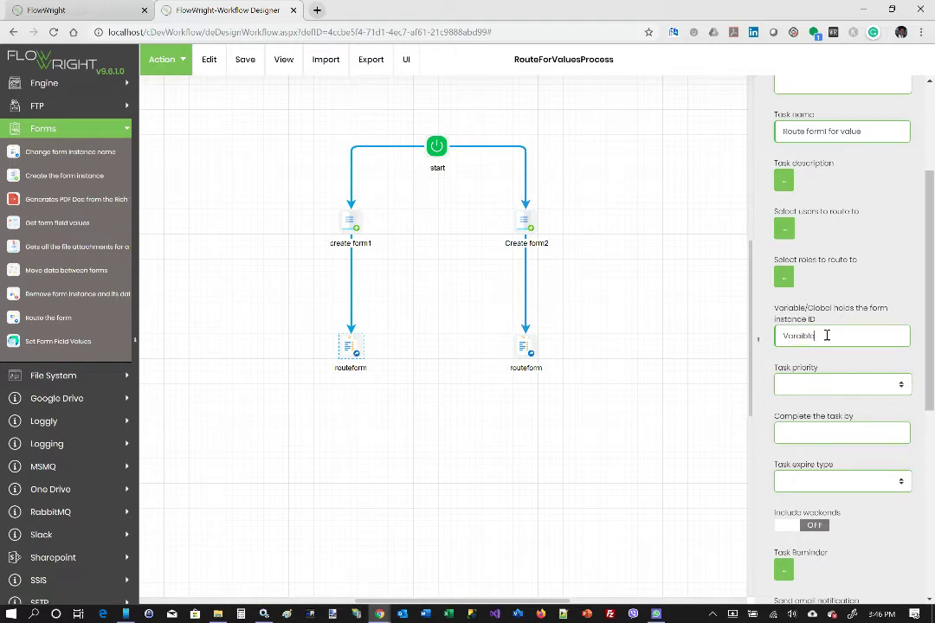
pyautogui.write('able.for')
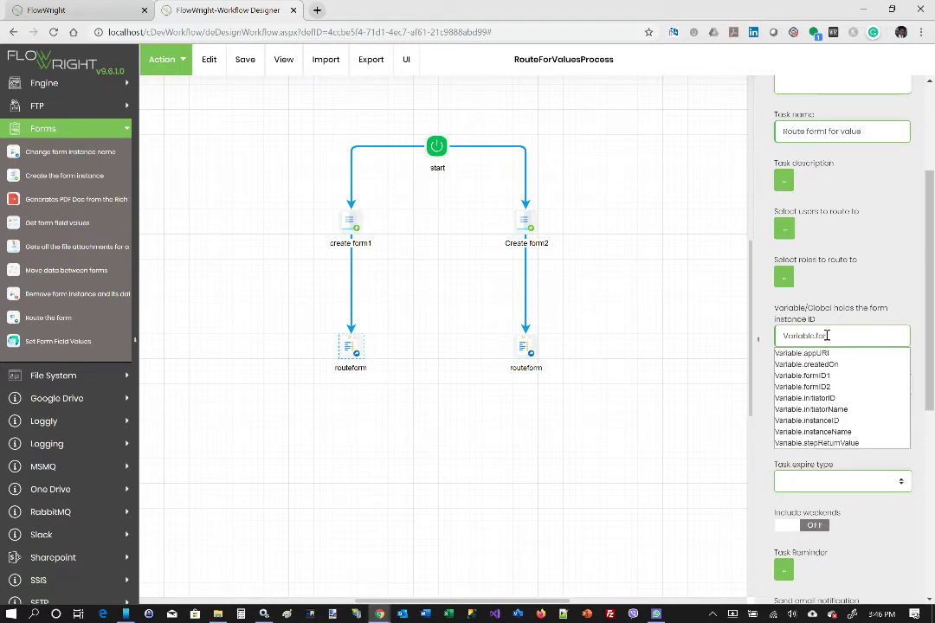
pyautogui.write('m')
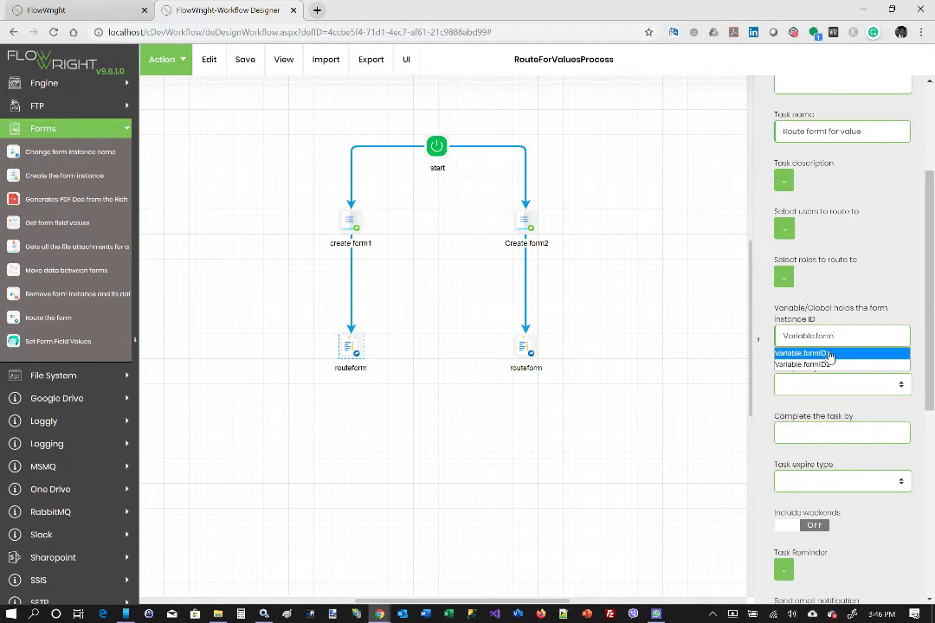
pyautogui.click(829, 354)
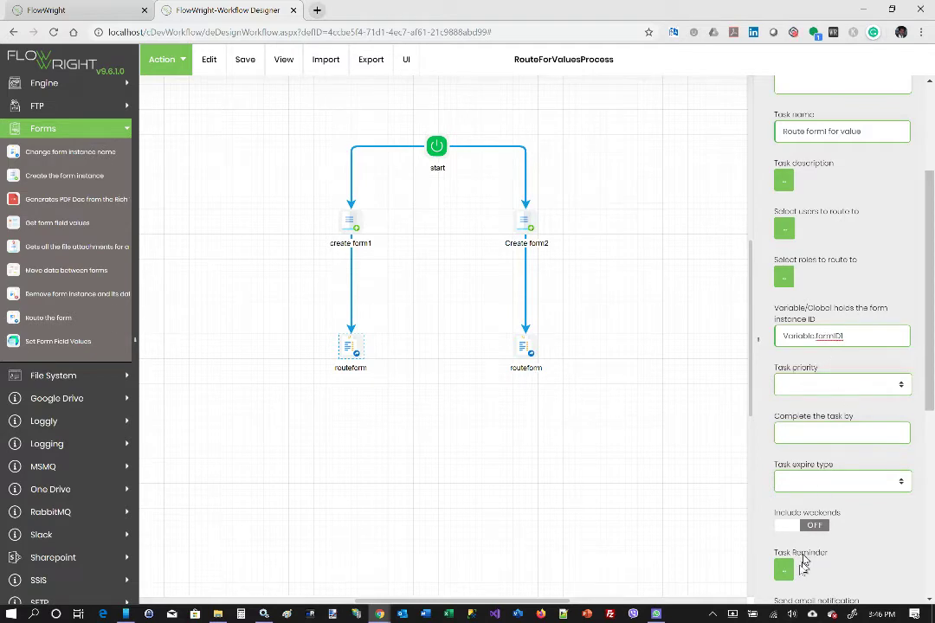
pyautogui.scroll(-4, 819, 484)
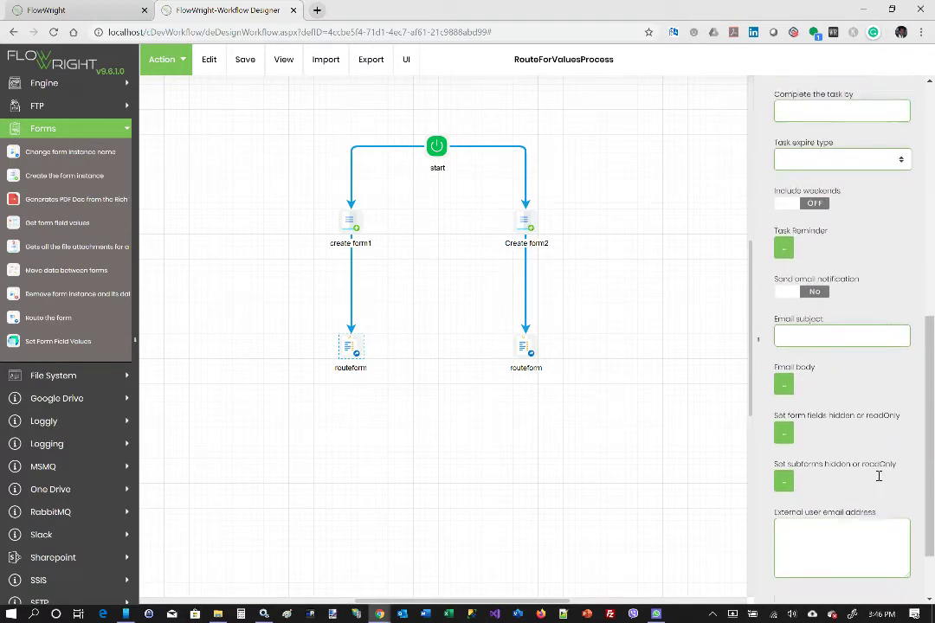
pyautogui.scroll(-1, 876, 476)
pyautogui.click(797, 566)
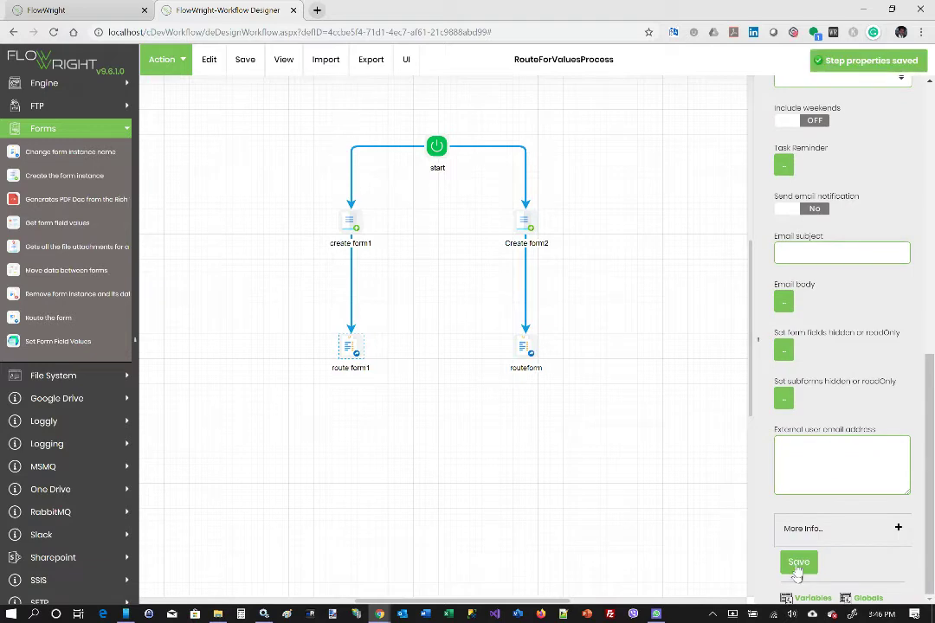
# Name the routeform step below Create form2 "route form2" and set its task name to "Route form2 for value"
pyautogui.click(524, 345)
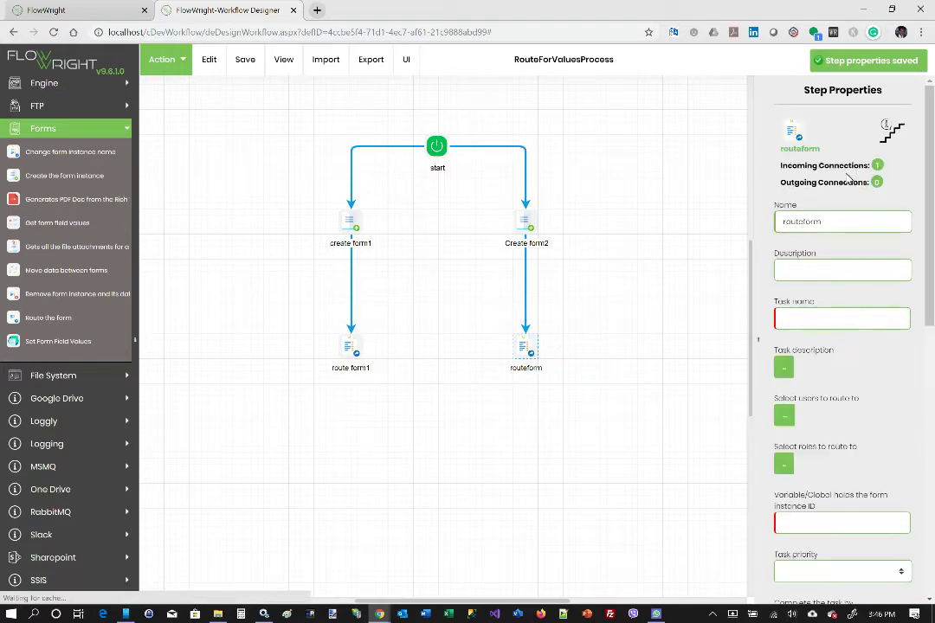
pyautogui.write('ro')
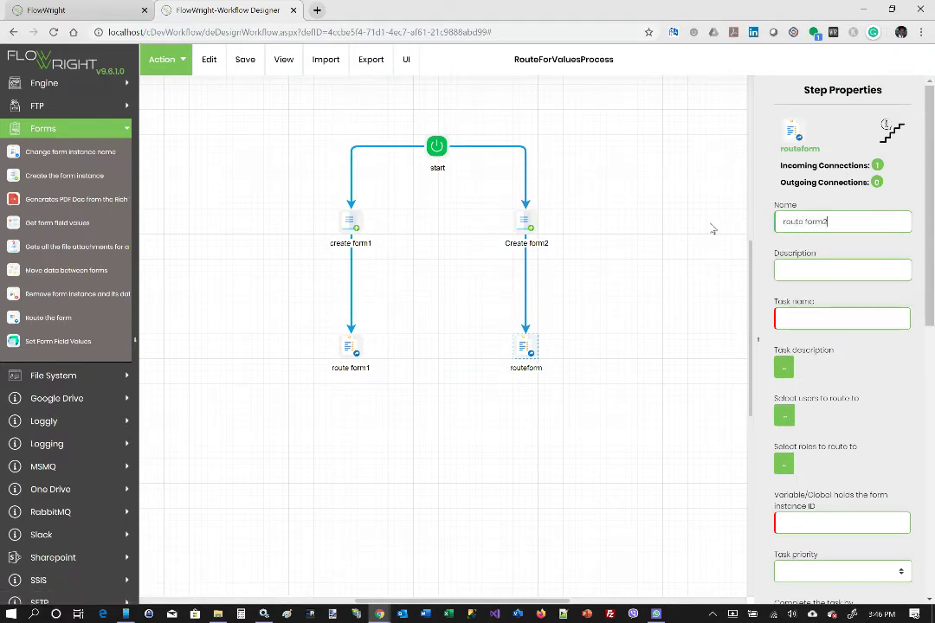
pyautogui.click(814, 322)
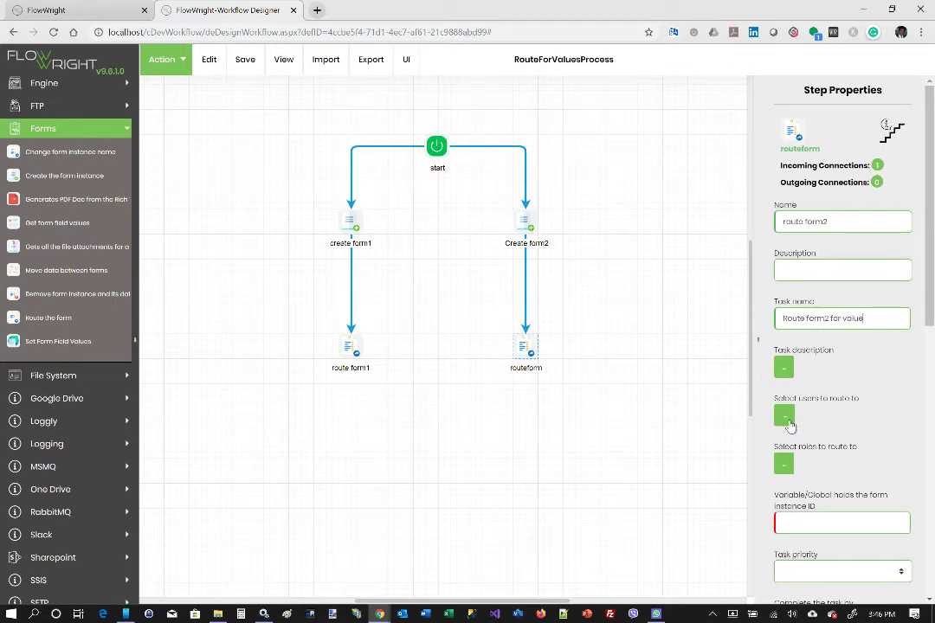
# Select Admin User as the user the form2 task is routed to and save the selection
pyautogui.click(784, 416)
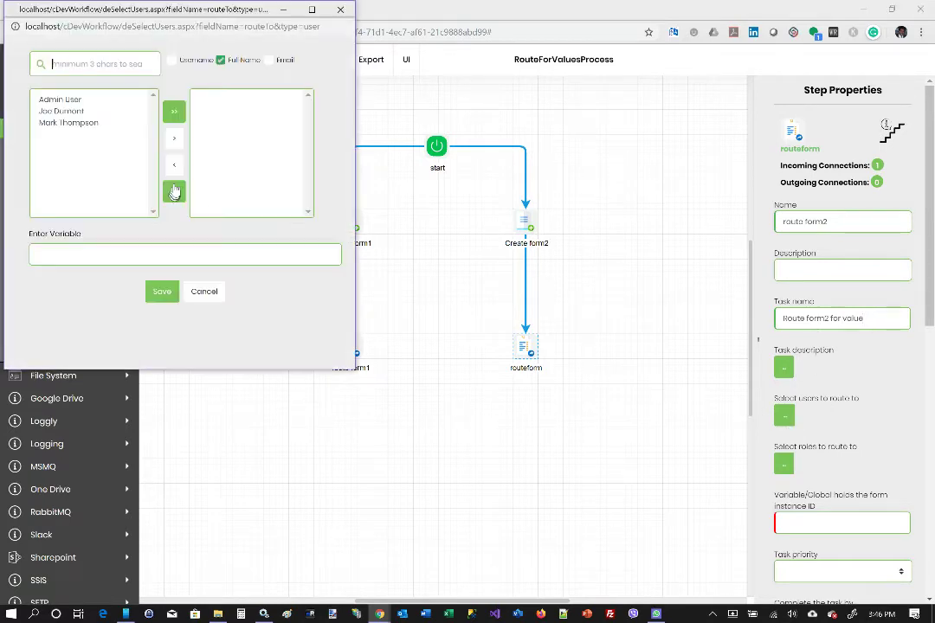
pyautogui.click(75, 100)
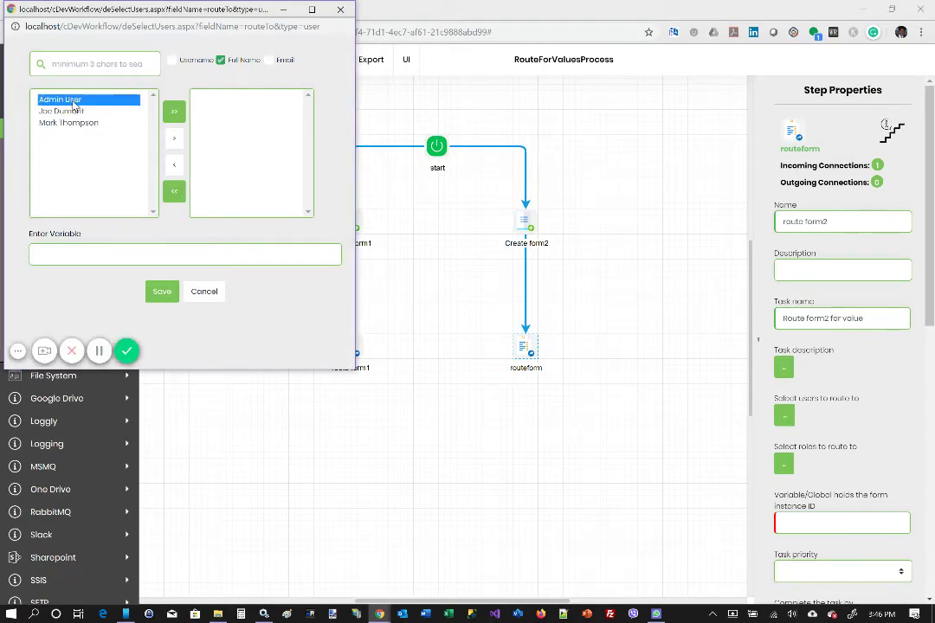
pyautogui.click(173, 140)
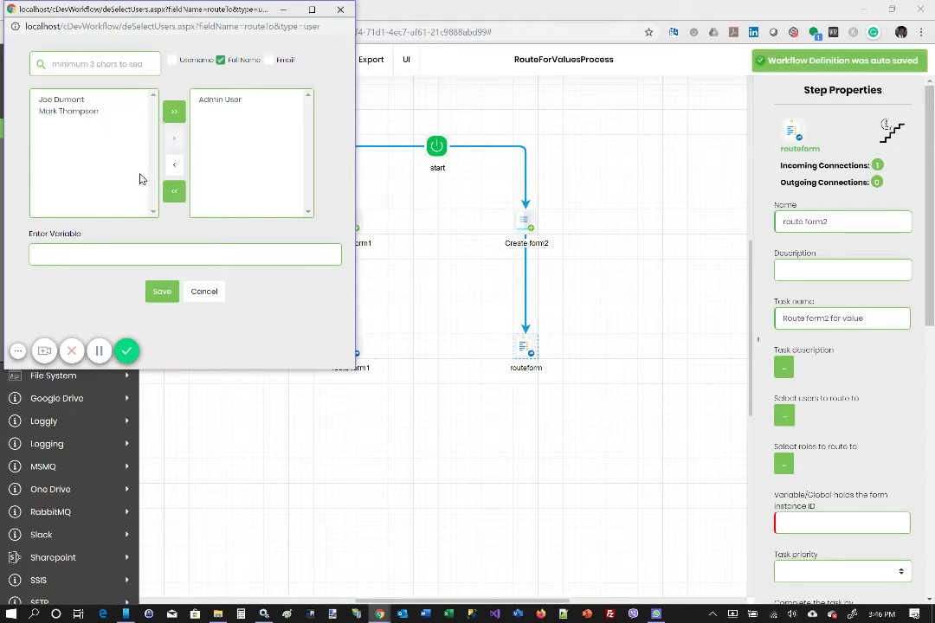
pyautogui.click(163, 293)
# Set the form2 routing step's form instance ID variable to Variable.formID2 and save the step properties
pyautogui.scroll(-1, 873, 370)
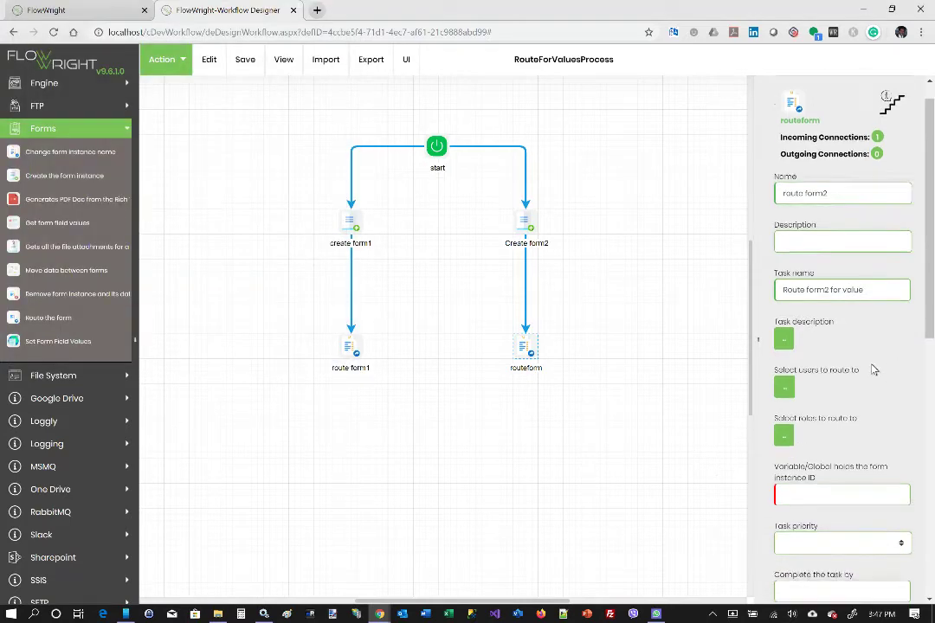
pyautogui.scroll(-1, 873, 369)
pyautogui.click(818, 394)
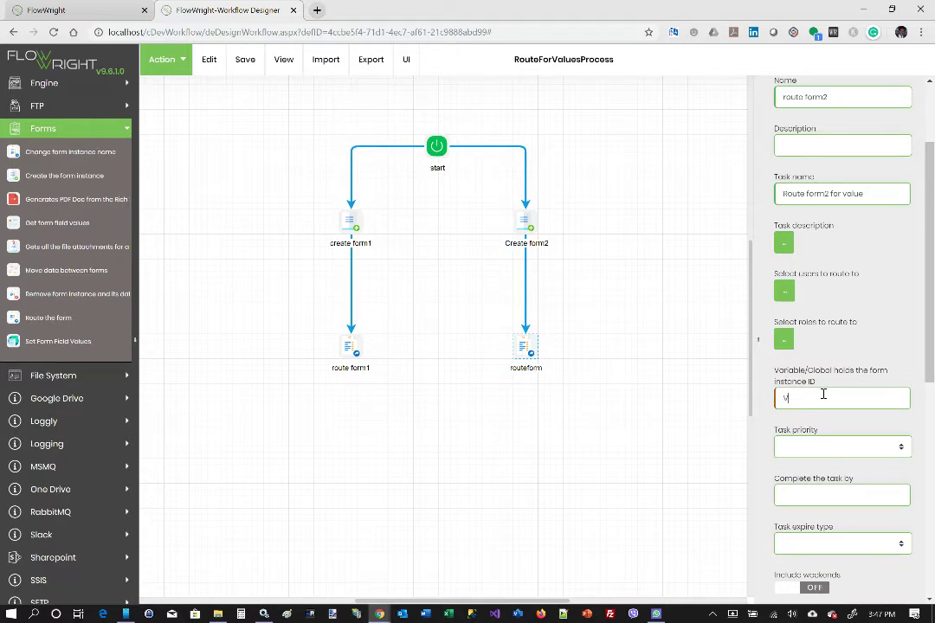
pyautogui.write('Variable.form')
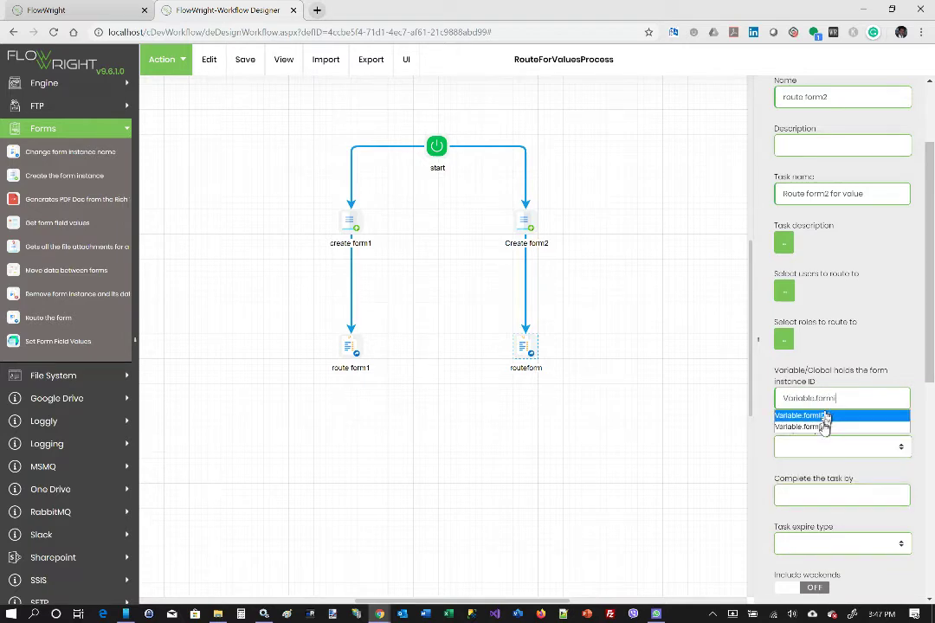
pyautogui.click(824, 427)
pyautogui.scroll(-5, 806, 499)
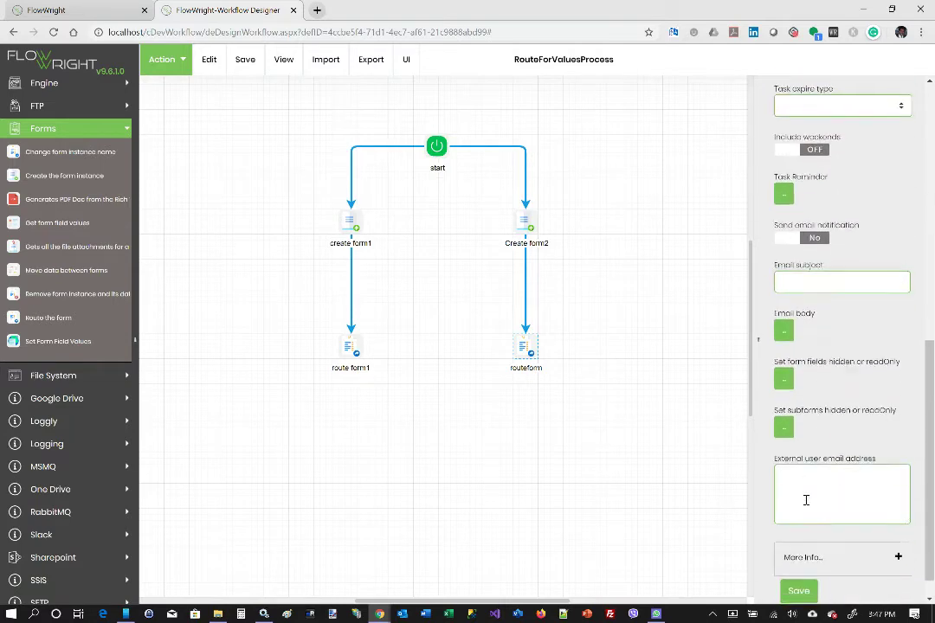
pyautogui.click(800, 565)
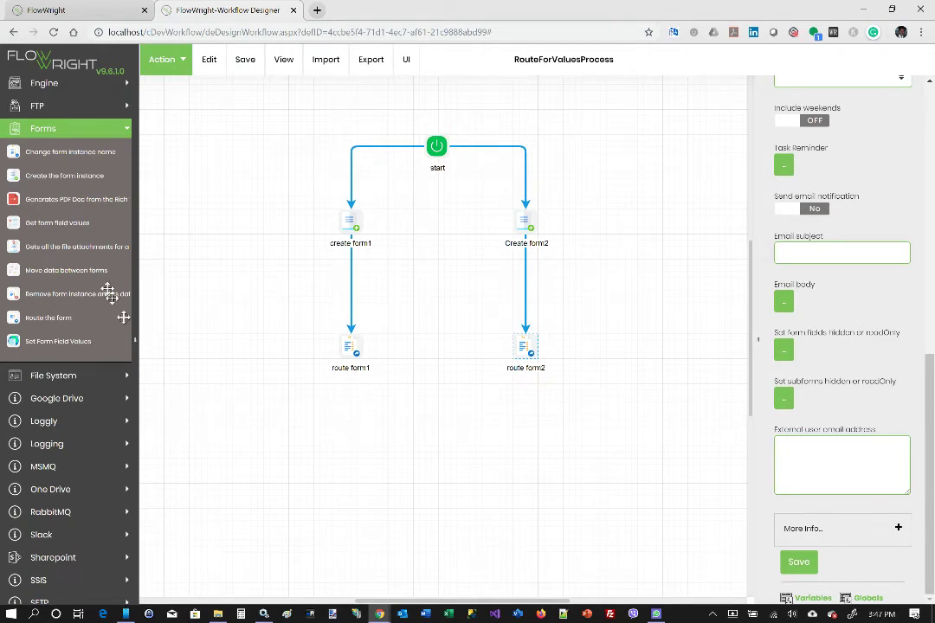
# Find the synchronize step with the search "synch", place it below and between the two route steps, and connect route form1 and route form2 to it
pyautogui.scroll(3, 74, 221)
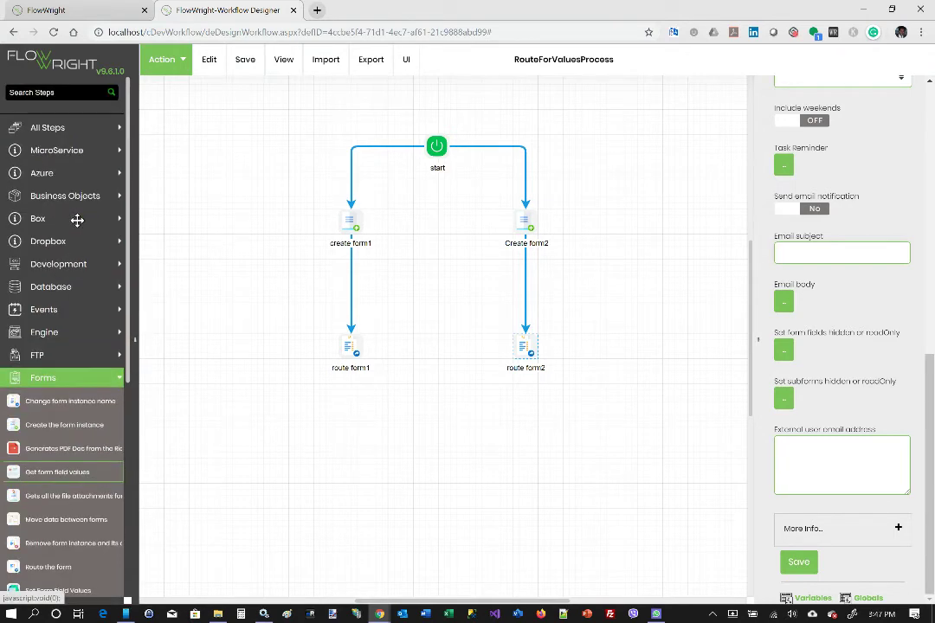
pyautogui.click(62, 94)
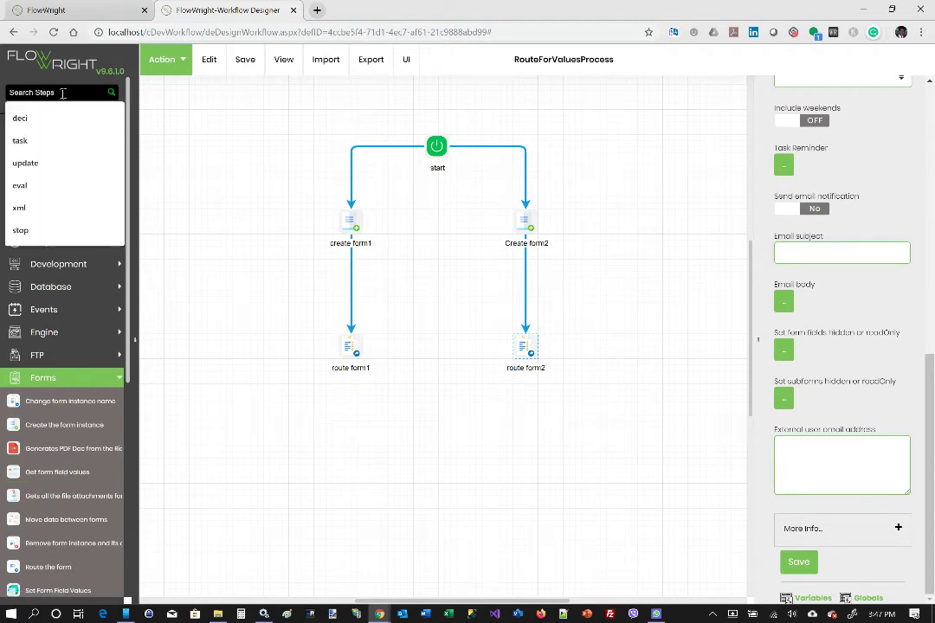
pyautogui.write('synch')
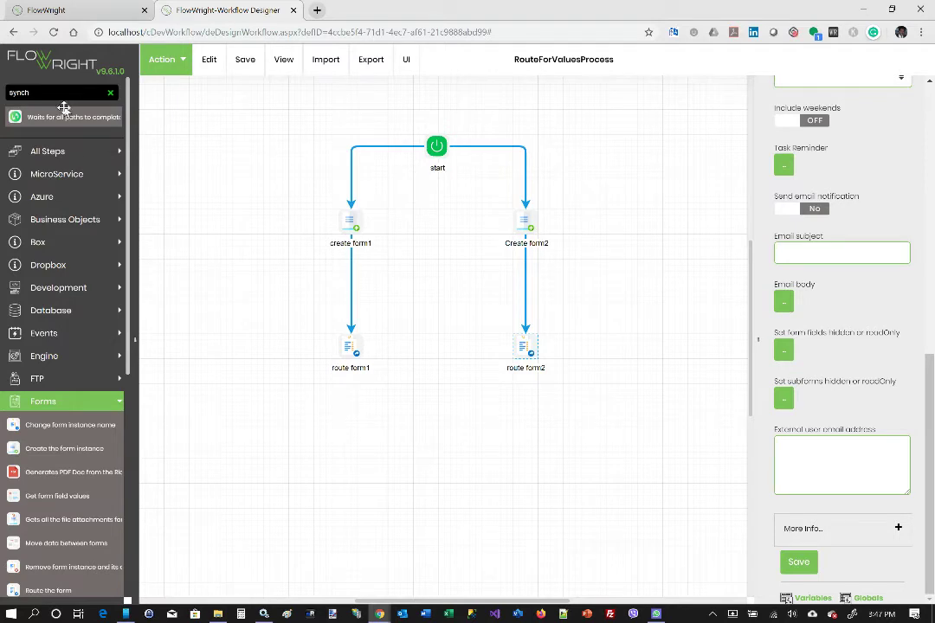
pyautogui.moveTo(42, 120); pyautogui.dragTo(416, 417)
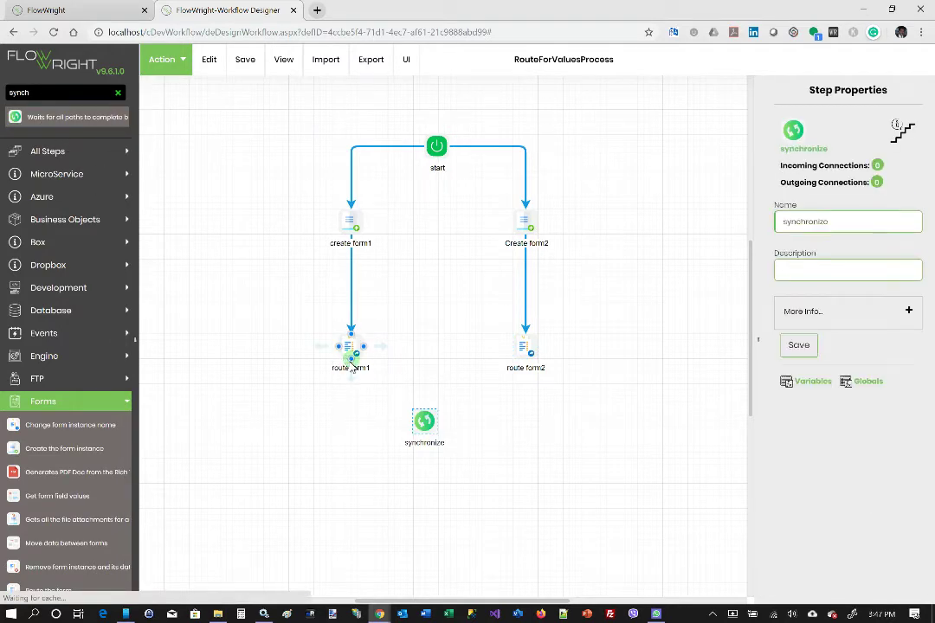
pyautogui.moveTo(351, 351); pyautogui.dragTo(413, 424)
pyautogui.moveTo(525, 359); pyautogui.dragTo(438, 421)
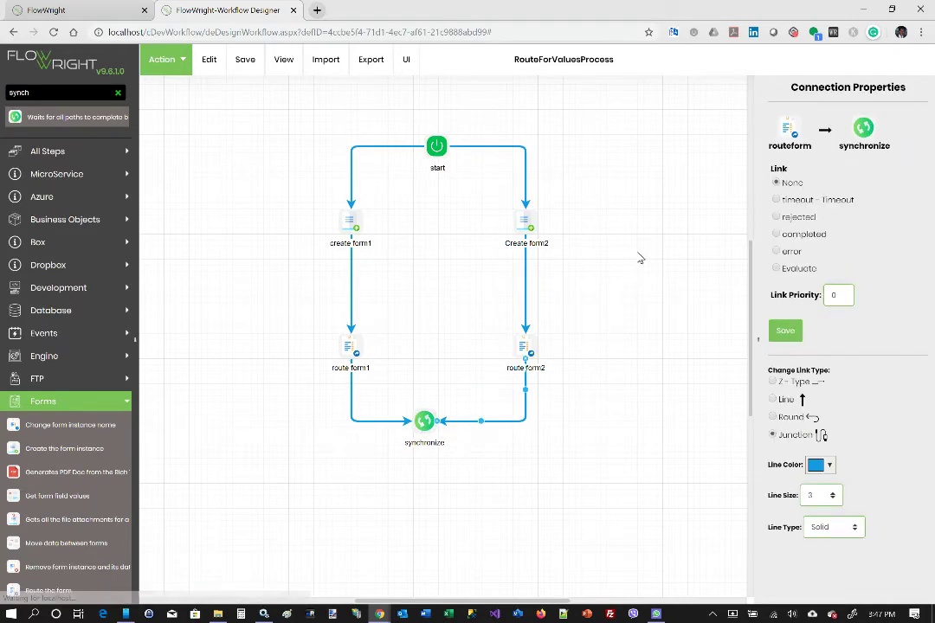
# Move the synchronize step so that it is vertically aligned with the start step, and deselect it
pyautogui.scroll(-1, 640, 259)
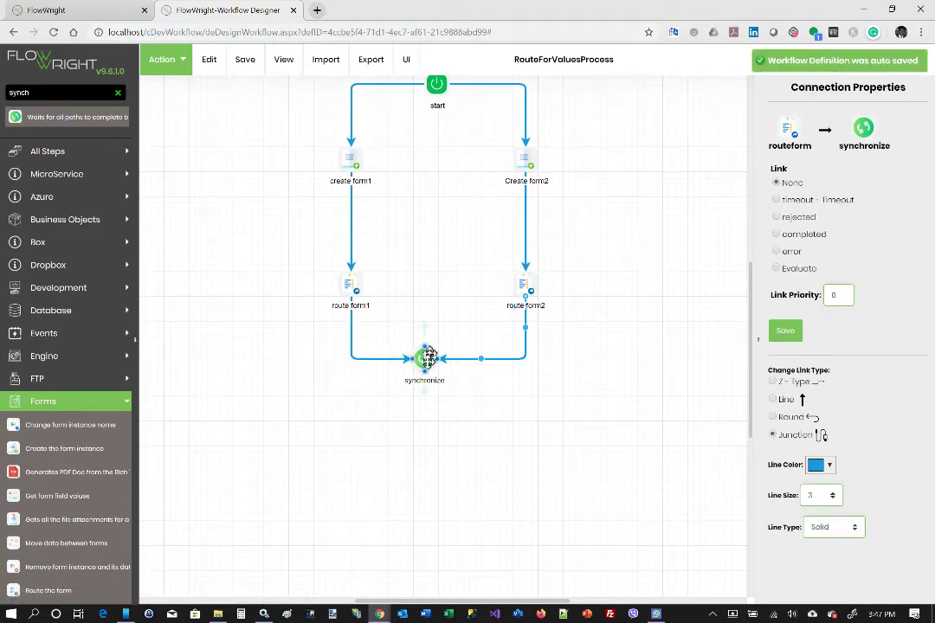
pyautogui.click(421, 359)
pyautogui.moveTo(422, 357); pyautogui.dragTo(434, 359)
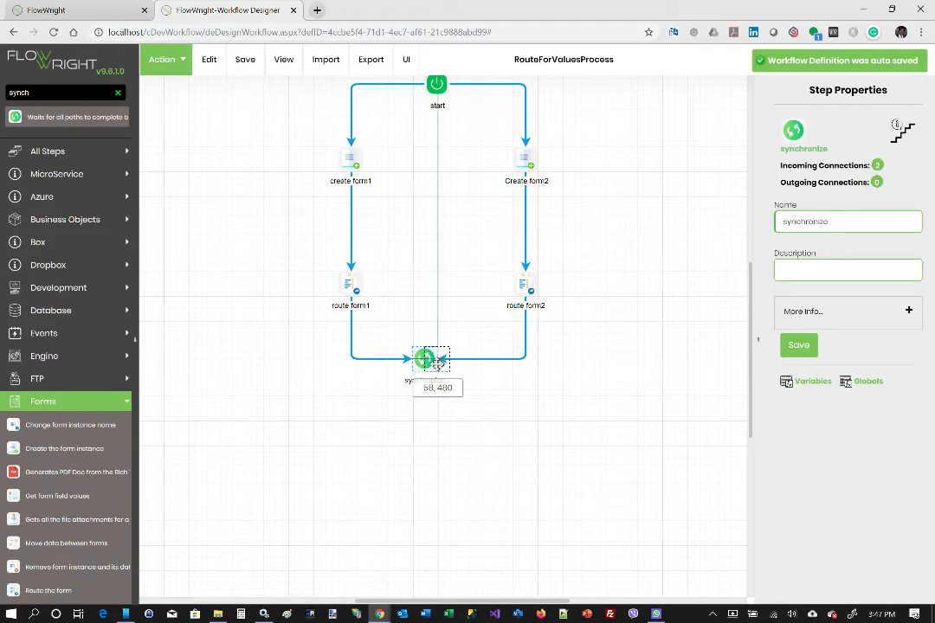
pyautogui.click(517, 456)
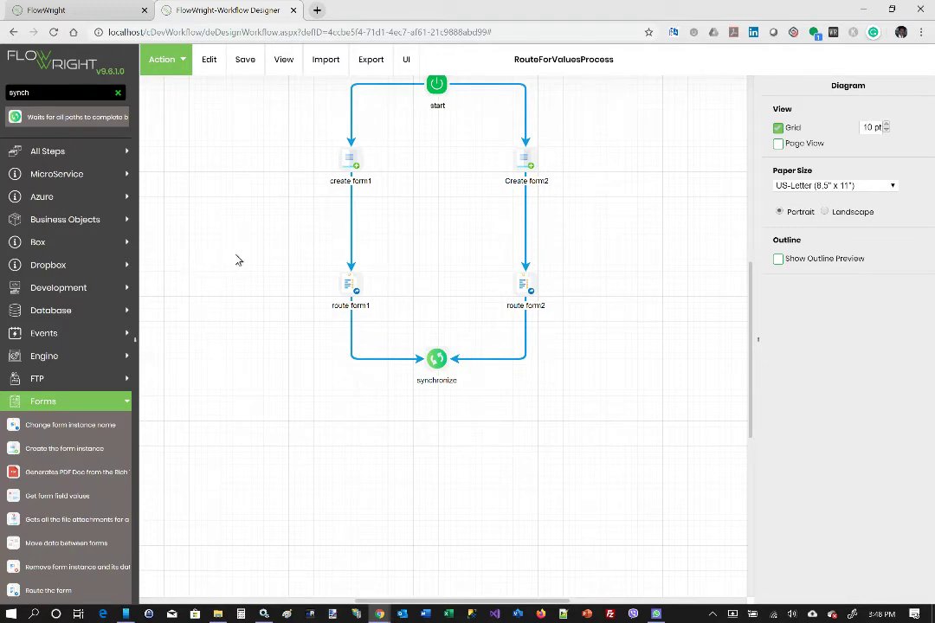
# Add a workflow variable named value1 to the workflow definition
pyautogui.click(181, 61)
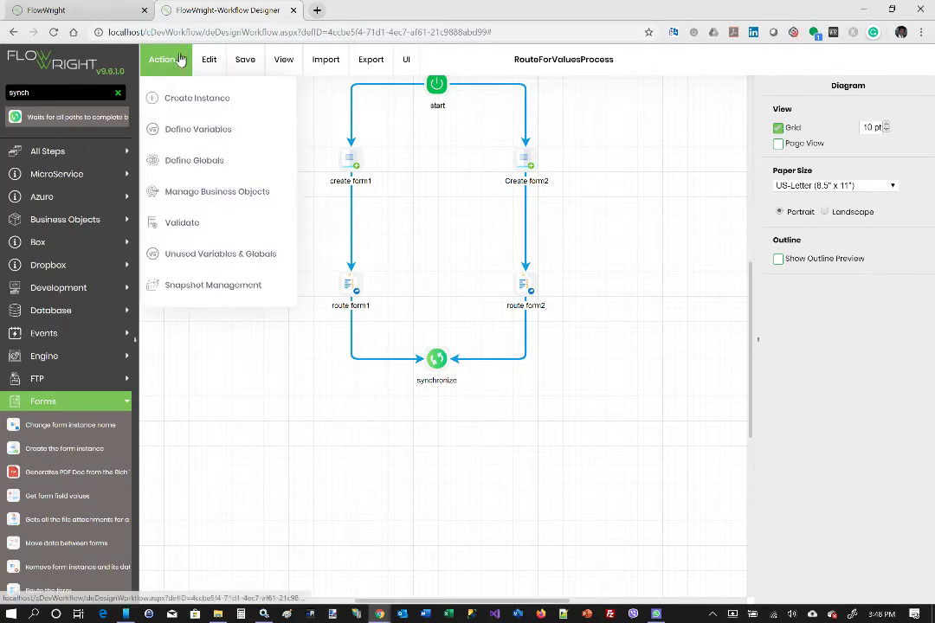
pyautogui.click(199, 129)
pyautogui.click(791, 135)
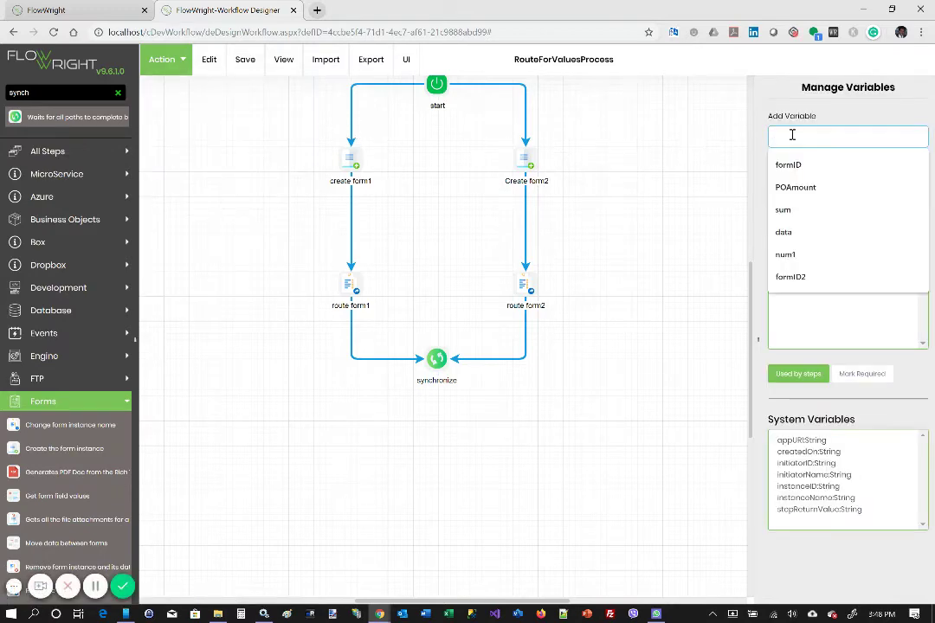
pyautogui.write('num1')
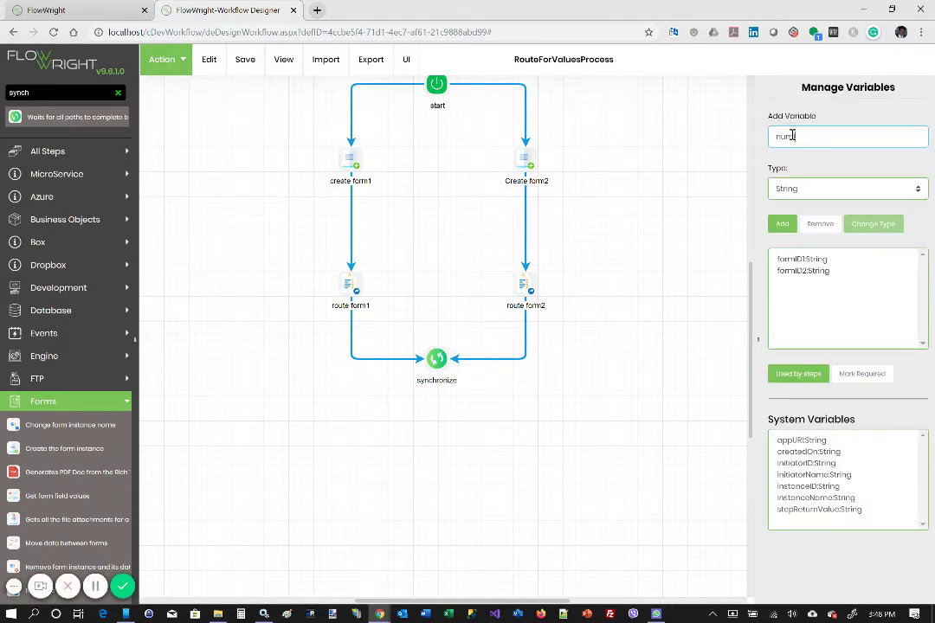
pyautogui.moveTo(803, 132); pyautogui.dragTo(732, 139)
pyautogui.write('value1')
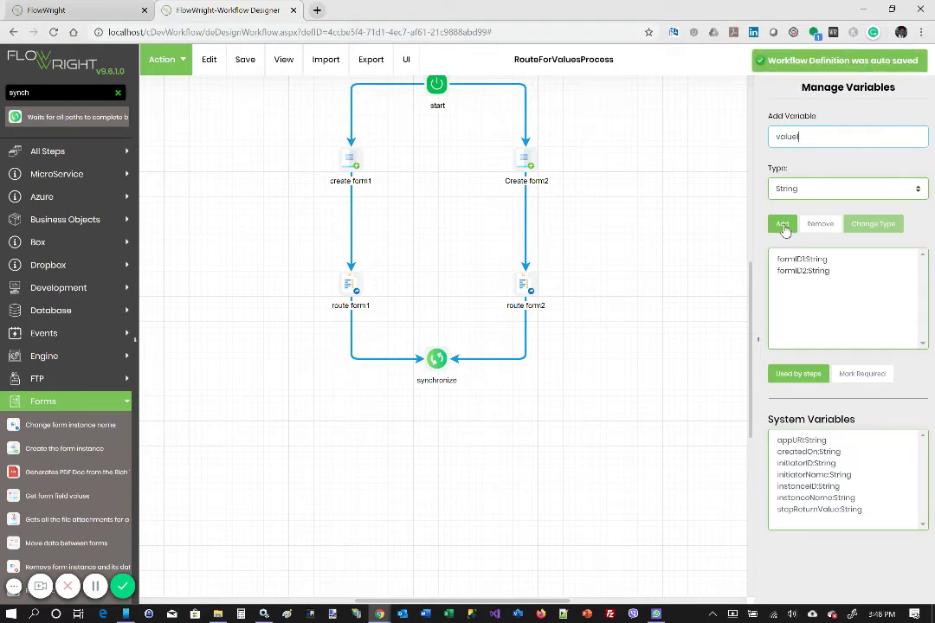
pyautogui.click(783, 224)
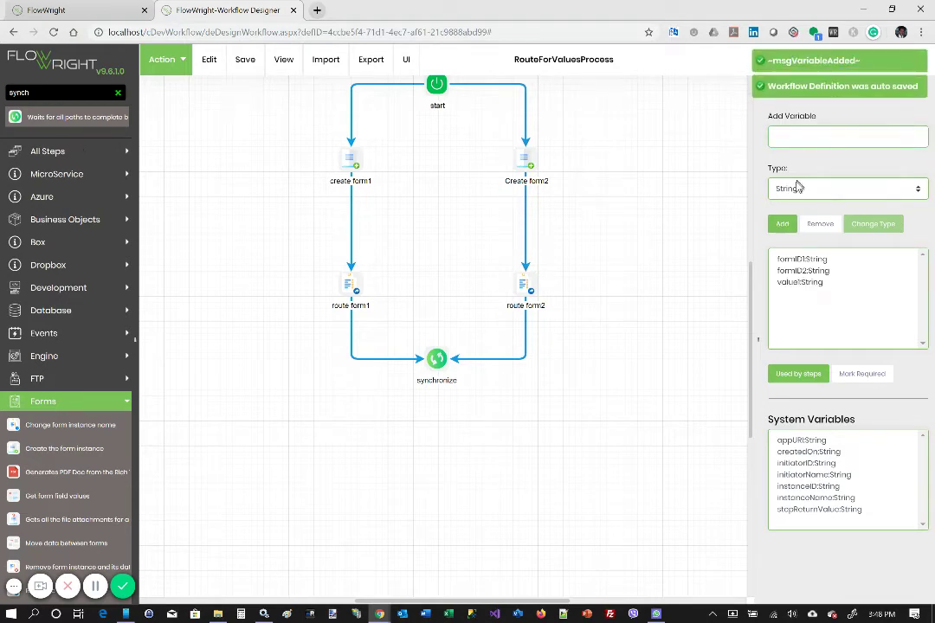
# Change the type of the workflow variable value1 to Number
pyautogui.click(804, 289)
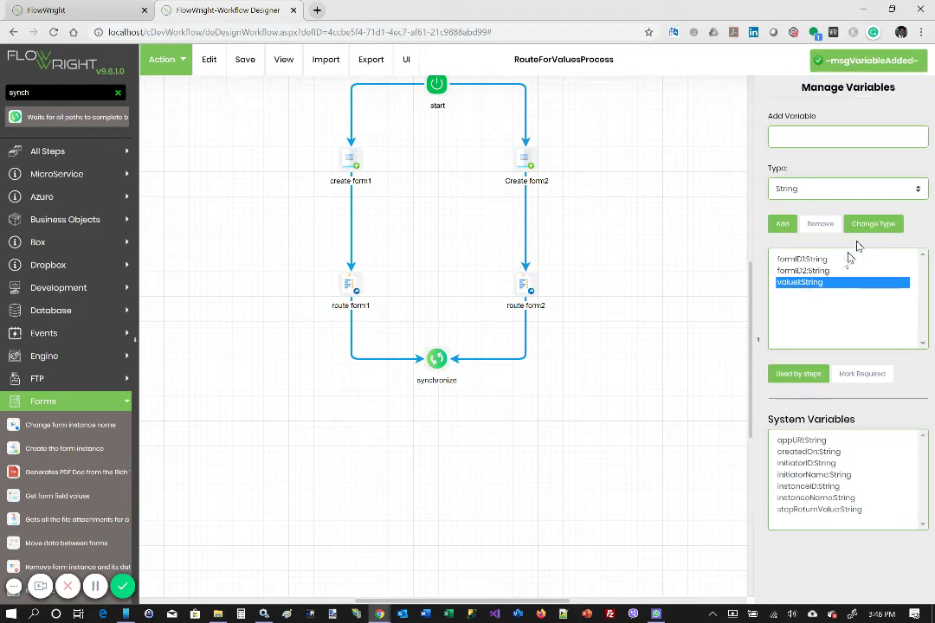
pyautogui.click(827, 192)
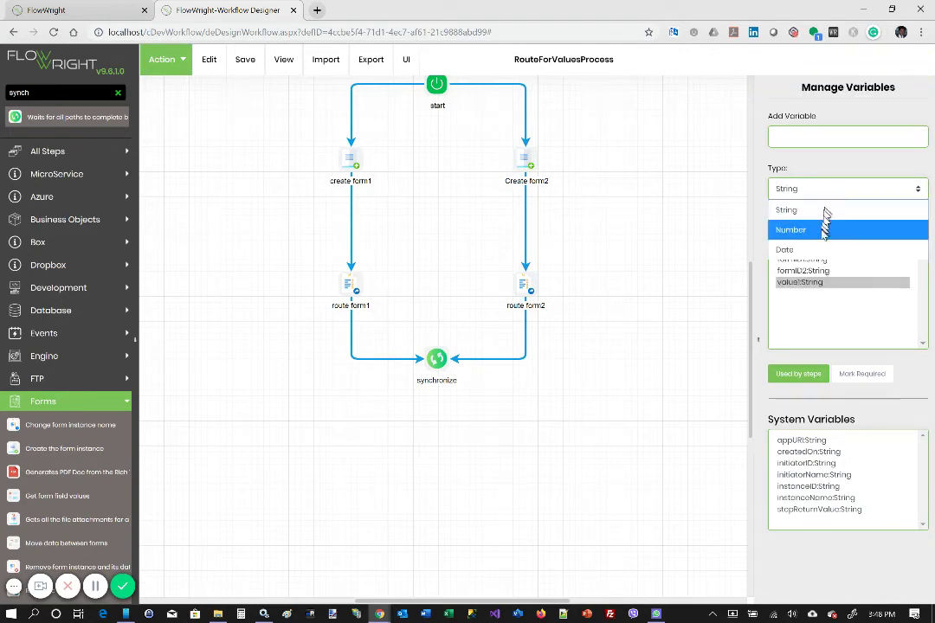
pyautogui.click(827, 229)
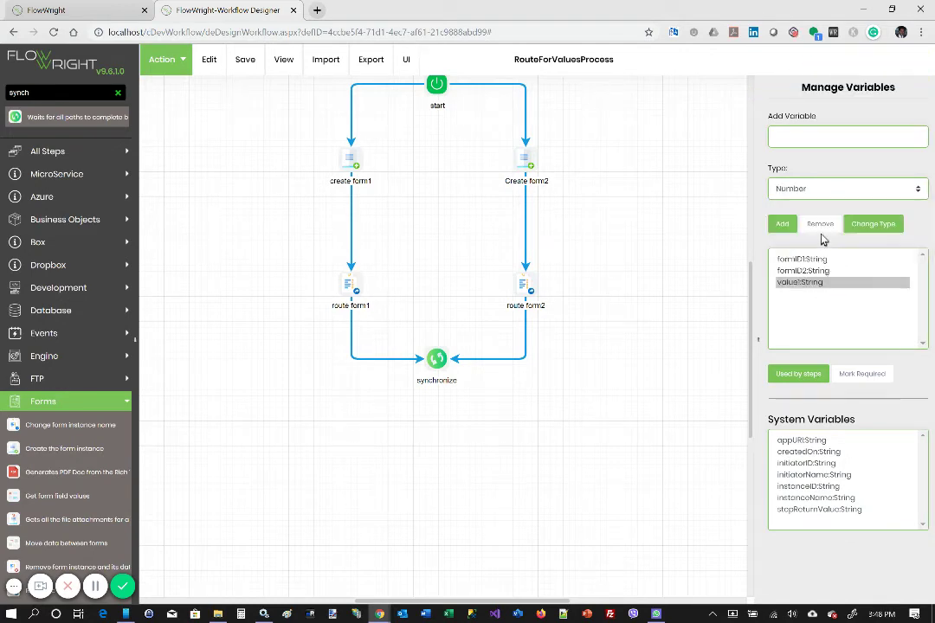
pyautogui.click(873, 224)
# Add a second workflow variable named value2 of type Number
pyautogui.click(801, 140)
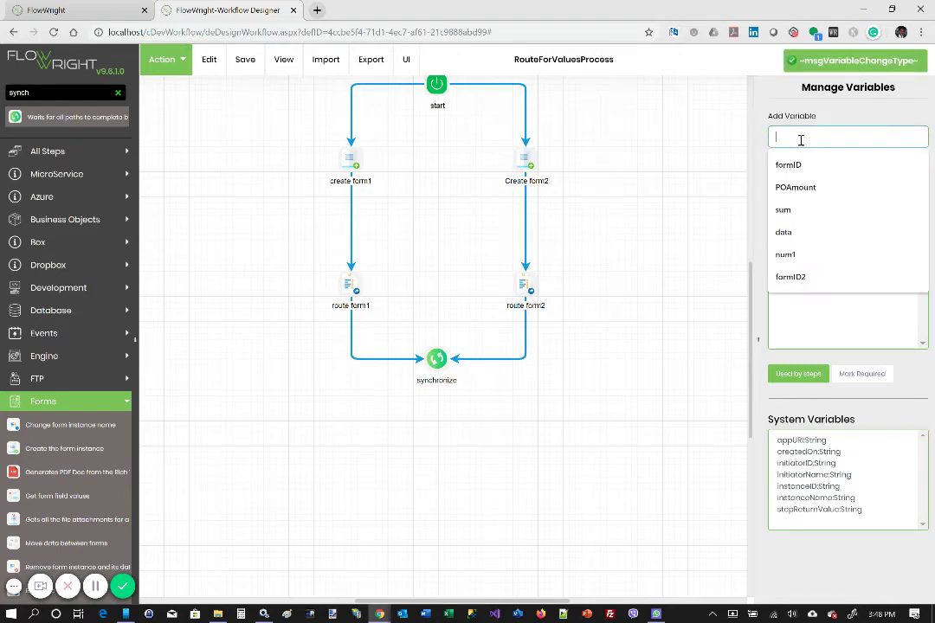
pyautogui.write('value2')
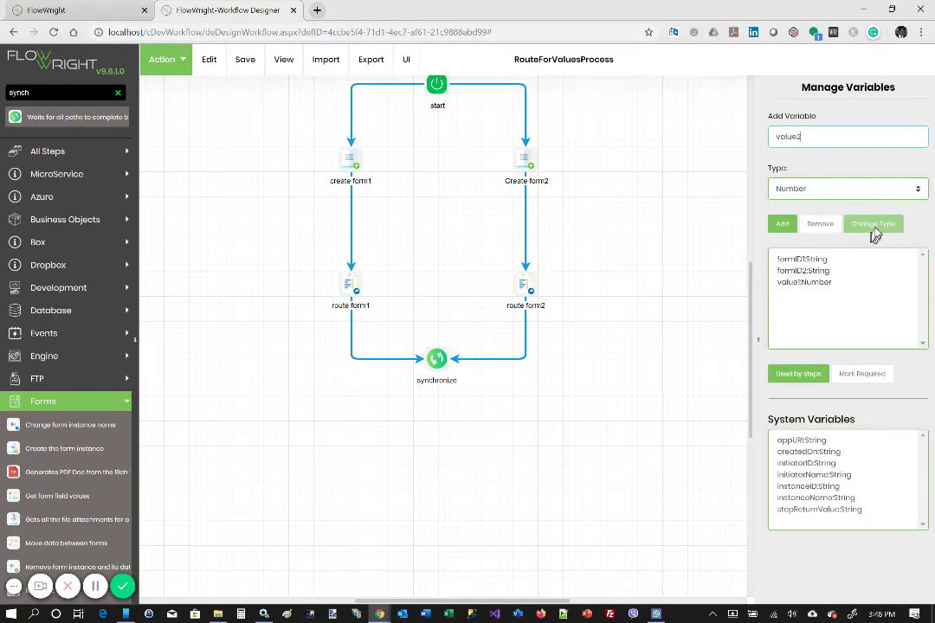
pyautogui.click(781, 226)
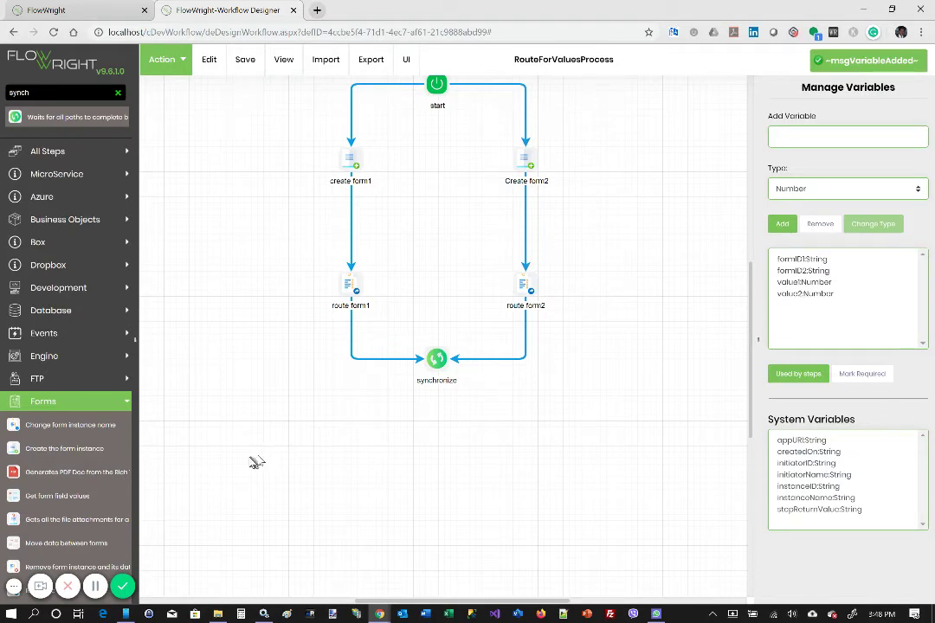
# Place a Get form field values step below the synchronize step and connect synchronize to it
pyautogui.scroll(-3, 67, 395)
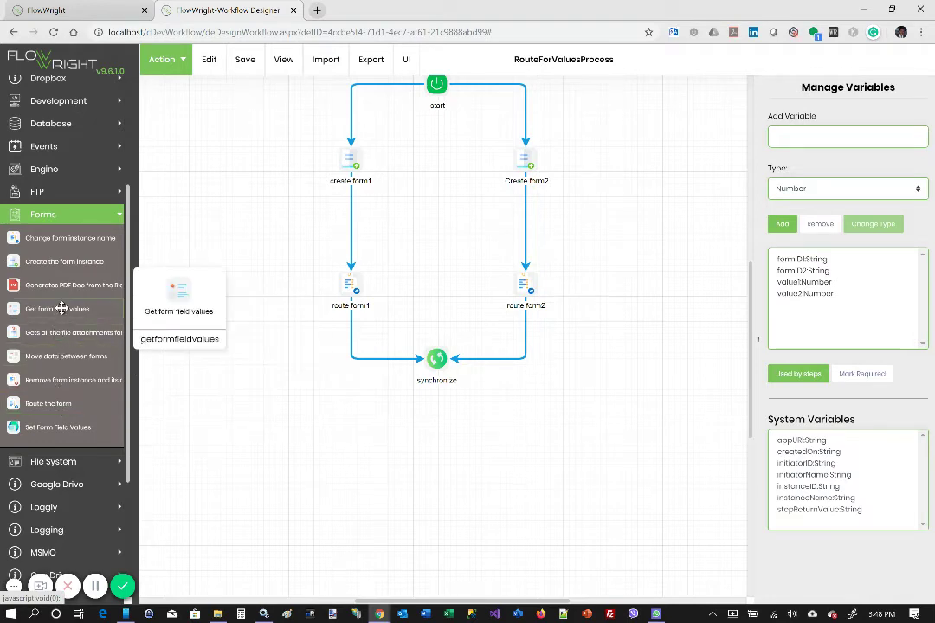
pyautogui.moveTo(57, 314); pyautogui.dragTo(437, 428)
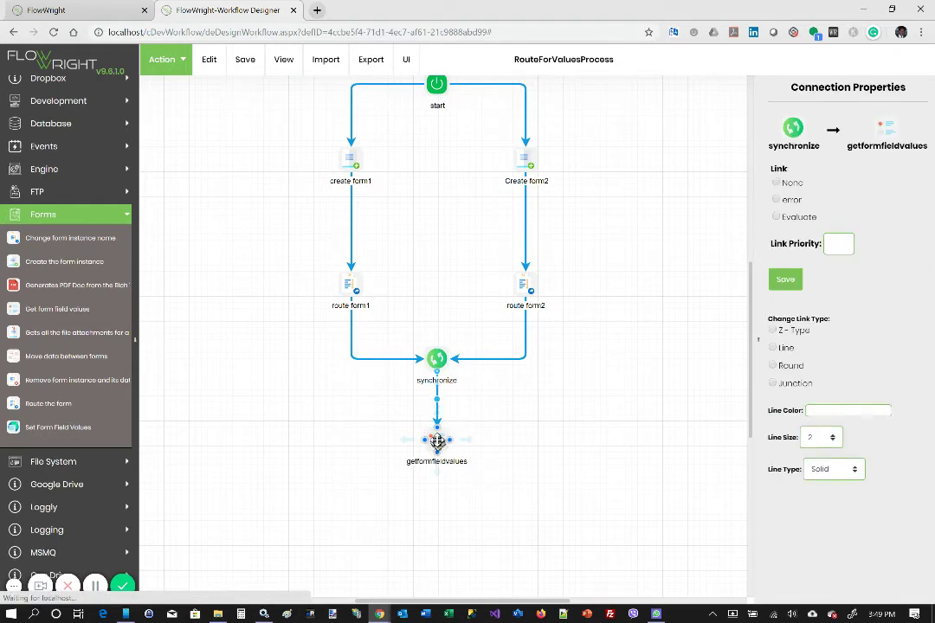
# Name the new step get form1 value, with Variable.formID1 as its form instance ID variable and ValueForm1 as its form definition
pyautogui.click(437, 439)
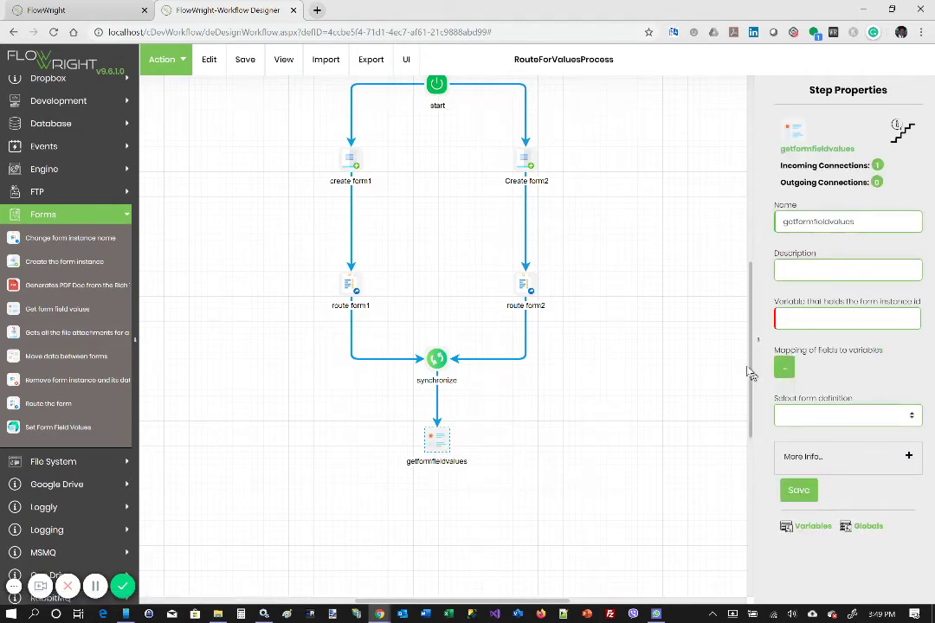
pyautogui.scroll(-2, 693, 327)
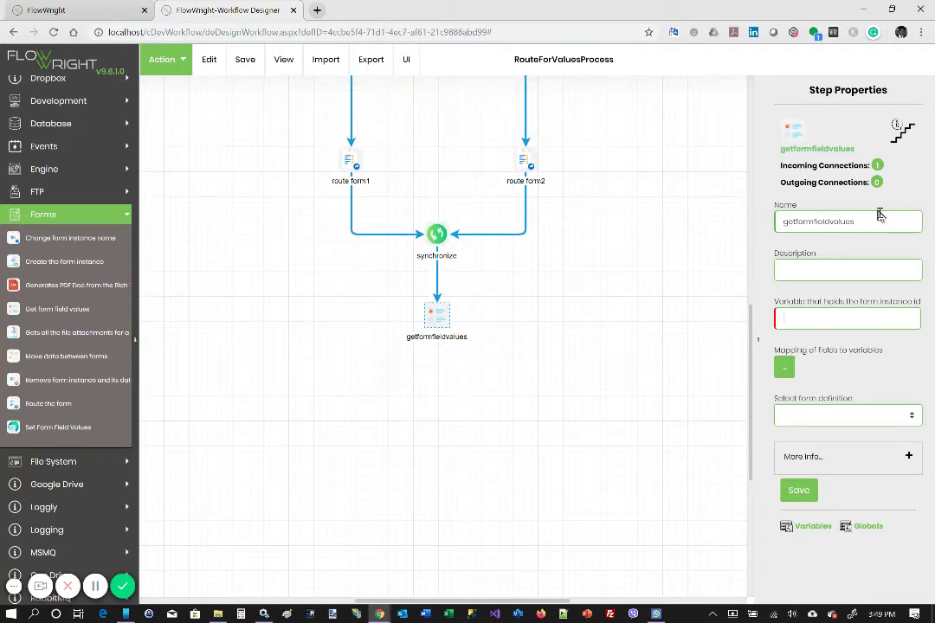
pyautogui.moveTo(879, 216); pyautogui.dragTo(734, 236)
pyautogui.write('g')
pyautogui.click(812, 320)
pyautogui.write('Variable')
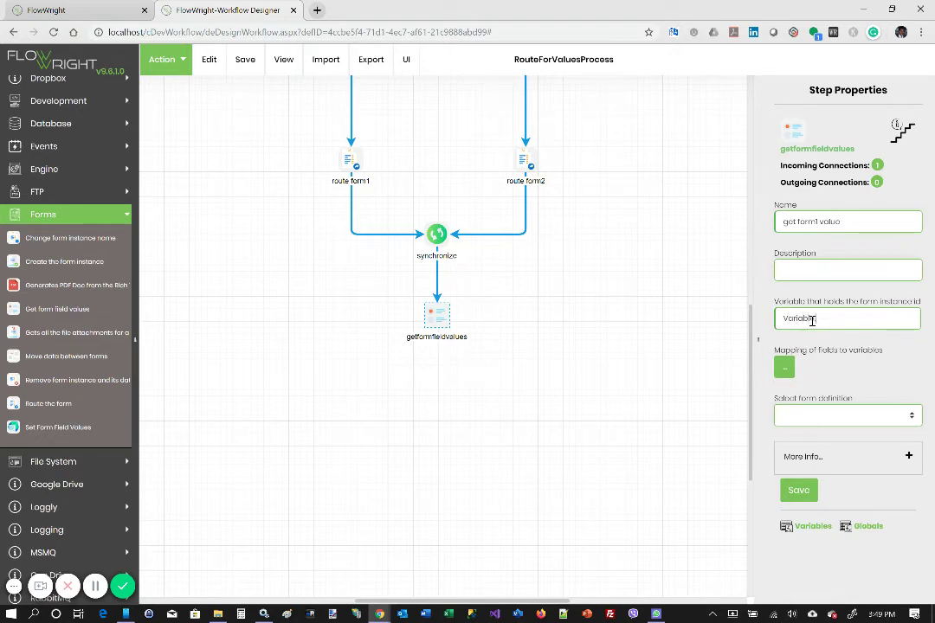
pyautogui.write('.formID')
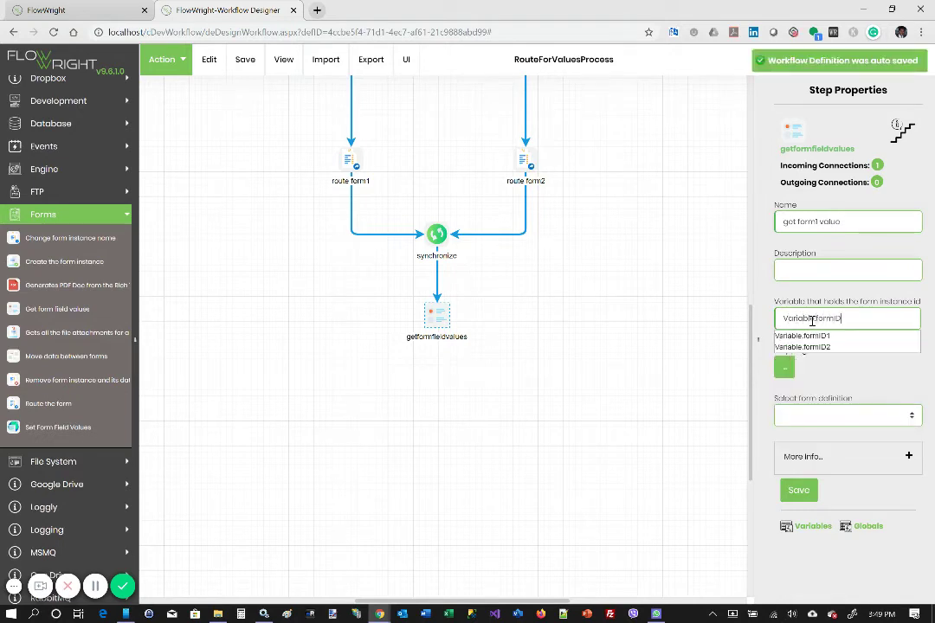
pyautogui.write('1')
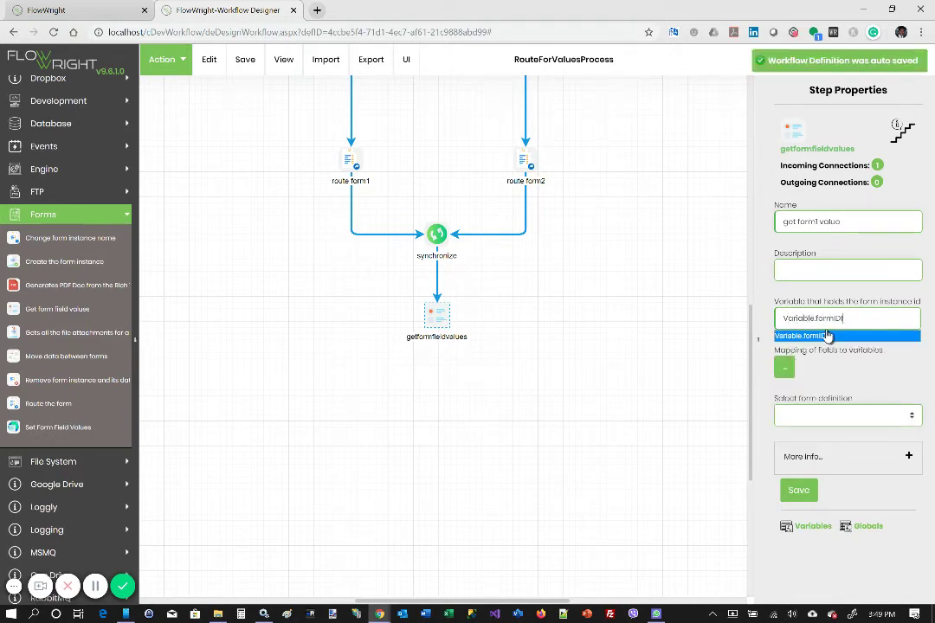
pyautogui.click(839, 413)
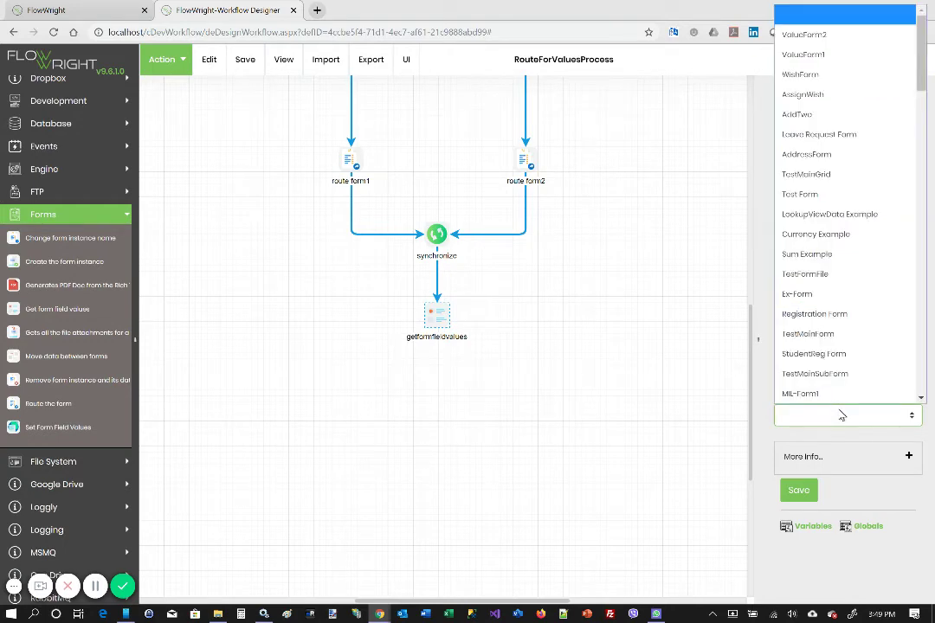
pyautogui.click(832, 55)
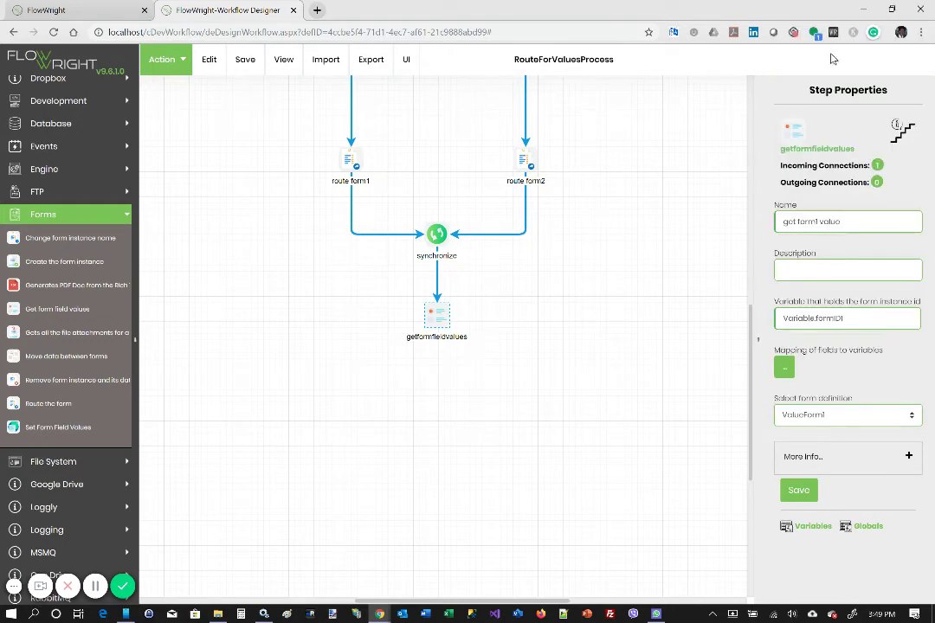
# Map the form field txtVal1 to Variable.value1 for the get form1 value step, and save the mapping and step properties
pyautogui.click(785, 371)
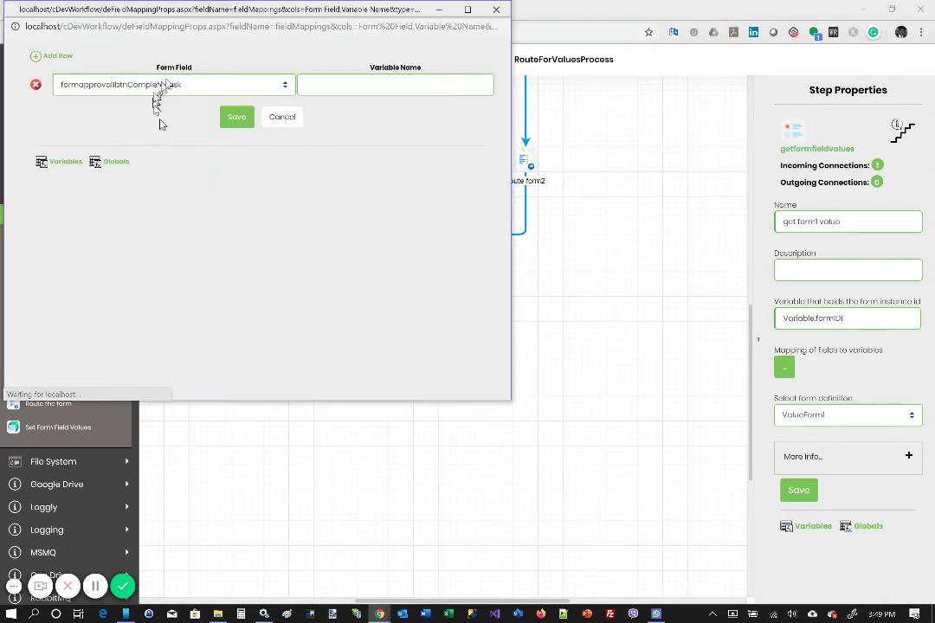
pyautogui.click(223, 83)
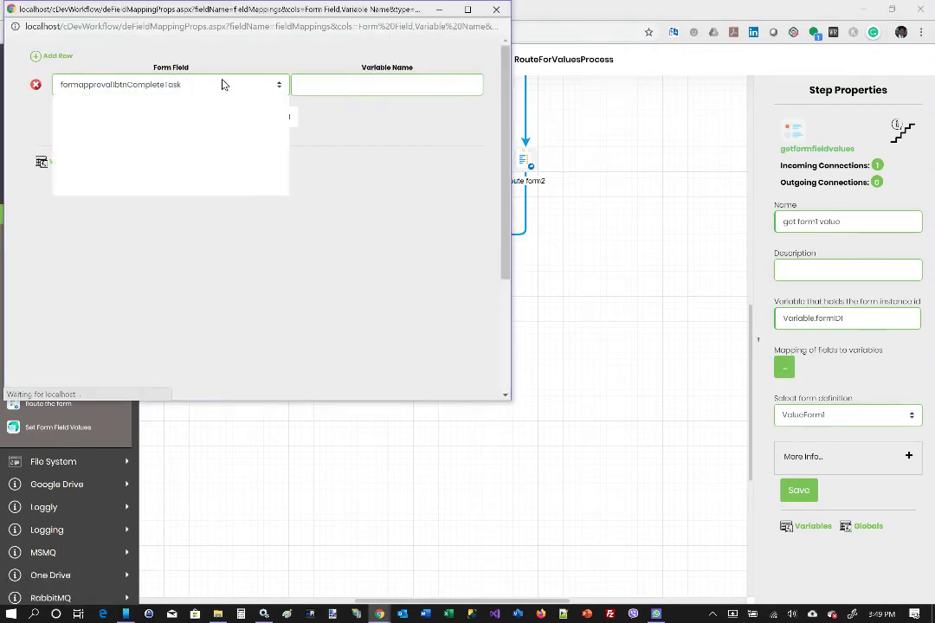
pyautogui.click(73, 184)
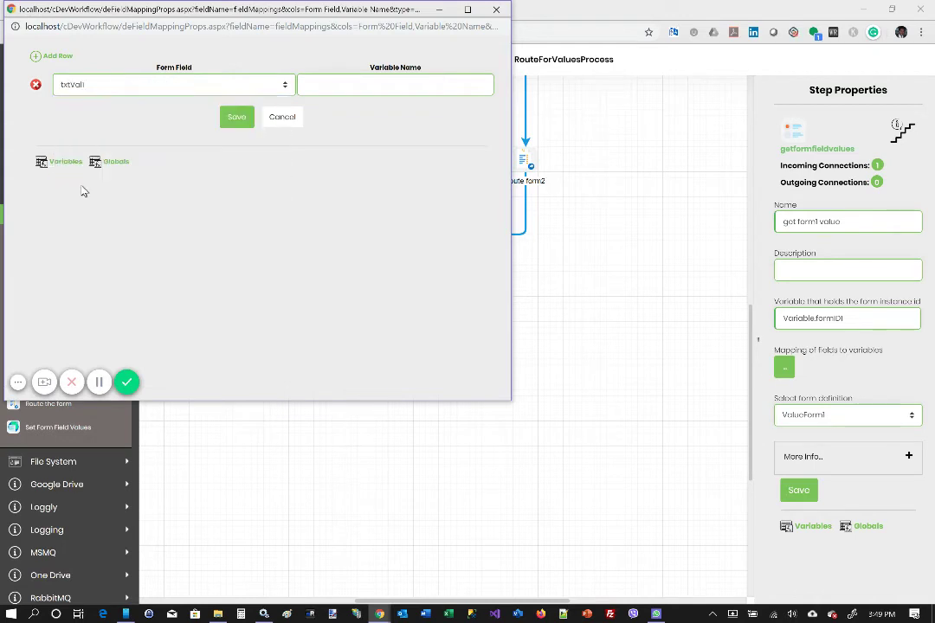
pyautogui.click(343, 84)
pyautogui.write('Variable.va')
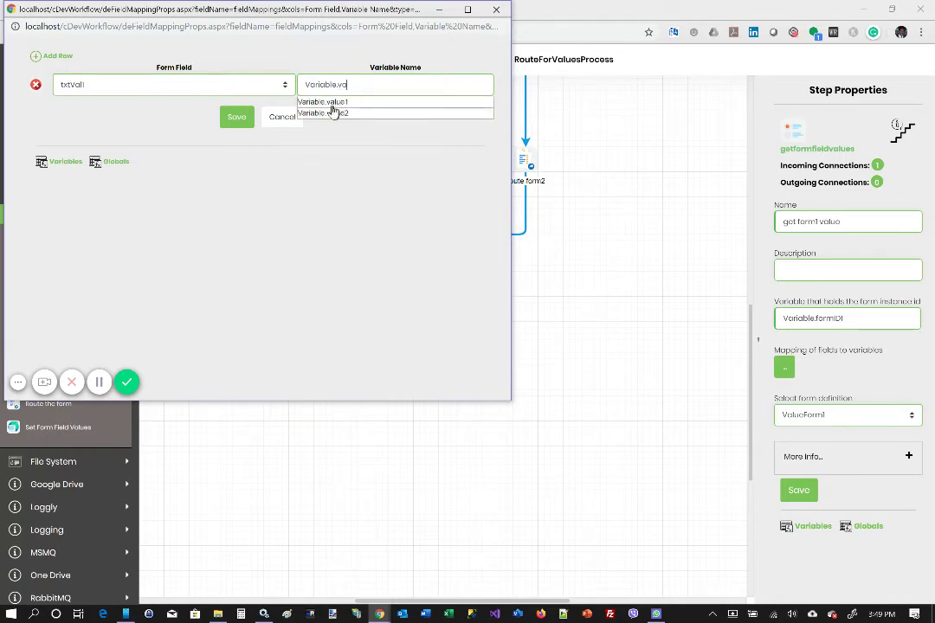
pyautogui.click(334, 104)
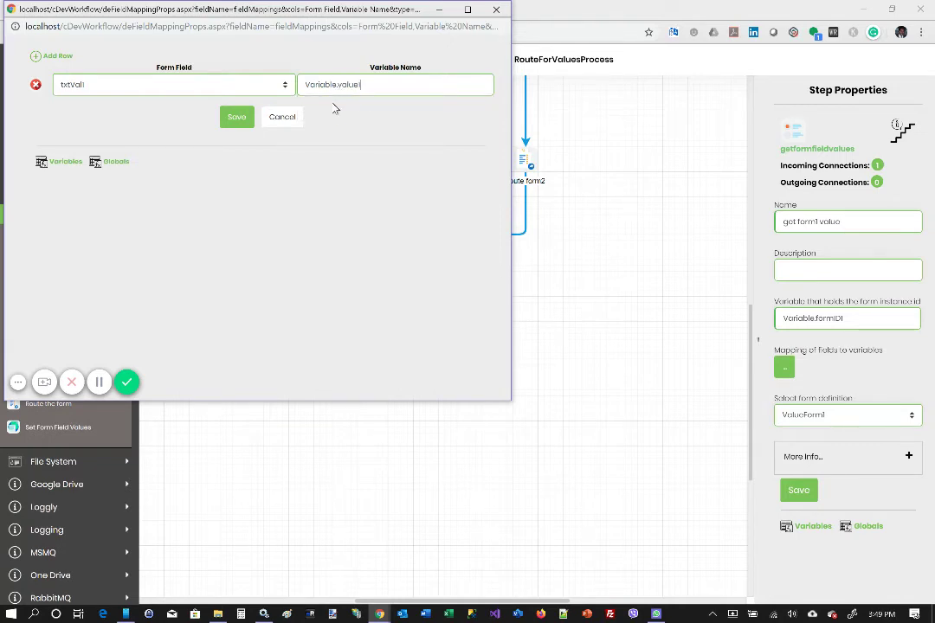
pyautogui.click(236, 117)
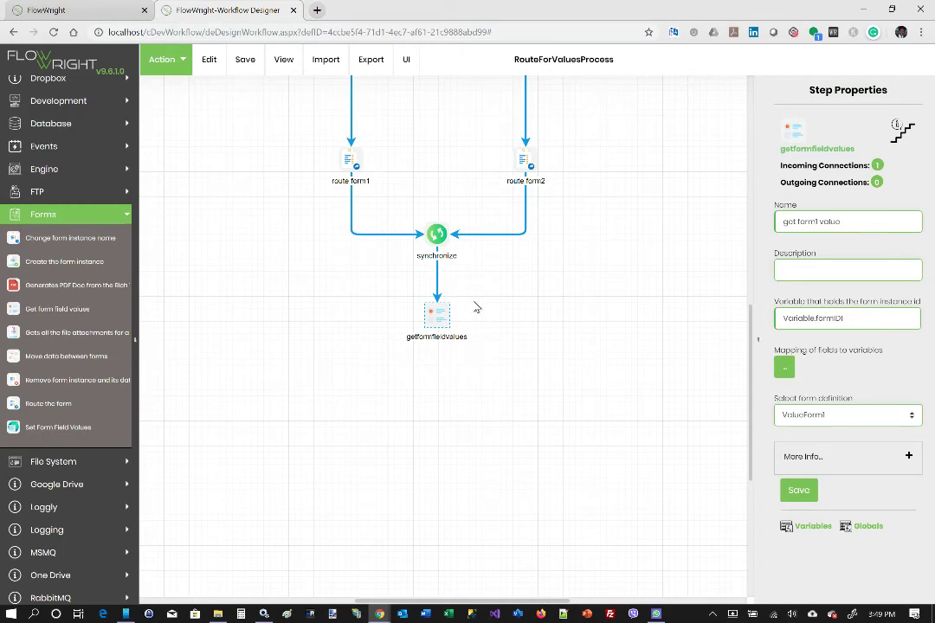
pyautogui.click(794, 490)
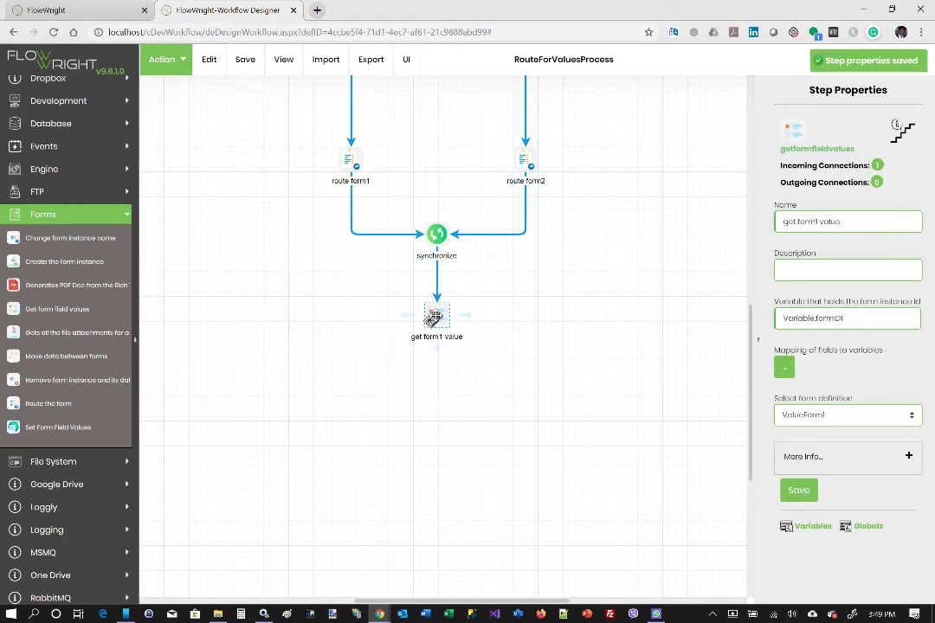
# Duplicate the get form1 value step, place the copy directly below the original and connect the original to it
pyautogui.rightClick(437, 313)
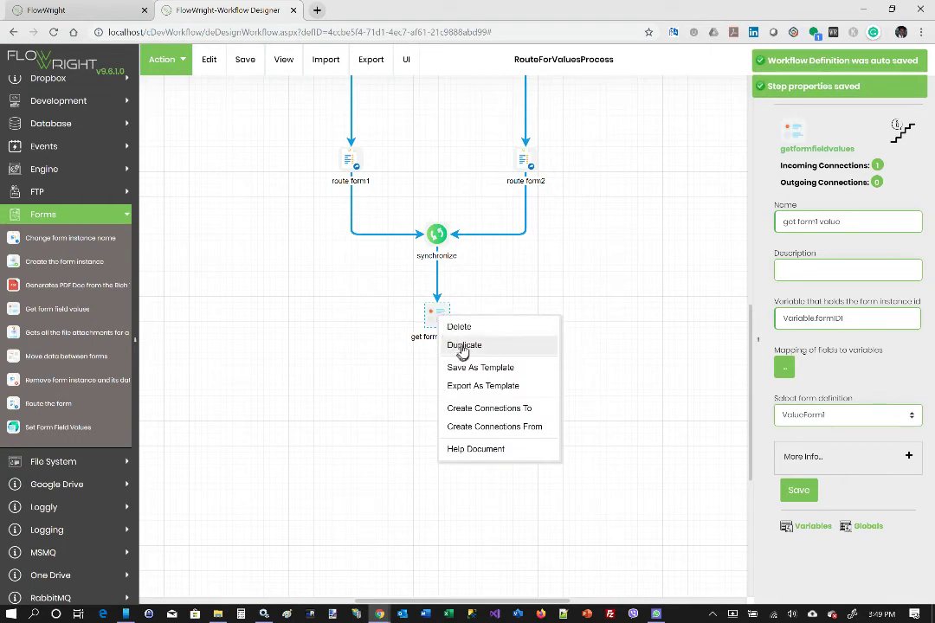
pyautogui.click(463, 345)
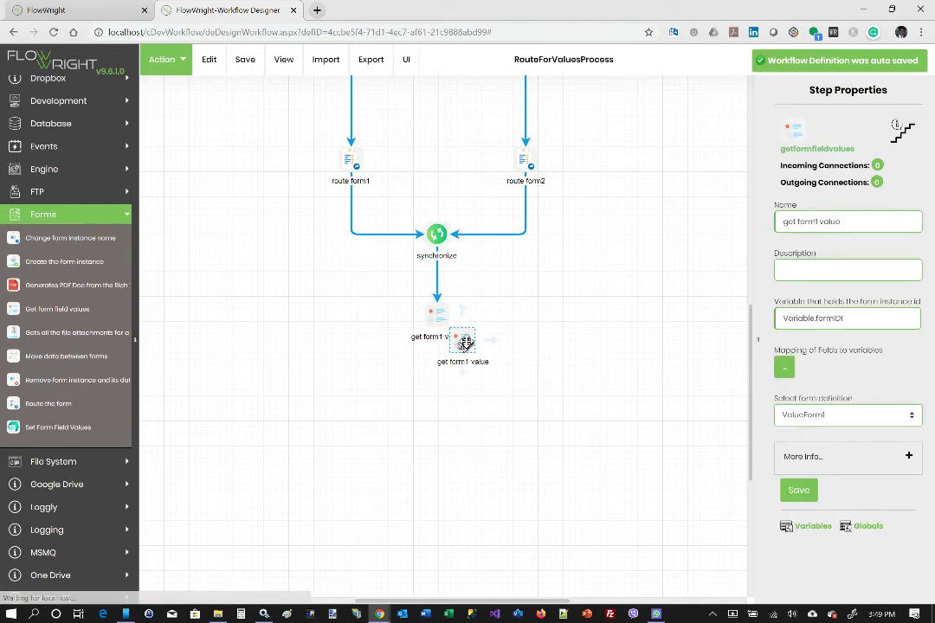
pyautogui.moveTo(450, 378); pyautogui.dragTo(439, 414)
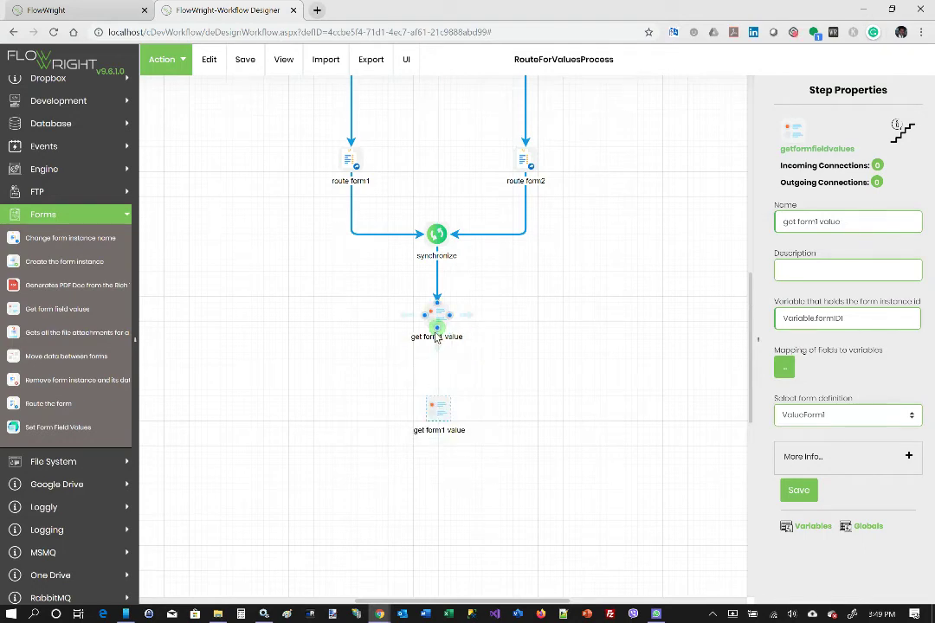
pyautogui.moveTo(438, 316); pyautogui.dragTo(438, 398)
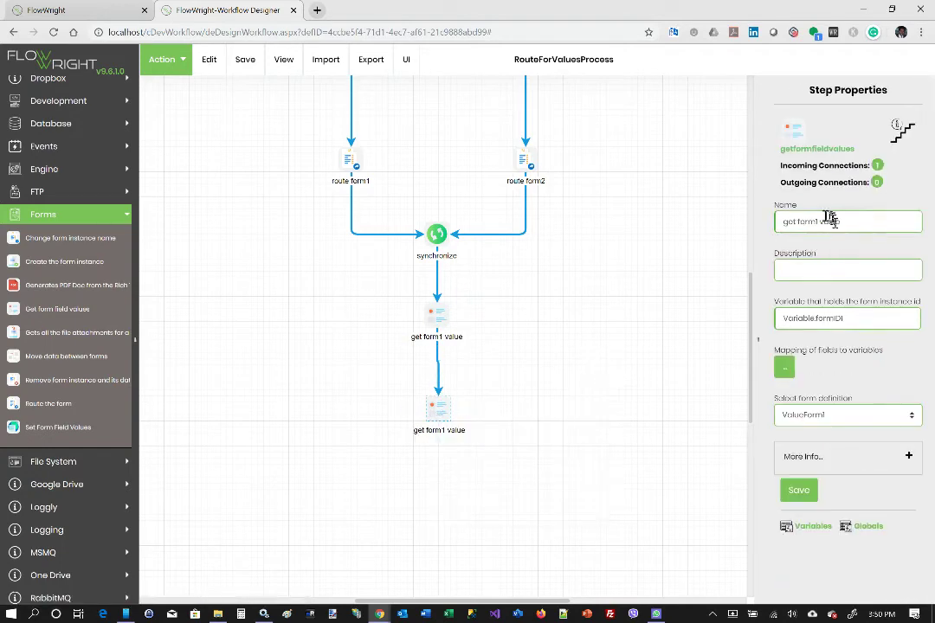
# Name the duplicated step get form2 value, with Variable.formID2 as its form instance ID variable and ValueForm2 as its form definition
pyautogui.click(810, 222)
pyautogui.click(856, 318)
pyautogui.click(855, 317)
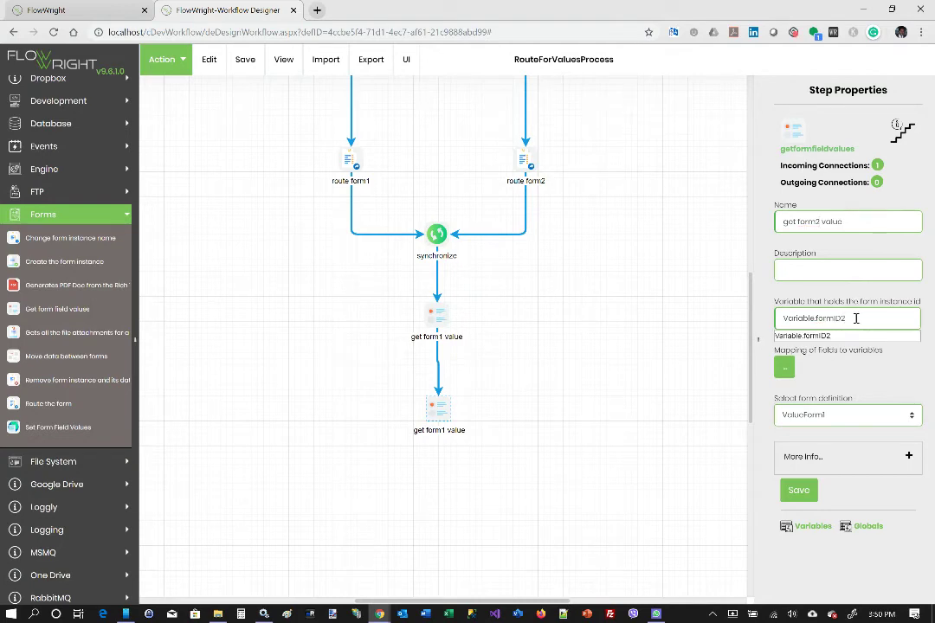
pyautogui.click(870, 418)
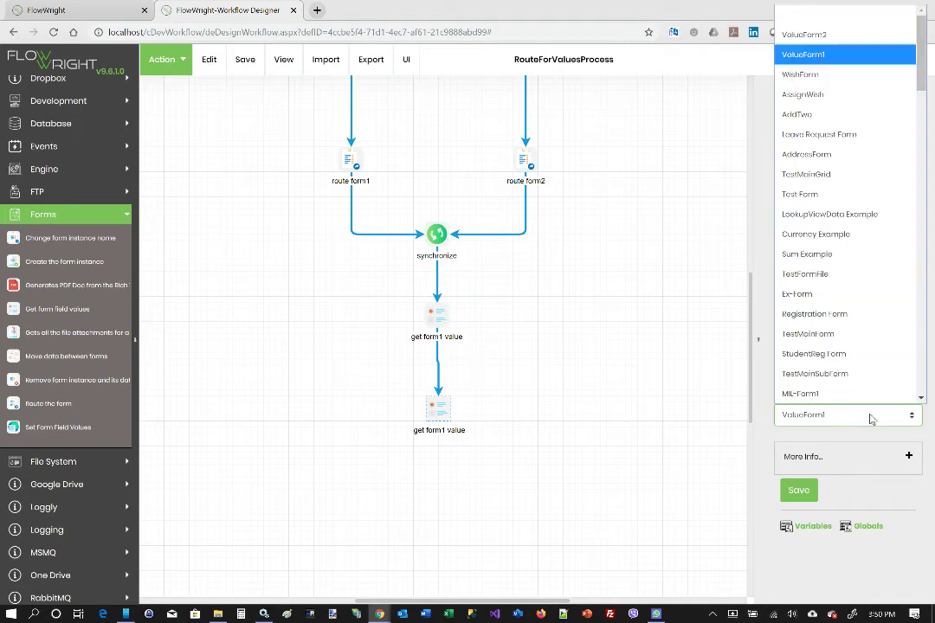
pyautogui.click(851, 35)
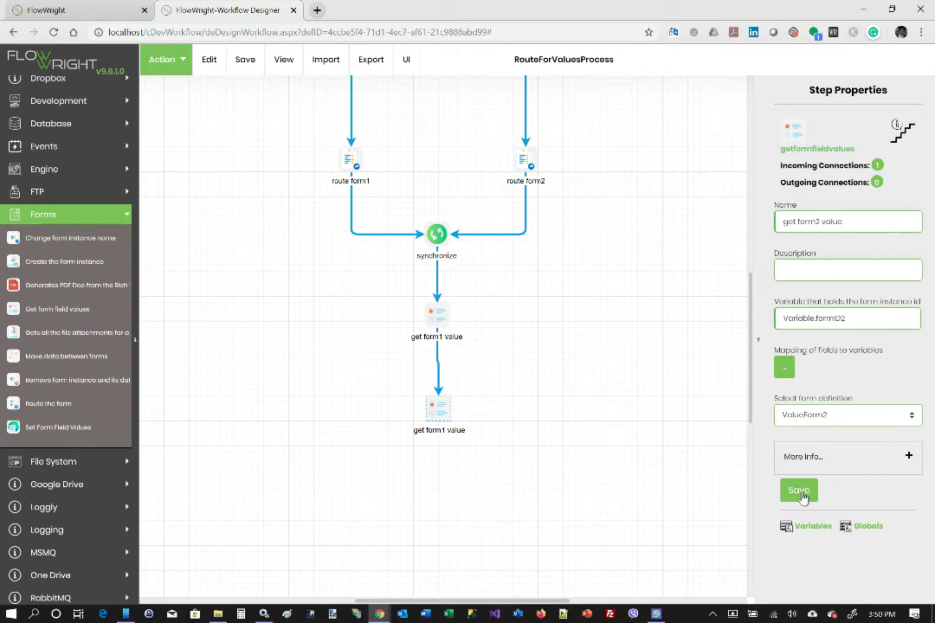
# Map the form field txtVal2 to Variable.value2 for the get form2 value step, and save the mapping and step properties
pyautogui.click(785, 368)
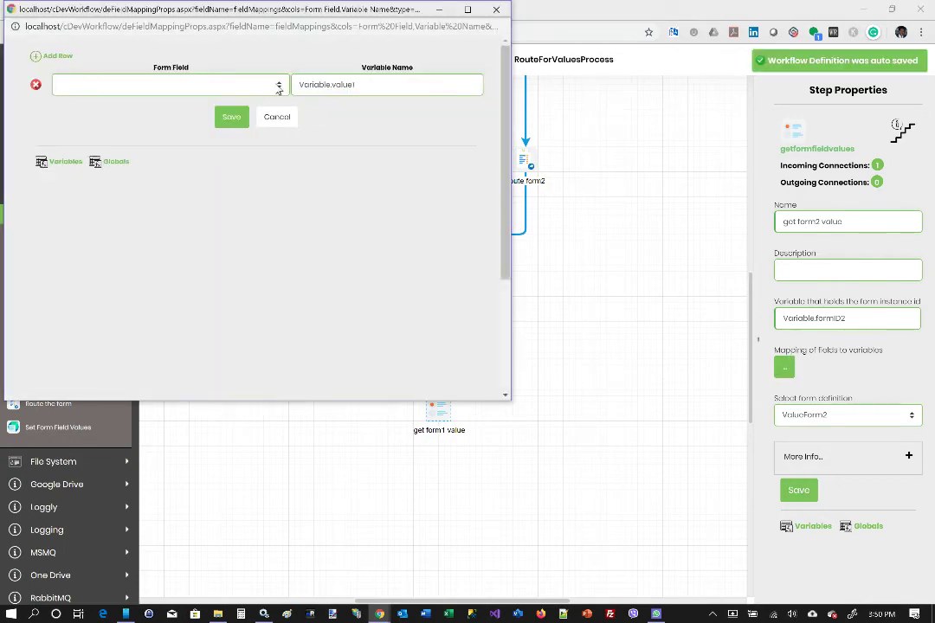
pyautogui.click(279, 87)
pyautogui.click(104, 185)
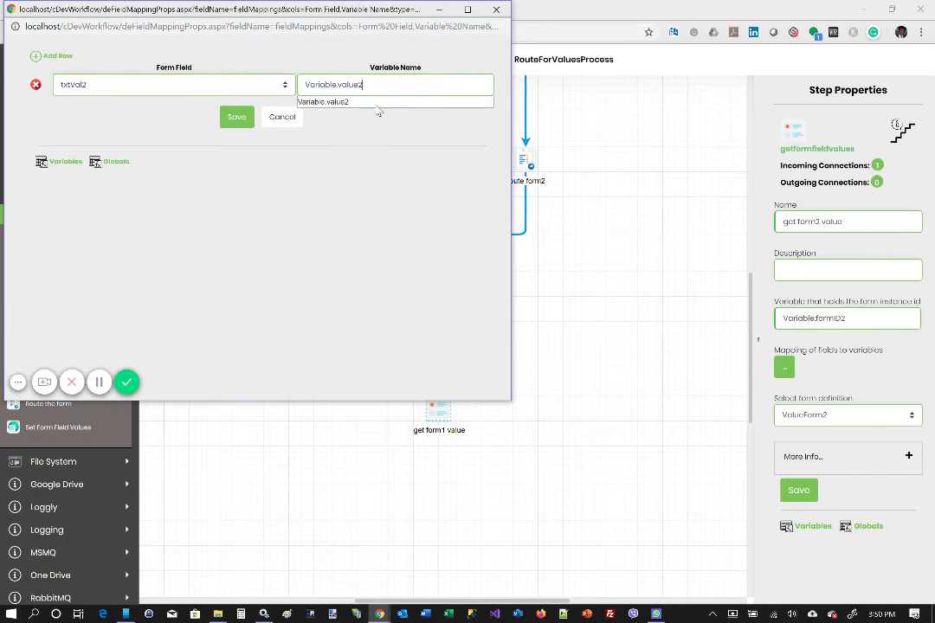
pyautogui.click(237, 117)
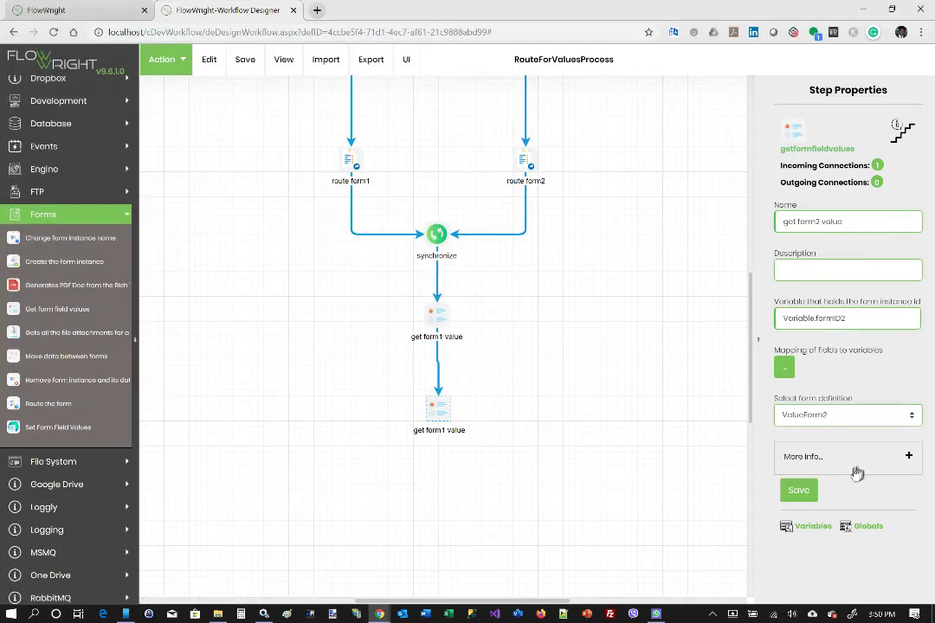
pyautogui.click(799, 491)
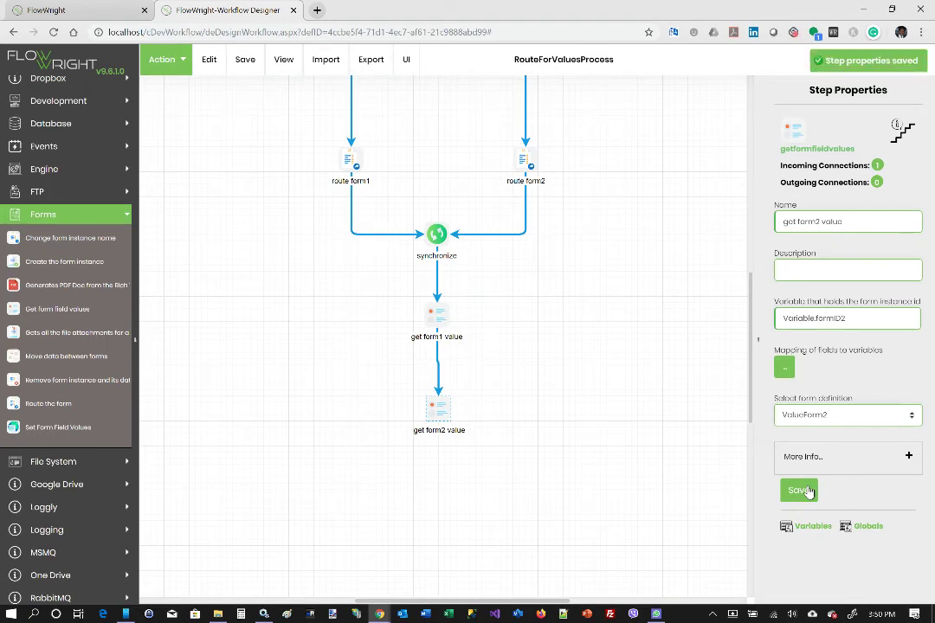
# Find the C# expression evaluation step by searching for eval, place it directly below get form2 value, and connect get form2 value to it
pyautogui.moveTo(435, 411)
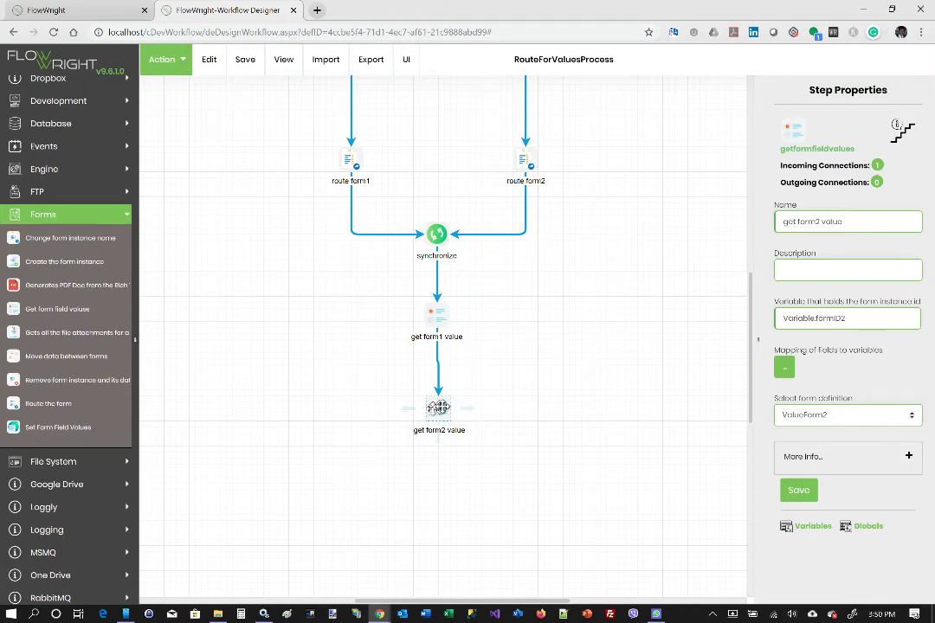
pyautogui.scroll(-3, 496, 350)
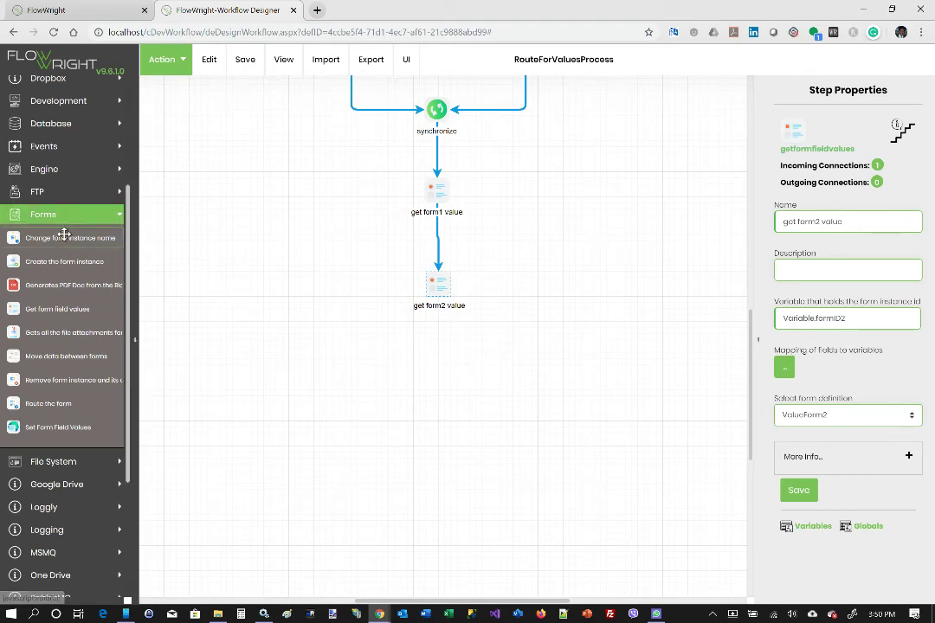
pyautogui.scroll(5, 83, 178)
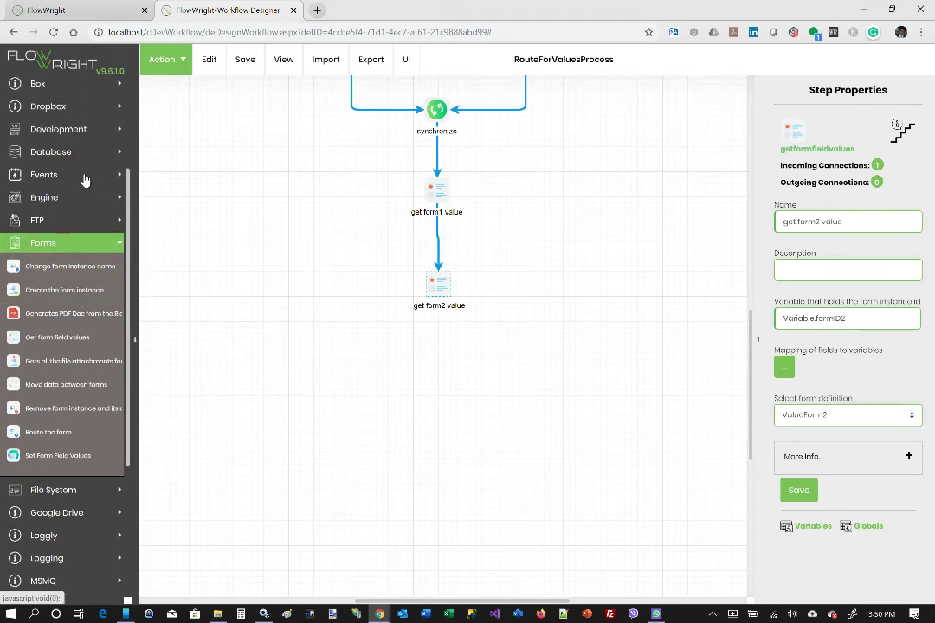
pyautogui.moveTo(34, 86); pyautogui.dragTo(3, 87)
pyautogui.write('eval')
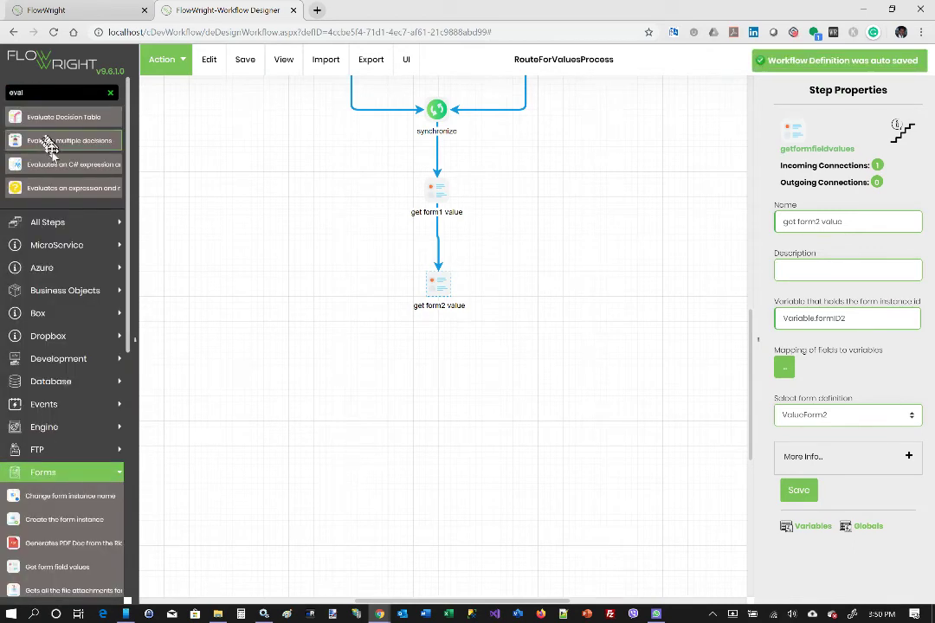
pyautogui.moveTo(46, 161); pyautogui.dragTo(438, 385)
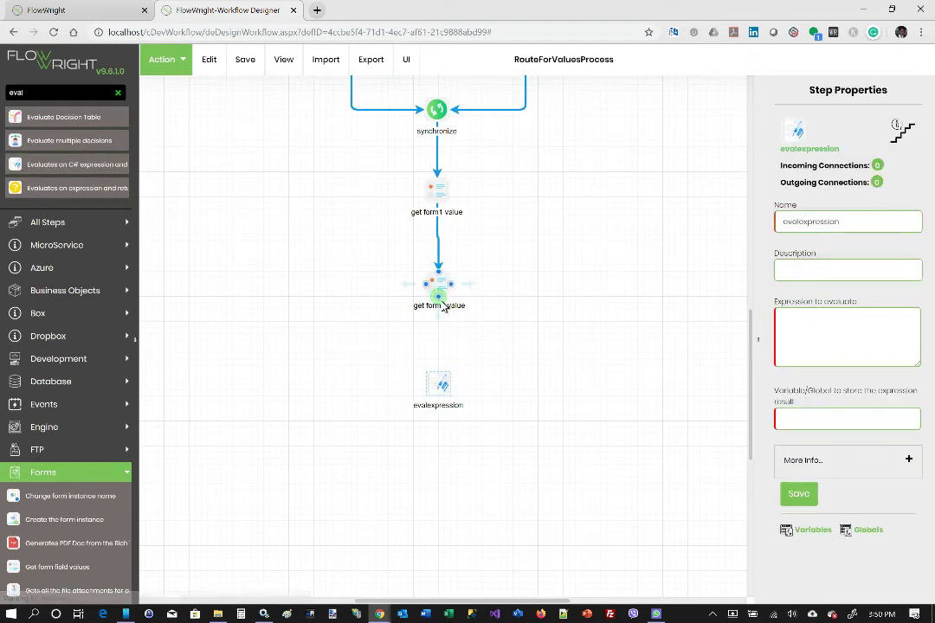
pyautogui.moveTo(439, 299); pyautogui.dragTo(439, 374)
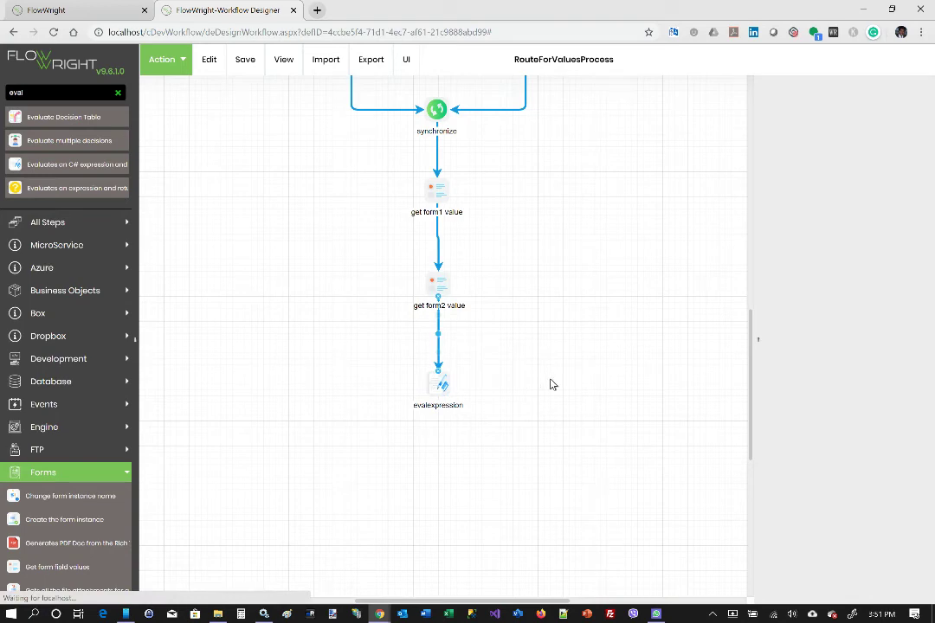
# Name the expression step compute value sum, set its expression to Variable.value1 + Variable.value2, store the result in Variable.sum, and save its properties
pyautogui.click(437, 383)
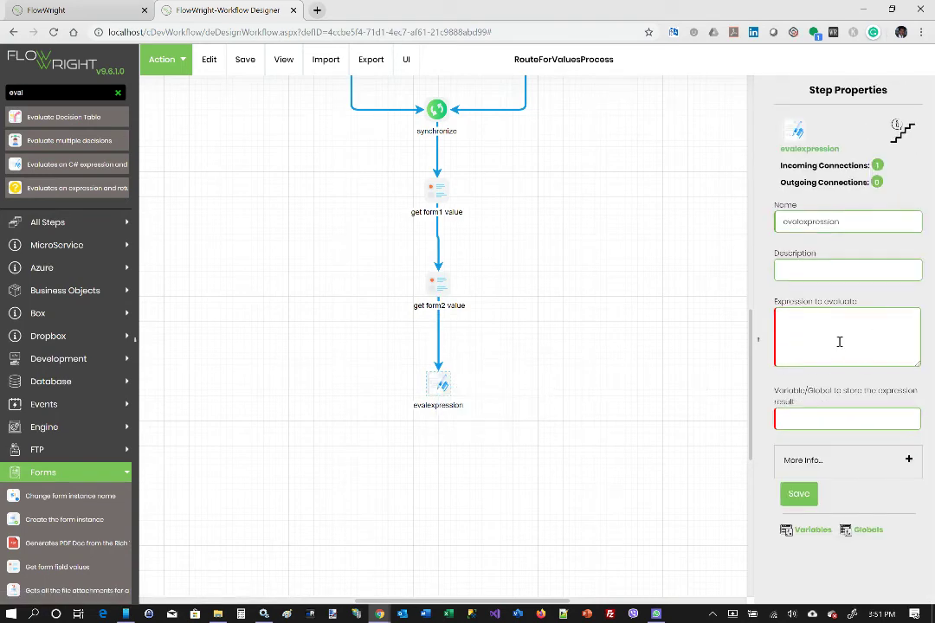
pyautogui.doubleClick(855, 219)
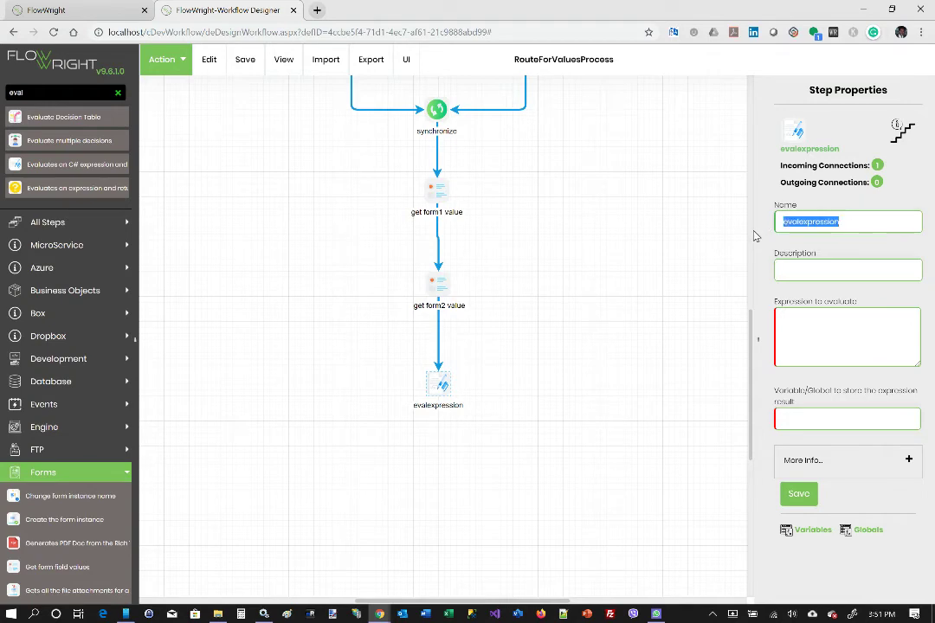
pyautogui.write('compute value sum')
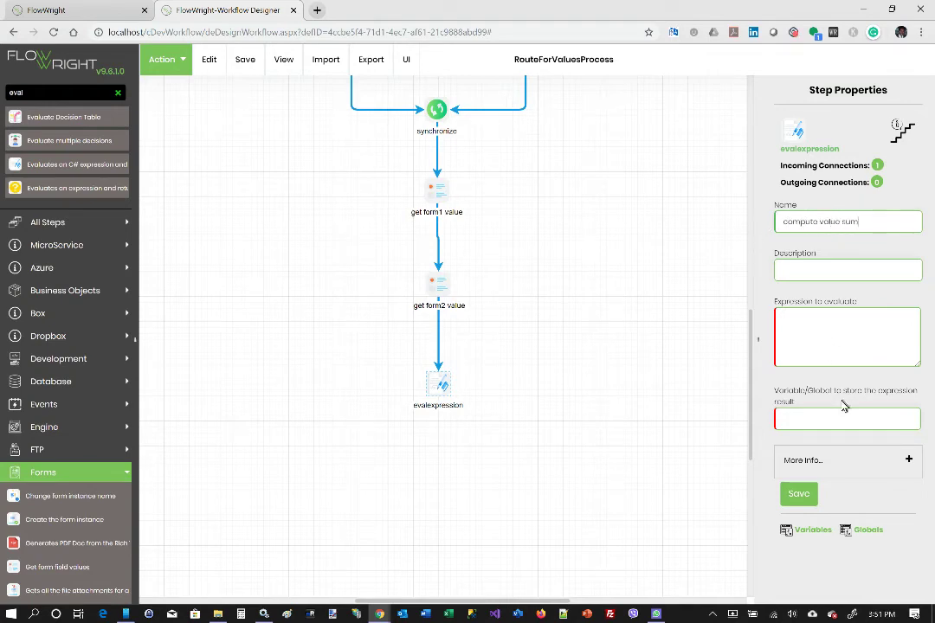
pyautogui.click(803, 330)
pyautogui.write('Variable.va')
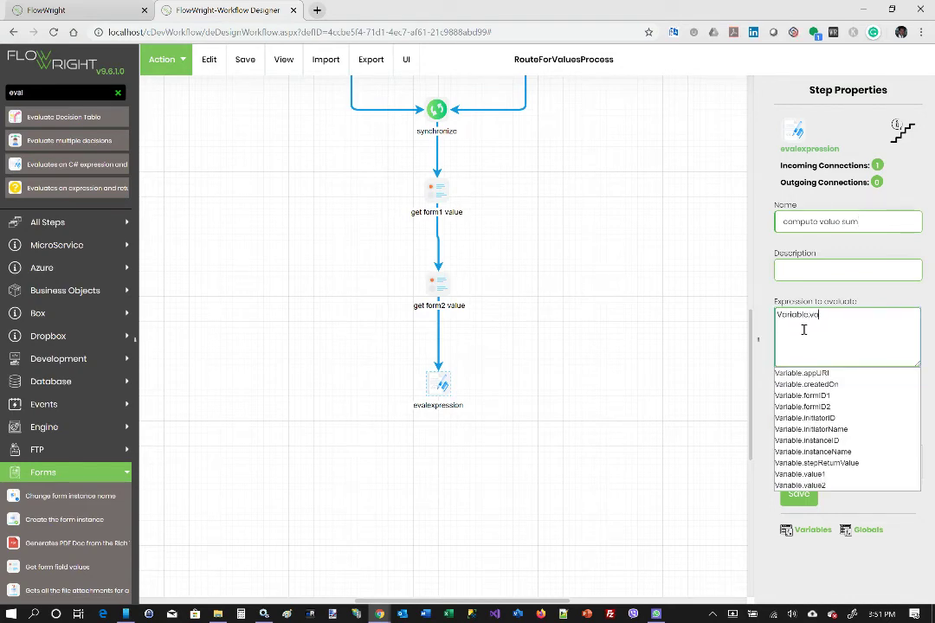
pyautogui.write('lue1')
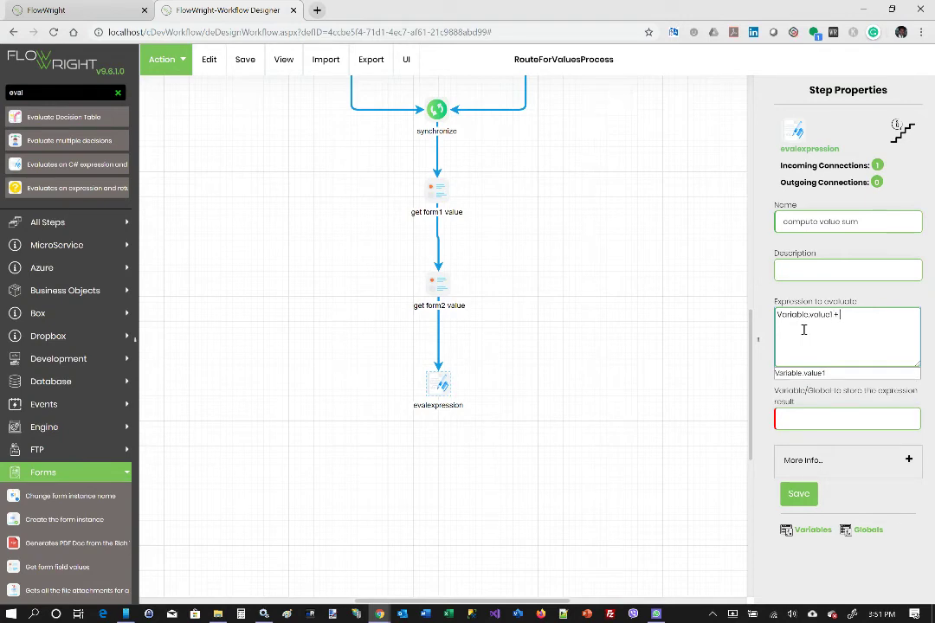
pyautogui.write(' + Variable')
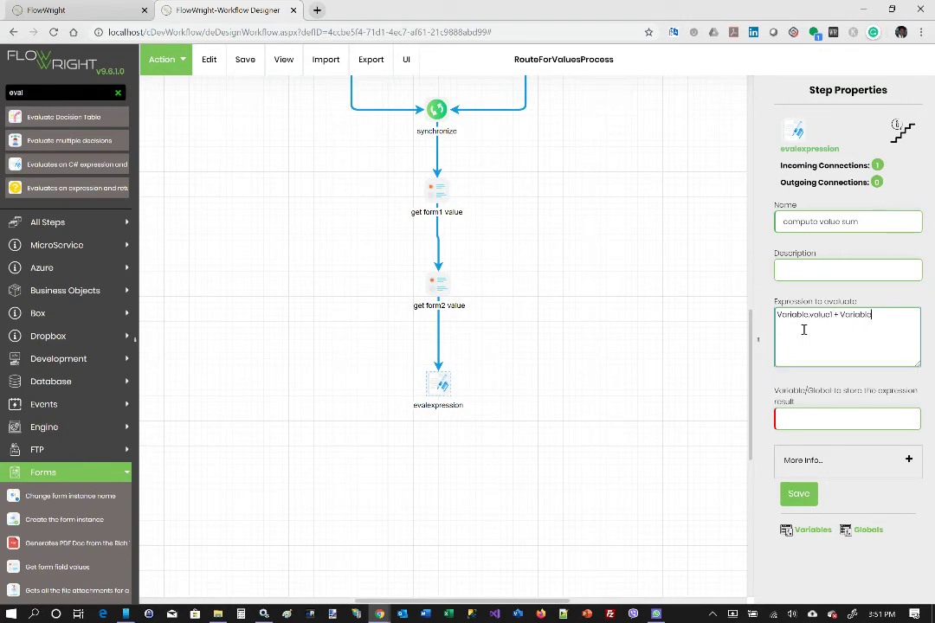
pyautogui.write('.value2')
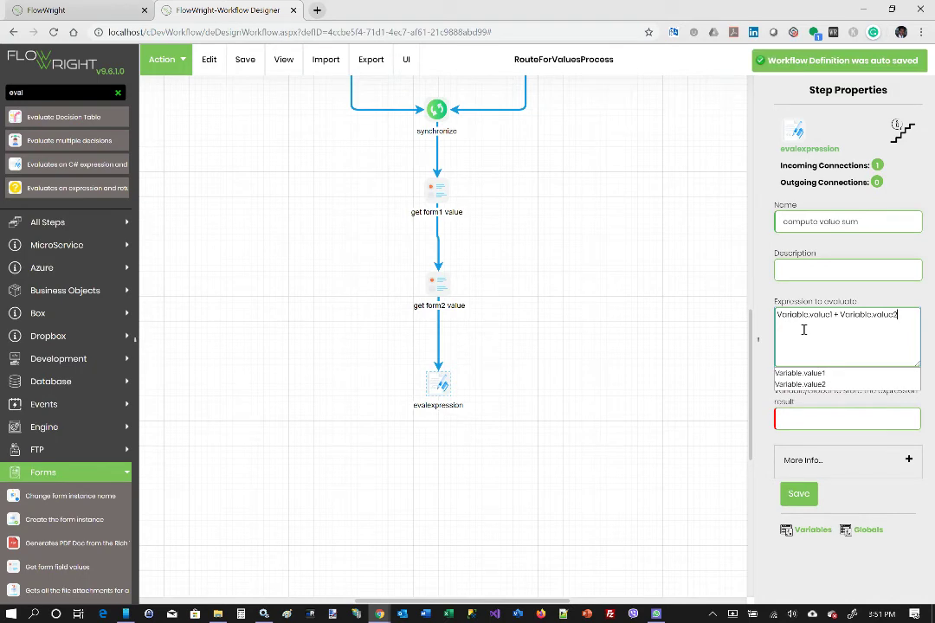
pyautogui.click(807, 418)
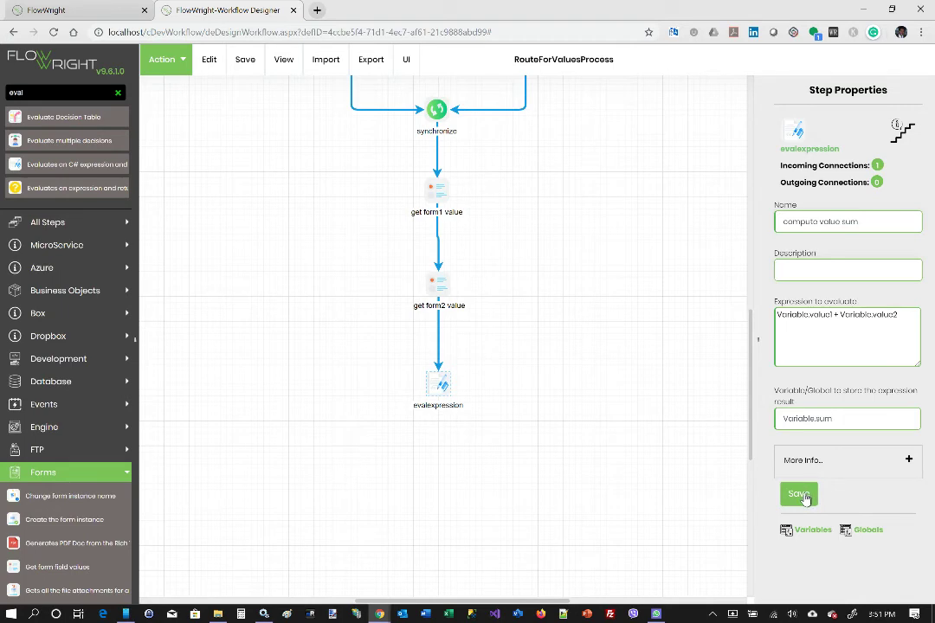
pyautogui.click(800, 494)
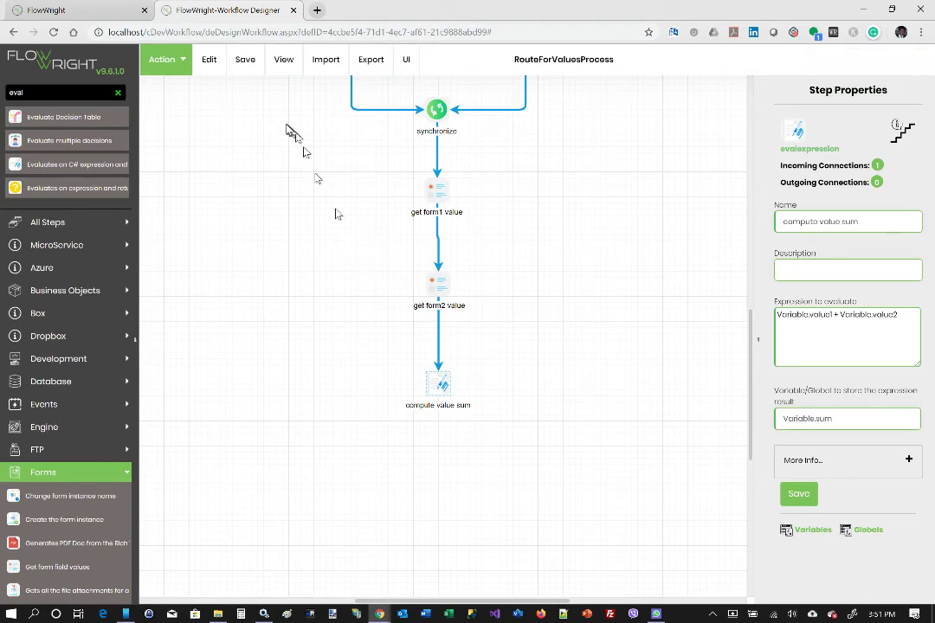
# Save the workflow definition, add the undefined variable sum with data type Number, and save the definition again
pyautogui.click(247, 61)
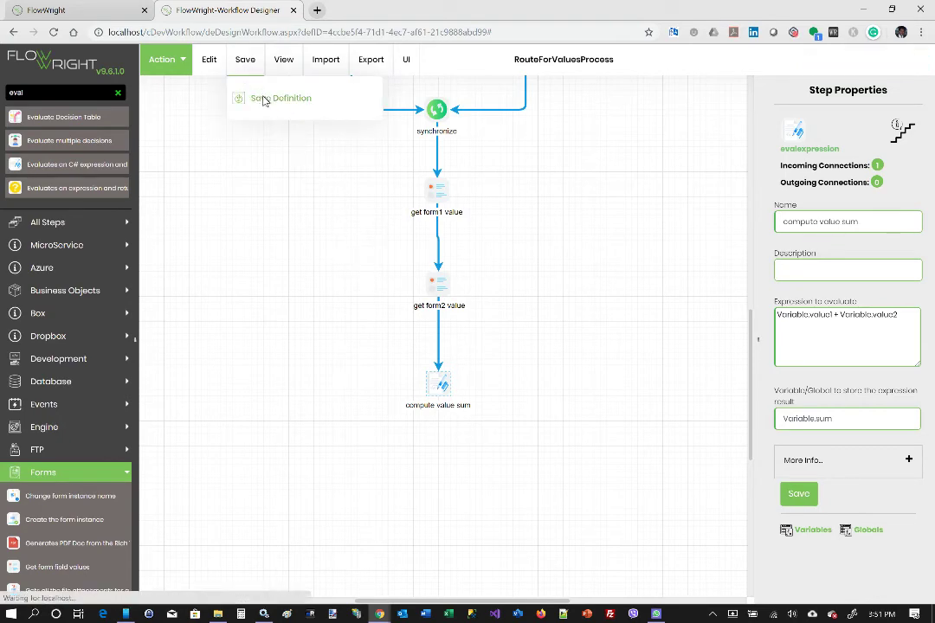
pyautogui.click(264, 98)
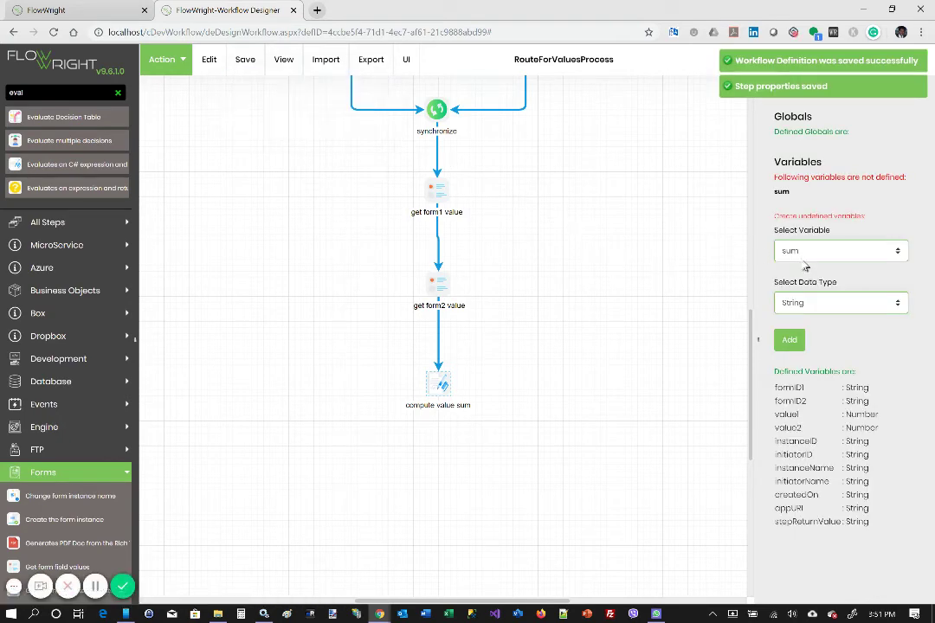
pyautogui.click(833, 309)
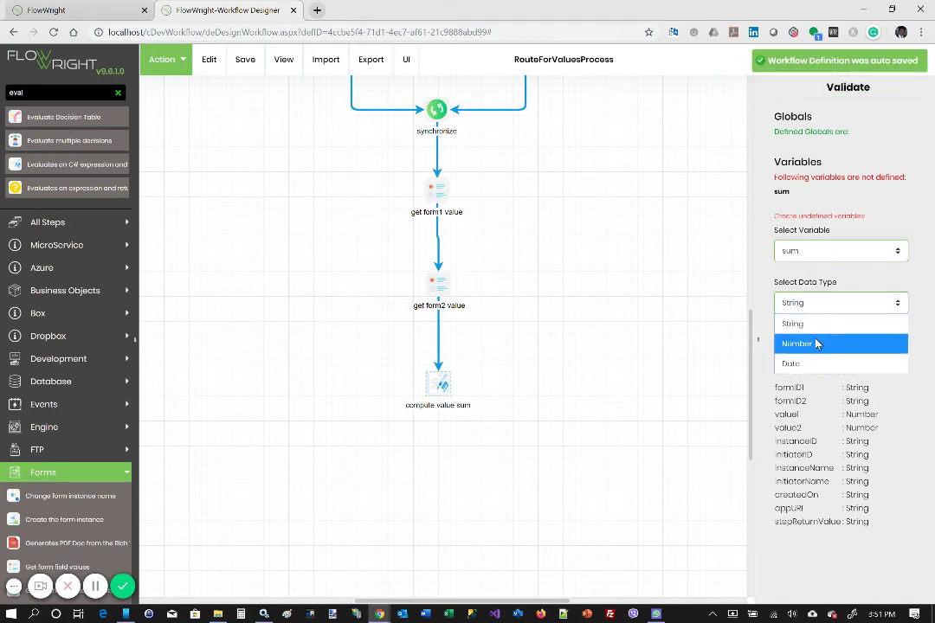
pyautogui.click(815, 344)
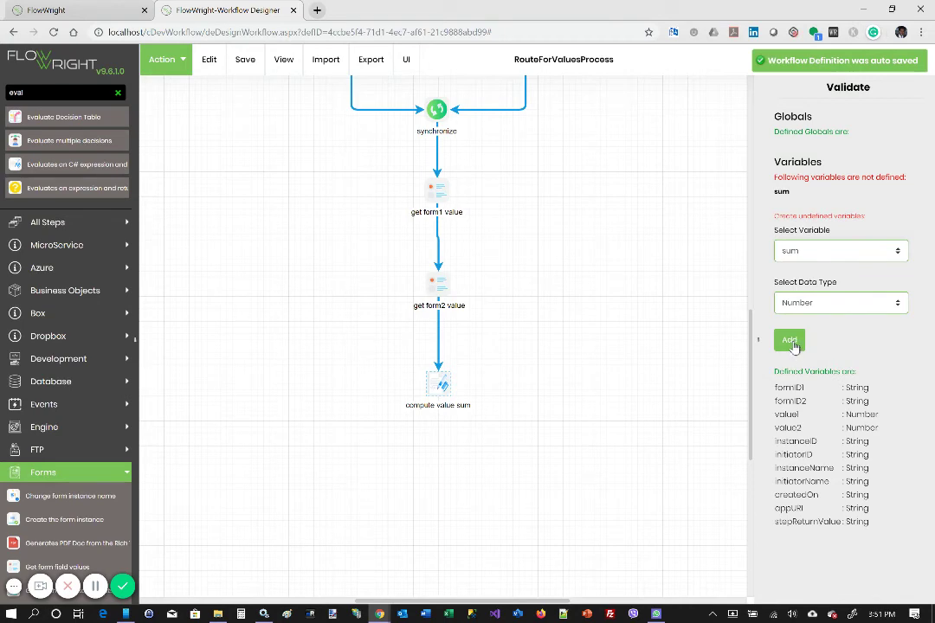
pyautogui.click(791, 342)
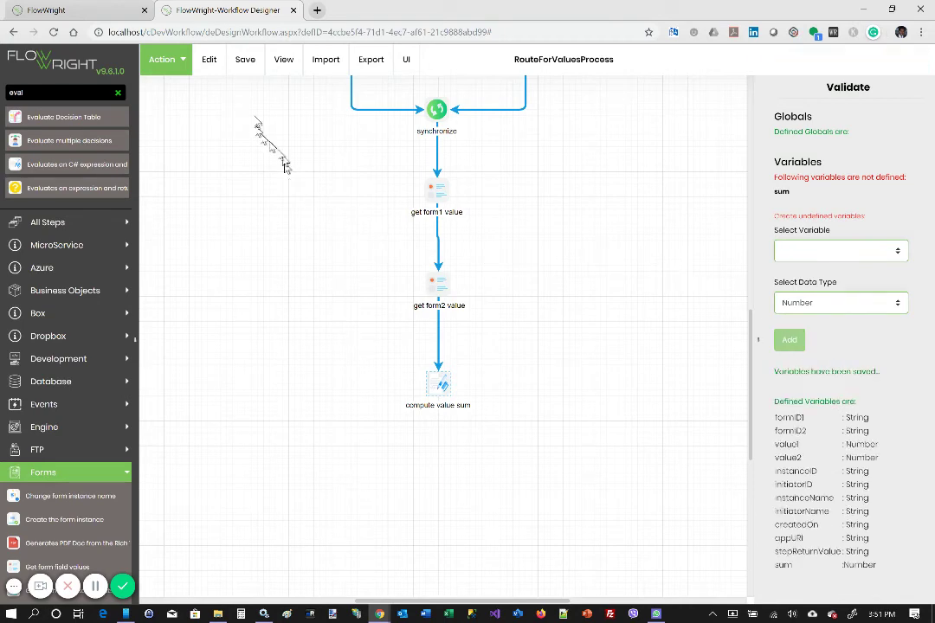
pyautogui.click(246, 65)
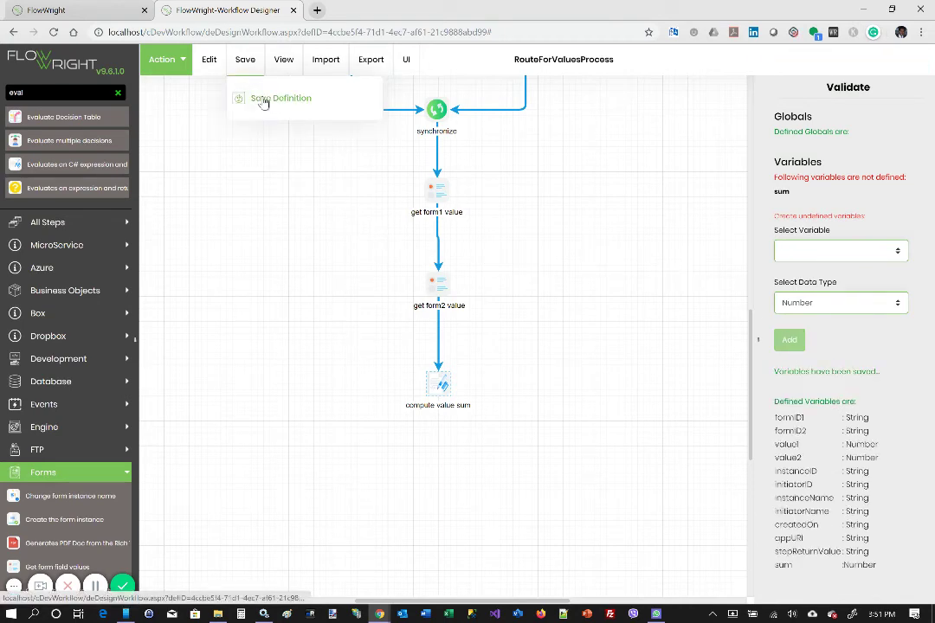
pyautogui.click(263, 103)
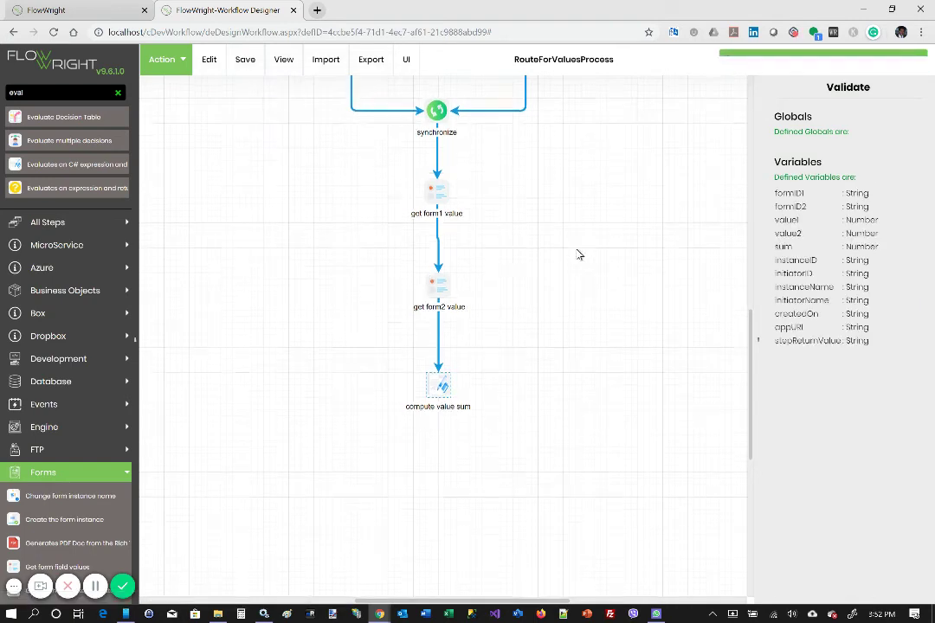
# Create and execute an instance of RouteForValuesProcess with a generated instance name, and close the workflow designer
pyautogui.scroll(2, 580, 255)
pyautogui.scroll(2, 580, 255)
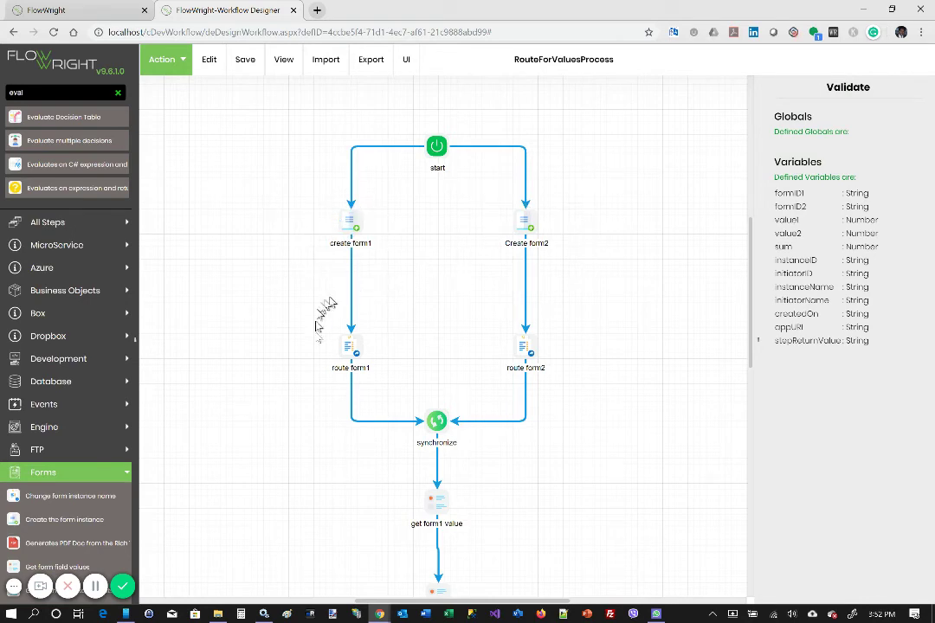
pyautogui.scroll(-1, 627, 325)
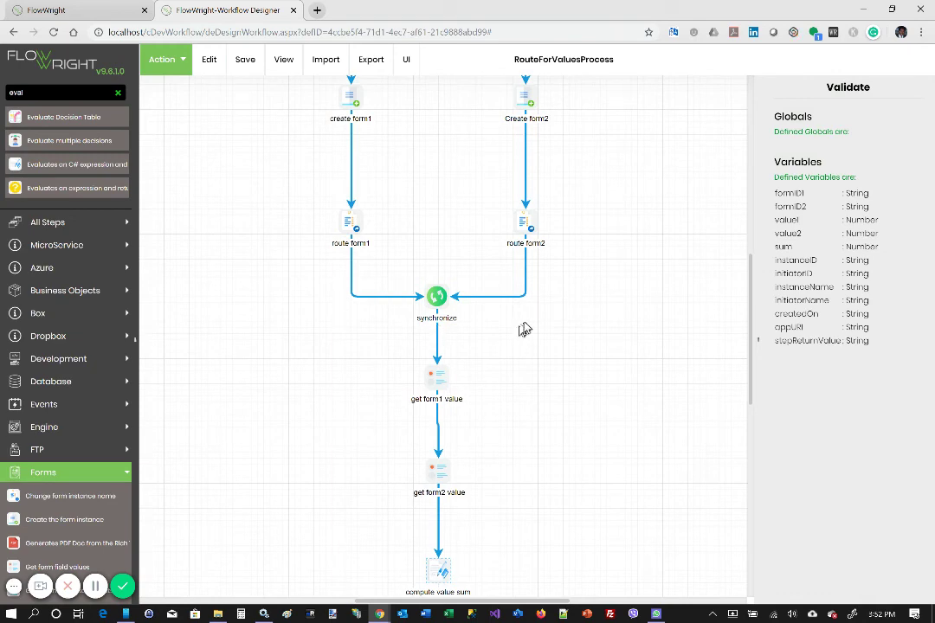
pyautogui.scroll(-1, 546, 333)
pyautogui.scroll(-1, 545, 333)
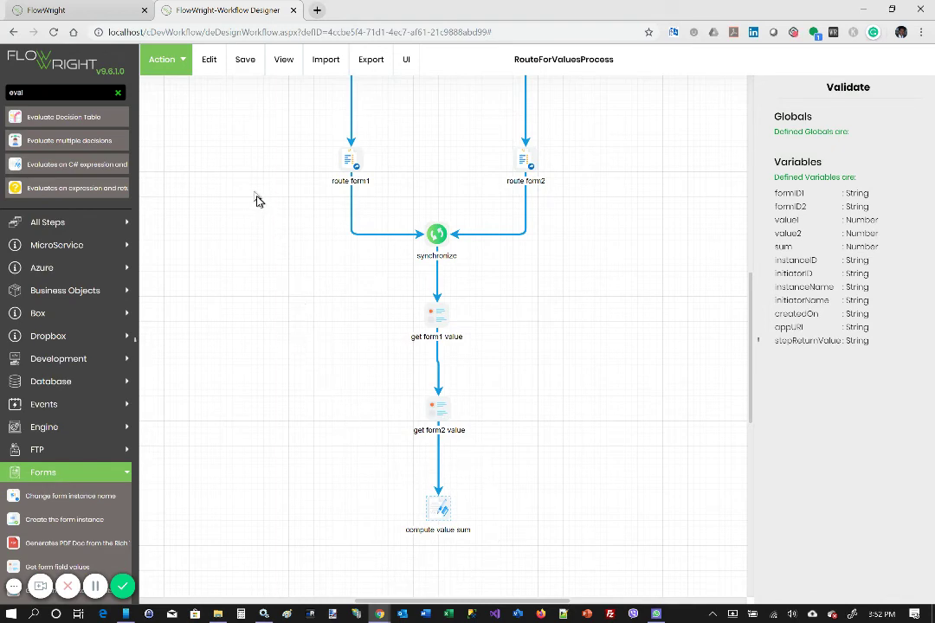
pyautogui.click(177, 75)
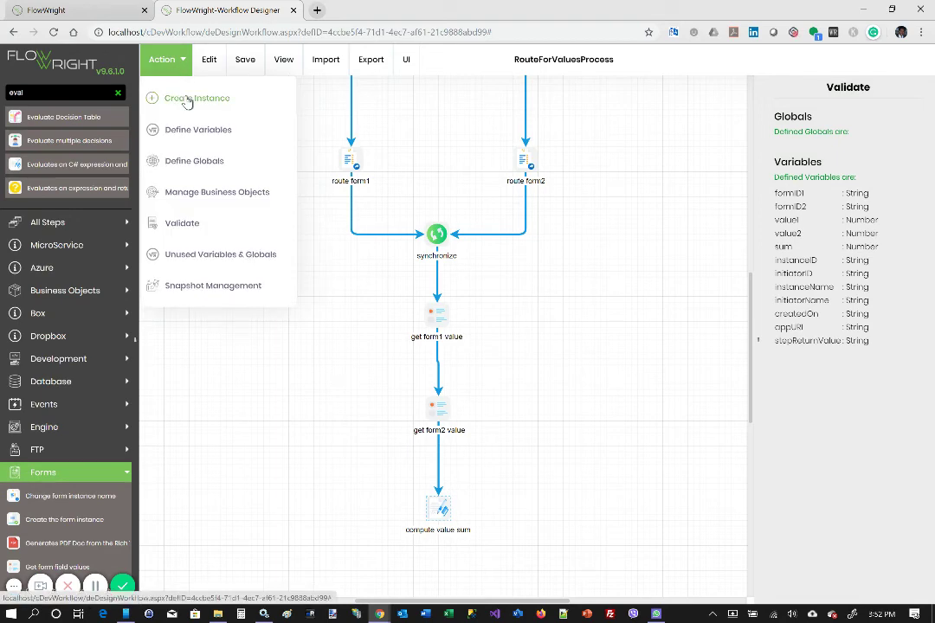
pyautogui.click(187, 100)
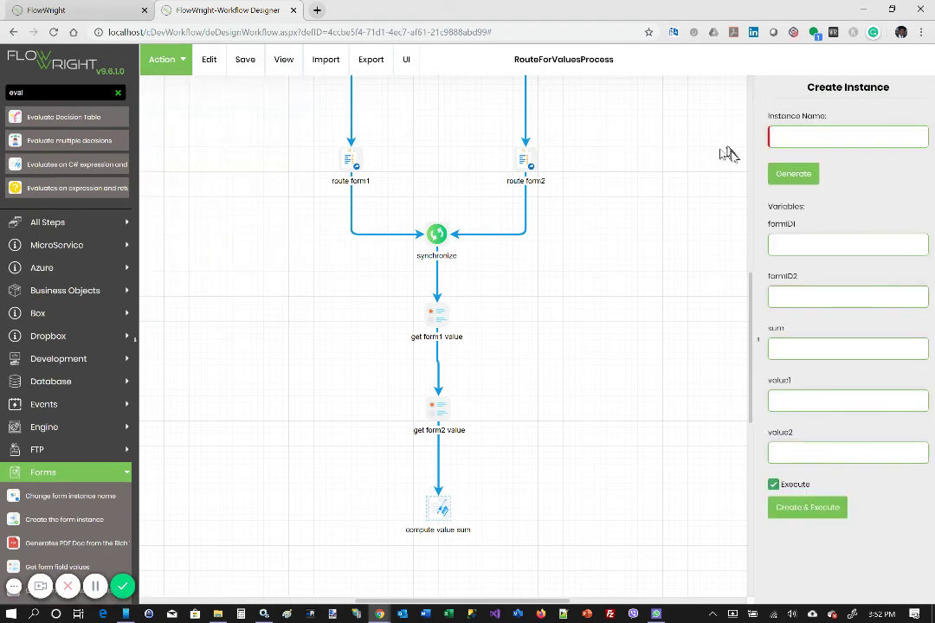
pyautogui.click(800, 180)
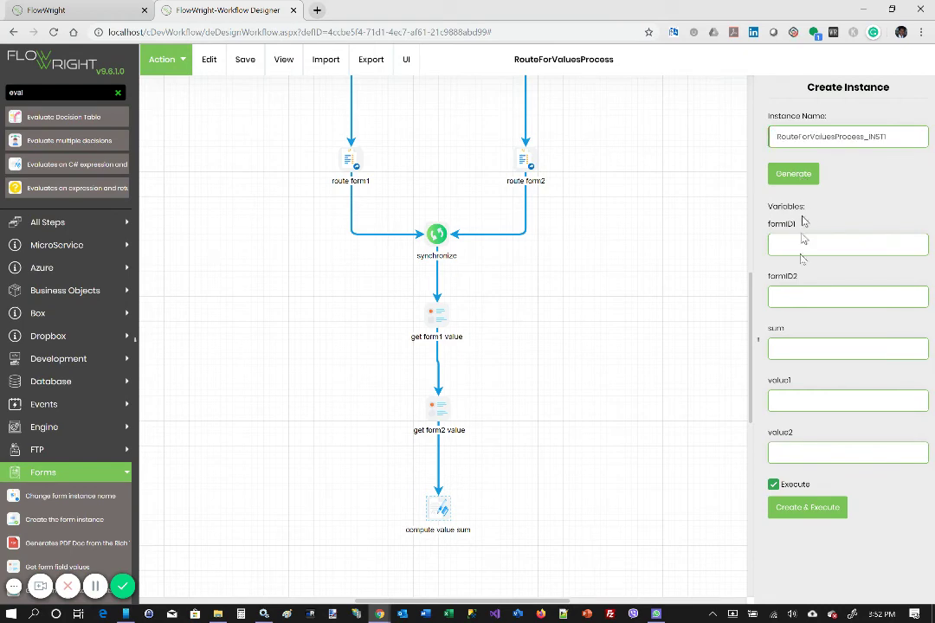
pyautogui.click(819, 514)
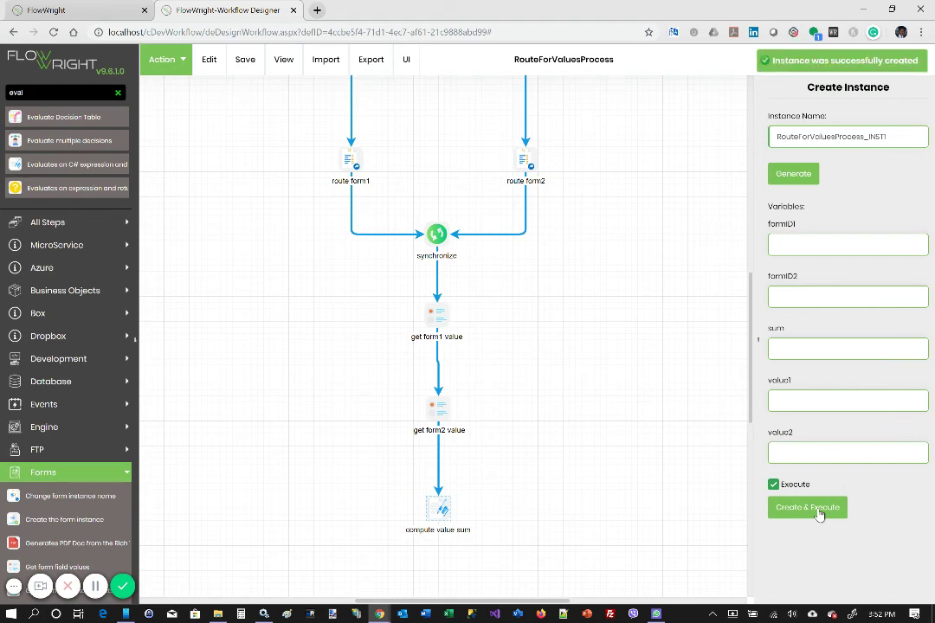
pyautogui.click(295, 10)
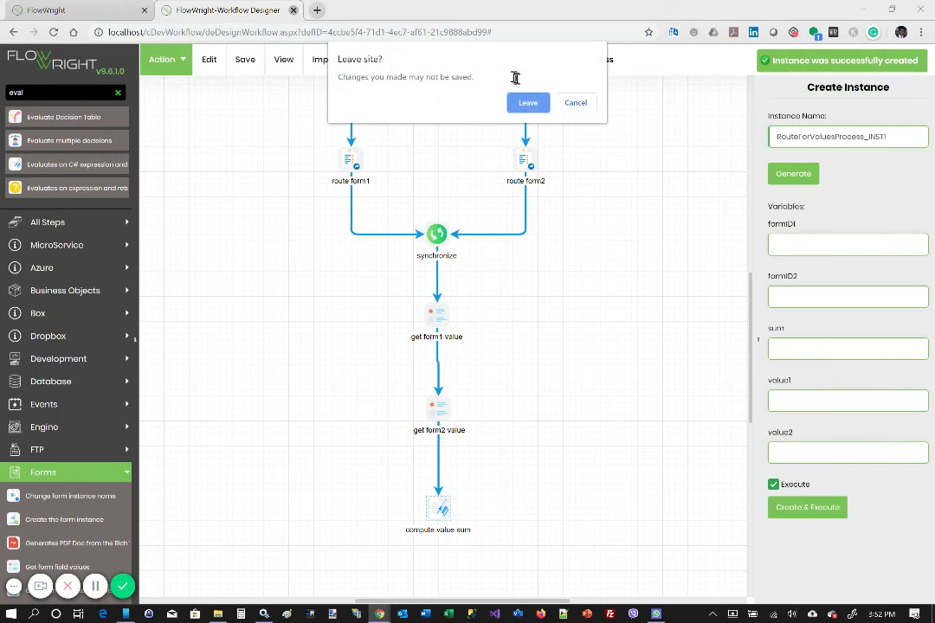
pyautogui.click(527, 103)
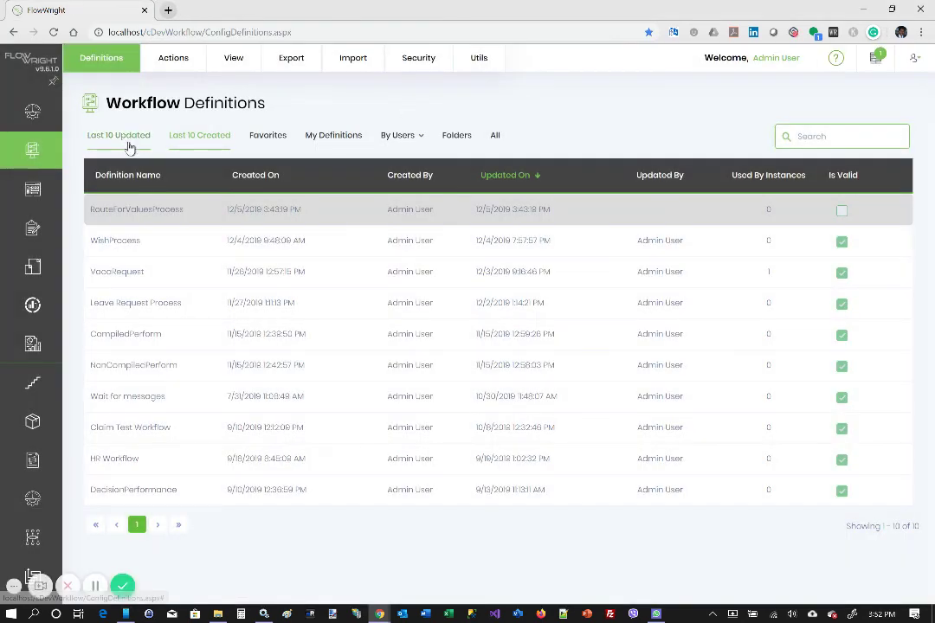
# Open the rendered diagram of RouteForValuesProcess_INST1 from the workflow instances and examine the execution state of its steps
pyautogui.moveTo(52, 195)
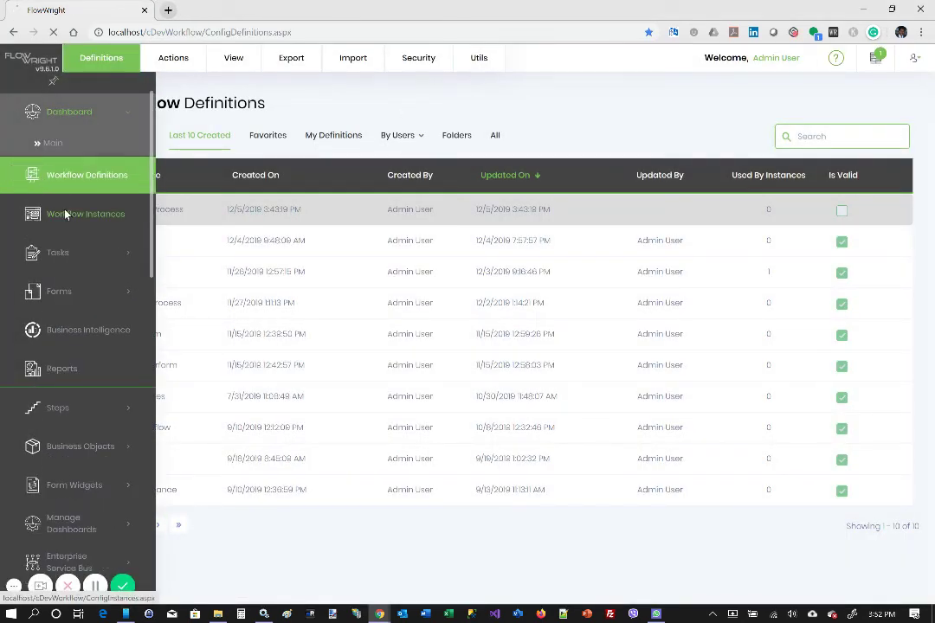
pyautogui.click(65, 215)
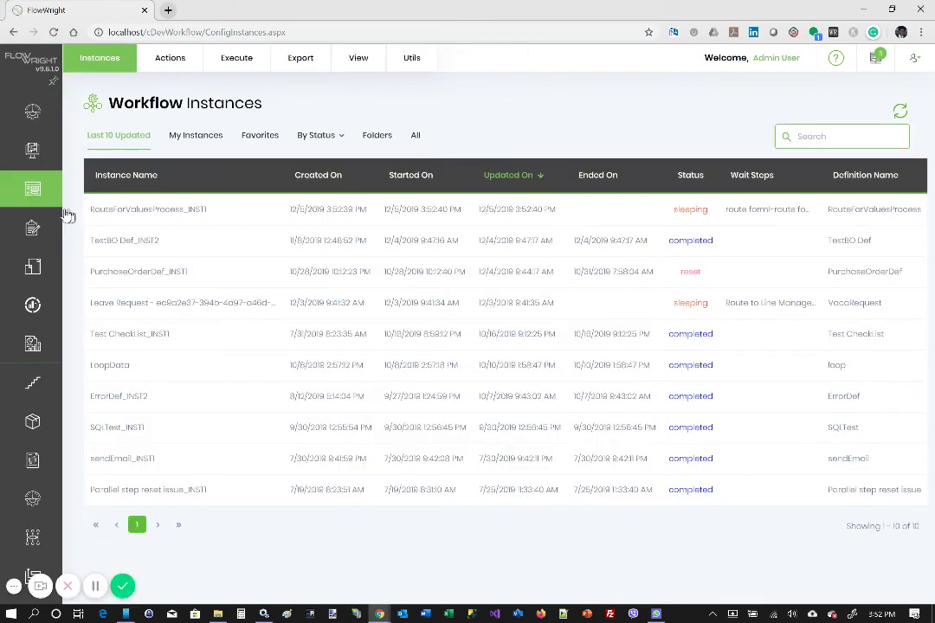
pyautogui.doubleClick(167, 209)
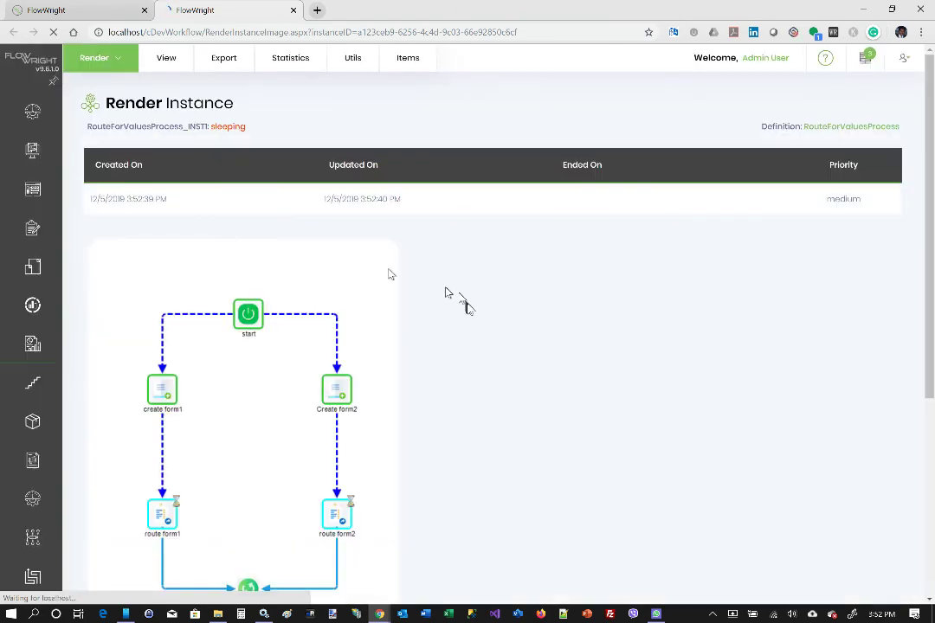
pyautogui.scroll(-2, 450, 284)
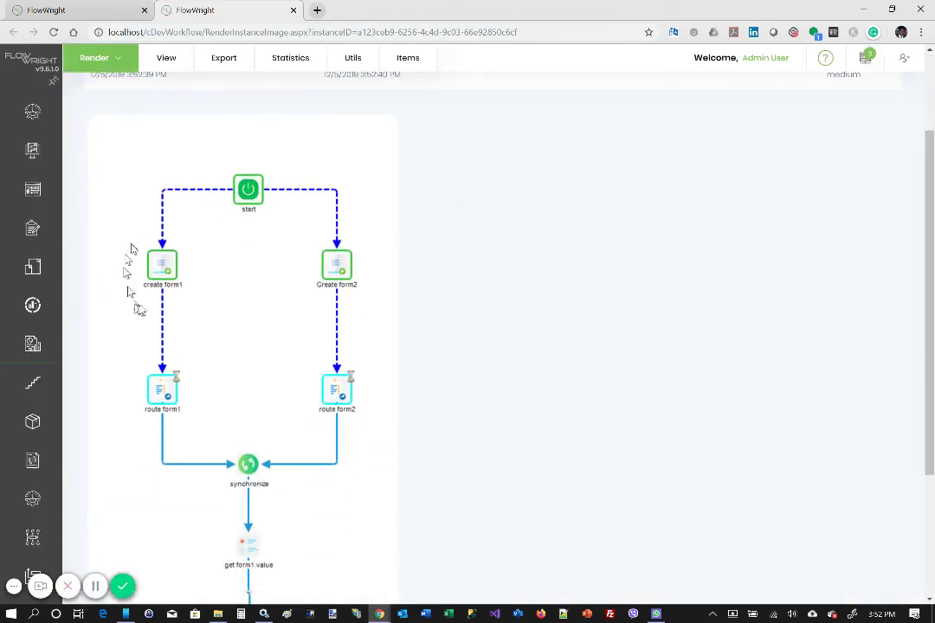
pyautogui.moveTo(156, 286)
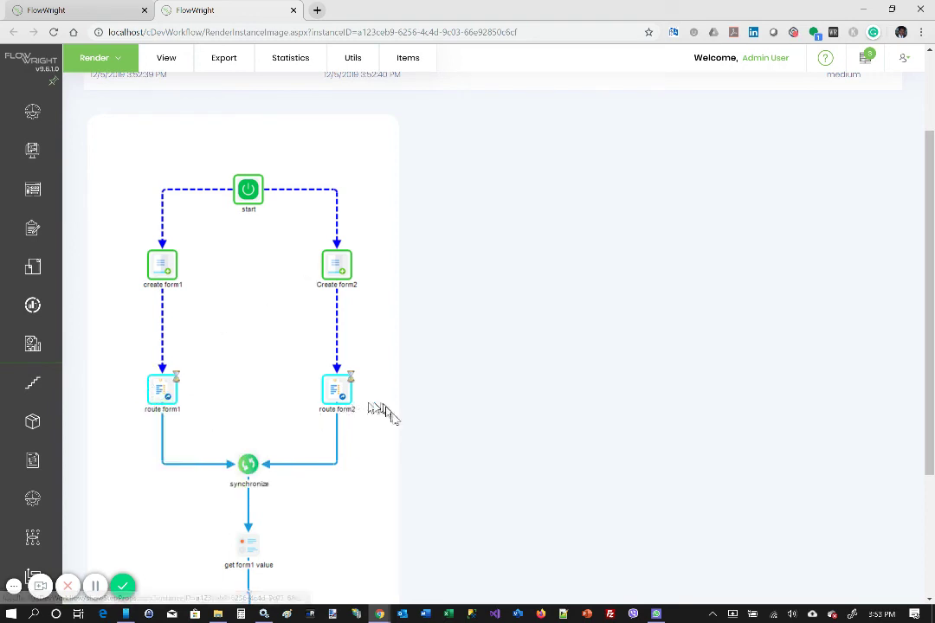
pyautogui.scroll(-2, 396, 397)
pyautogui.scroll(-1, 394, 390)
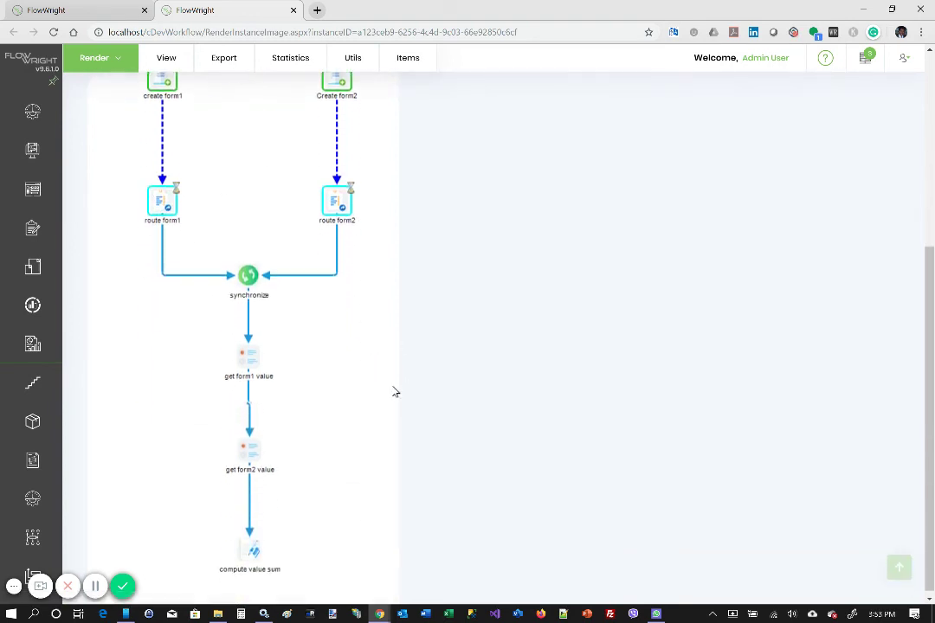
pyautogui.scroll(5, 394, 392)
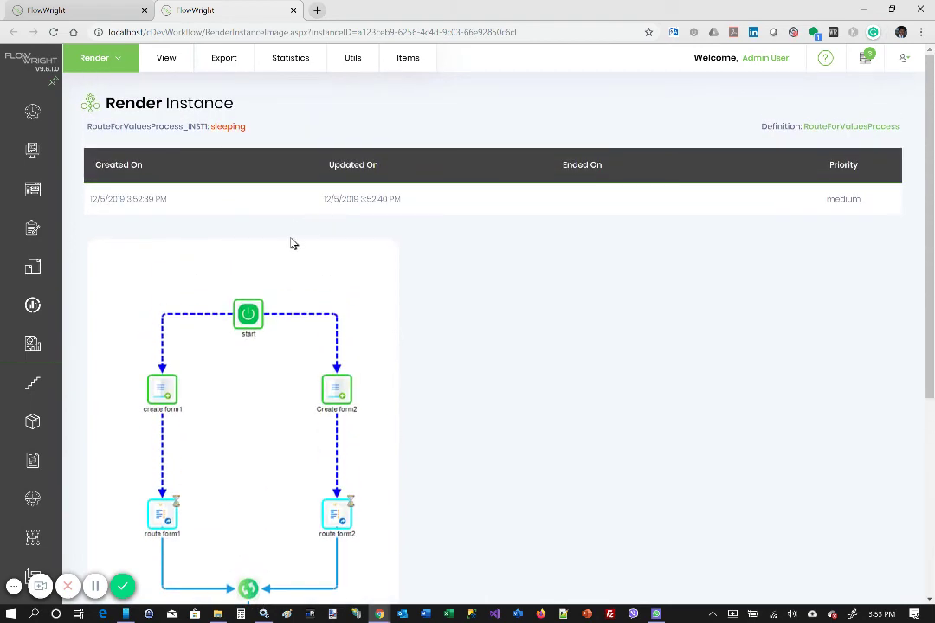
# Open the task Route form1 for value from the task list, enter 45 as value 1, and complete the task
pyautogui.click(61, 9)
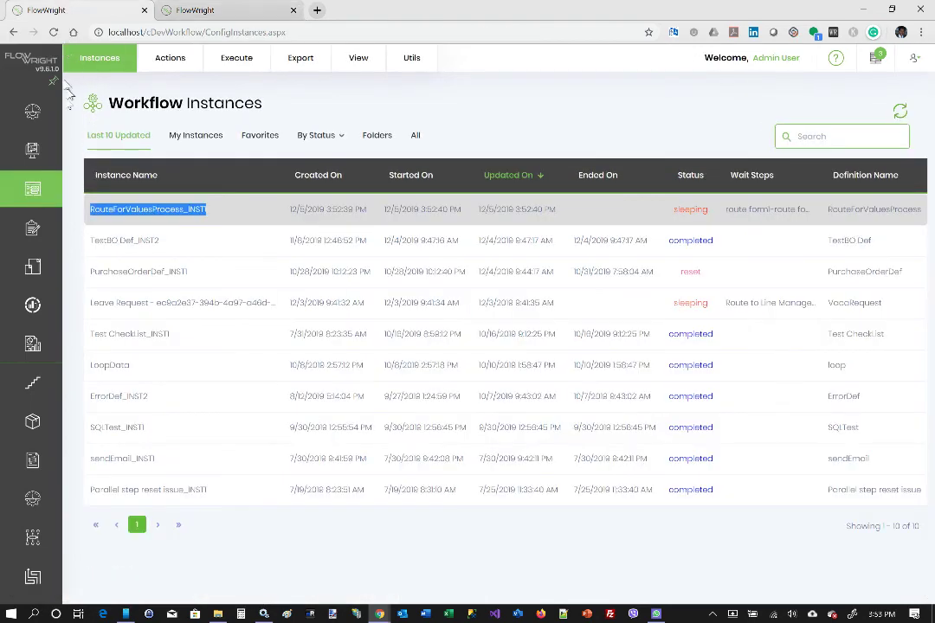
pyautogui.moveTo(27, 244)
pyautogui.click(63, 256)
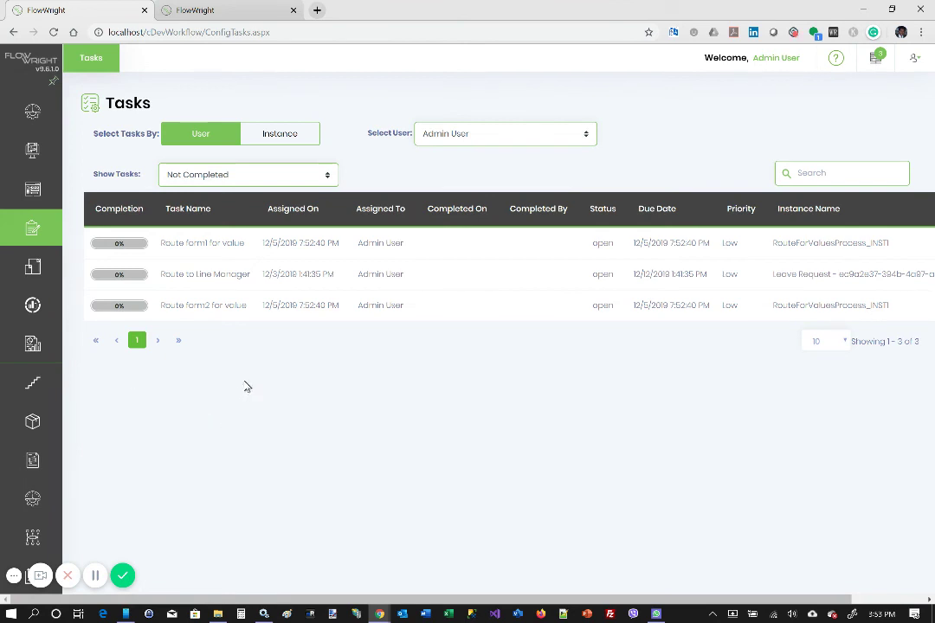
pyautogui.click(232, 243)
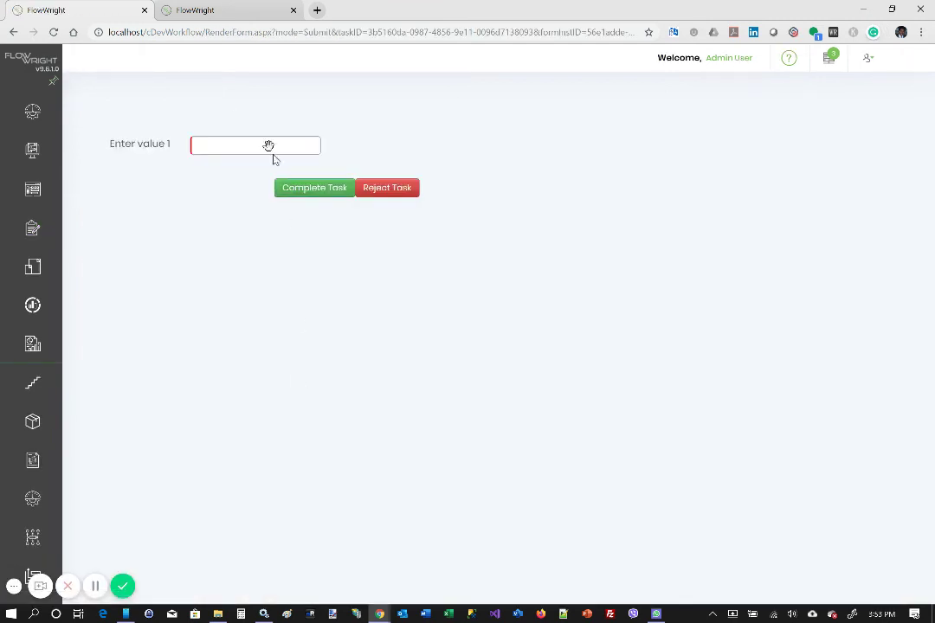
pyautogui.click(213, 147)
pyautogui.click(299, 198)
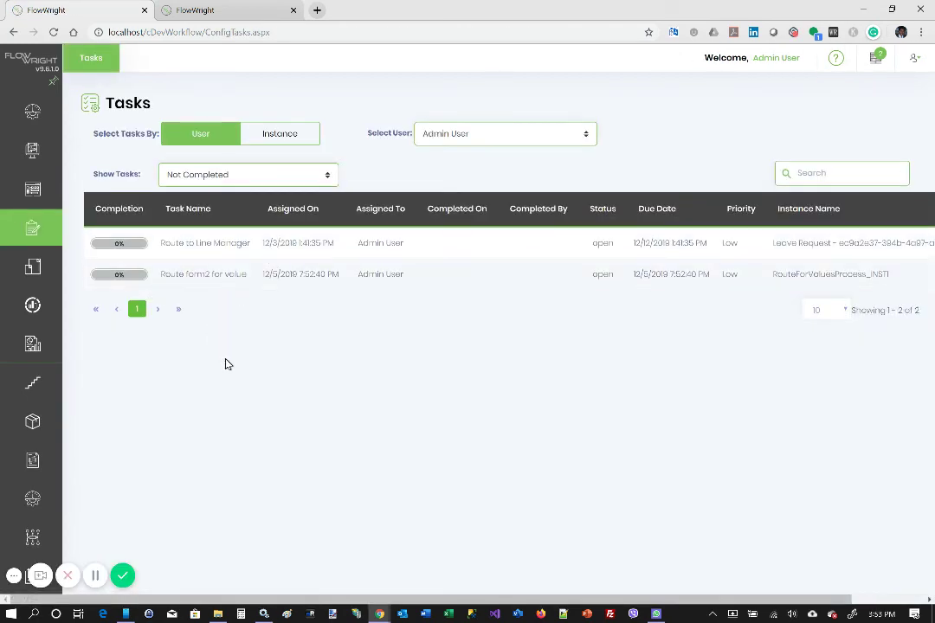
# Return to the rendered instance diagram and examine how route form1, route form2 and synchronize have progressed
pyautogui.click(217, 13)
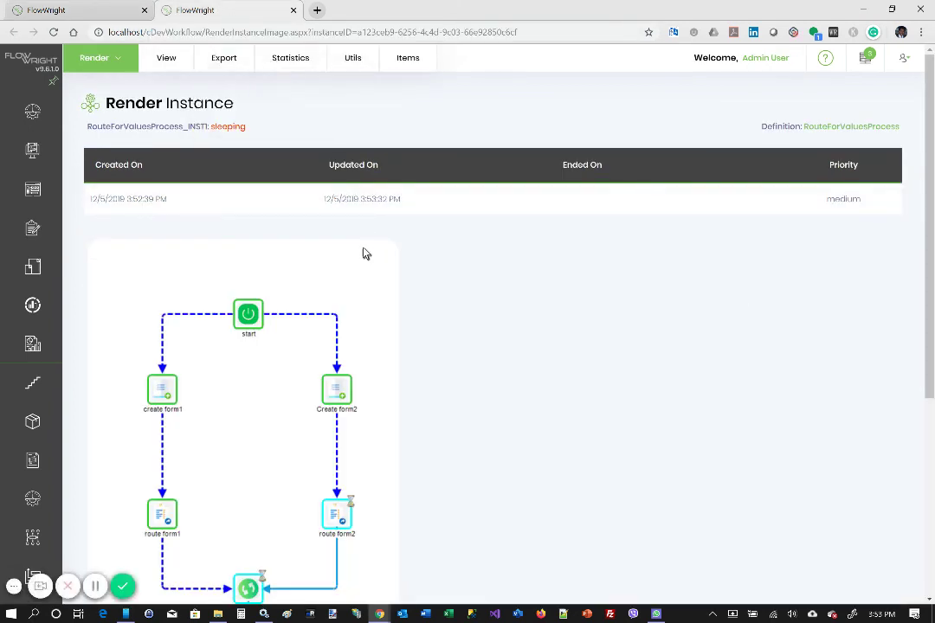
pyautogui.scroll(-2, 363, 253)
pyautogui.moveTo(184, 396)
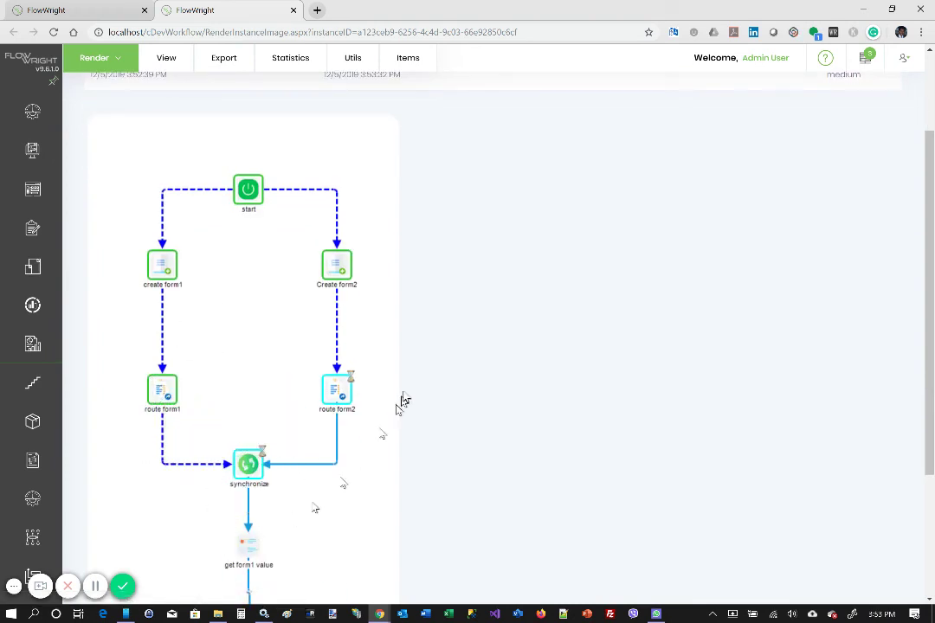
pyautogui.scroll(-1, 390, 394)
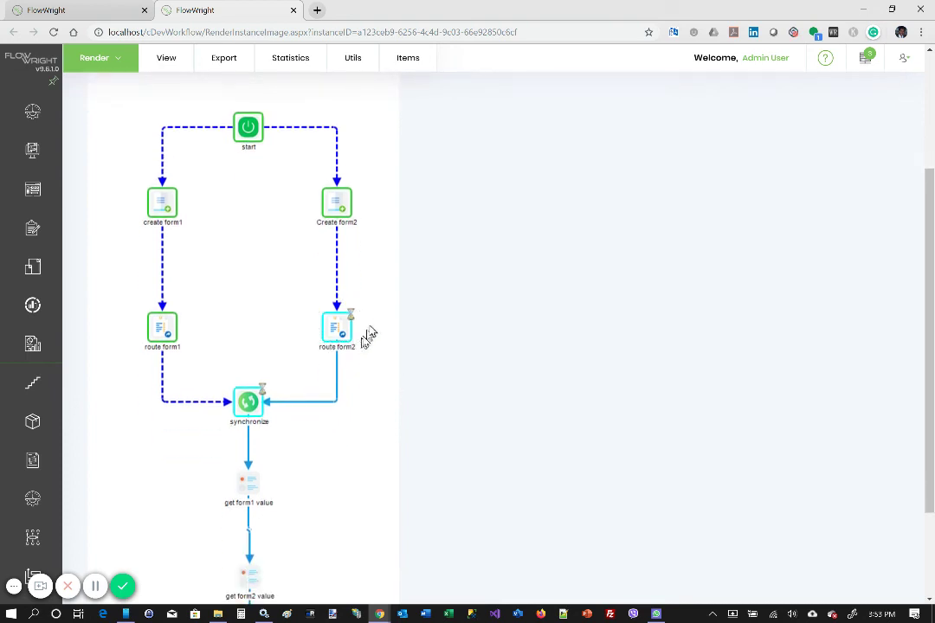
pyautogui.scroll(-2, 386, 373)
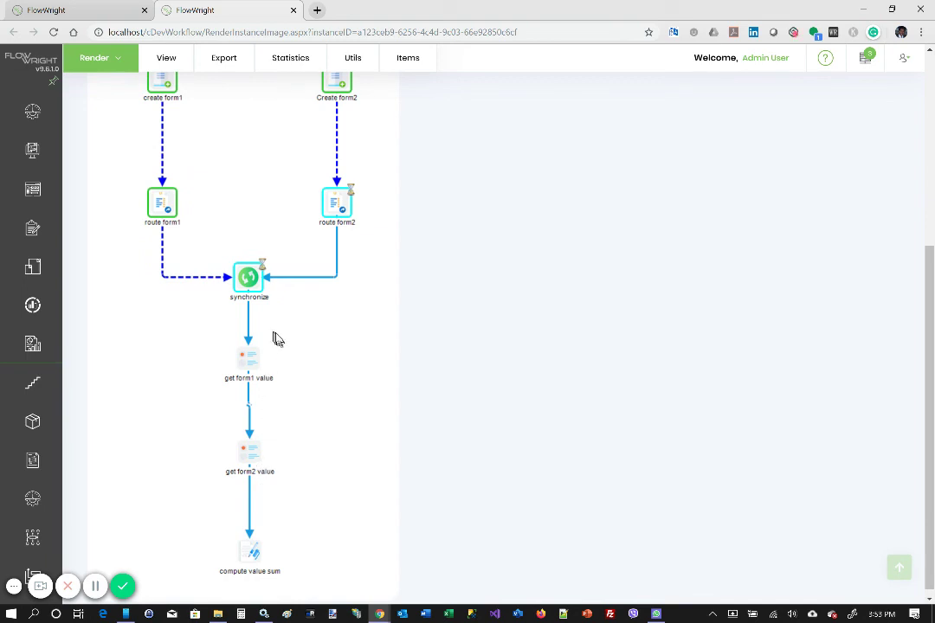
# Open the task Route form2 for value from the task list, enter 60 as value 2, and complete the task
pyautogui.click(99, 12)
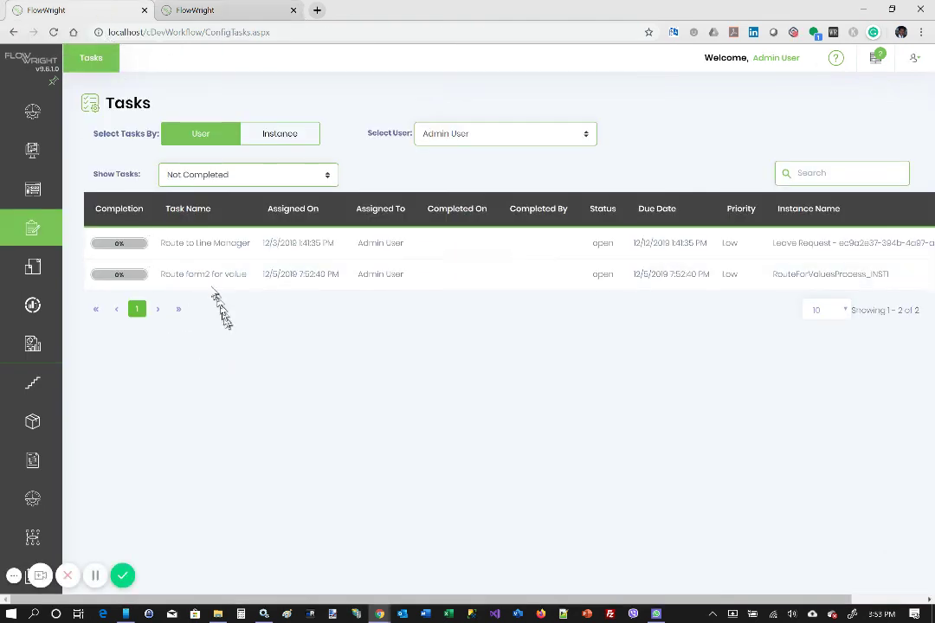
pyautogui.click(207, 278)
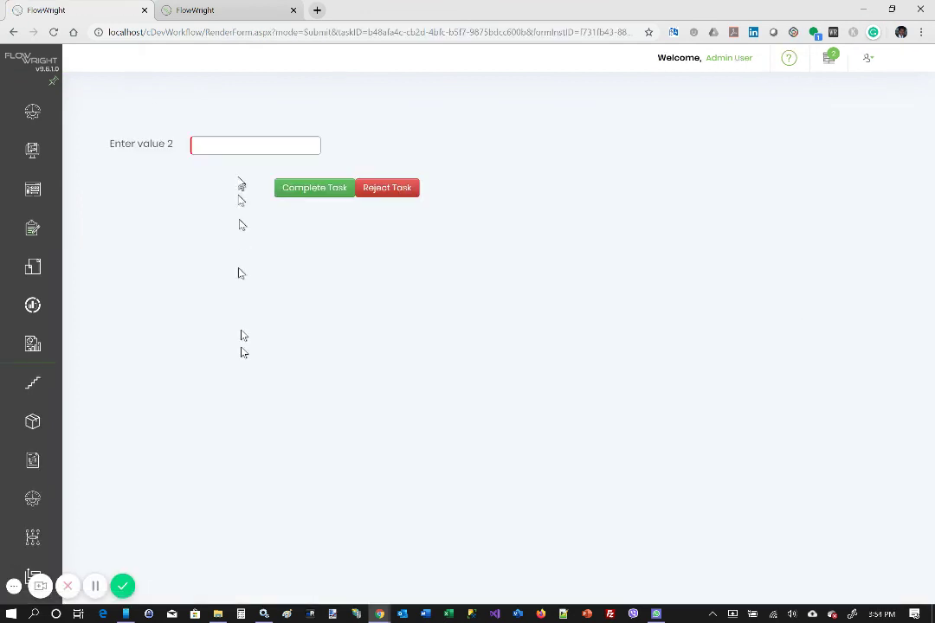
pyautogui.click(234, 143)
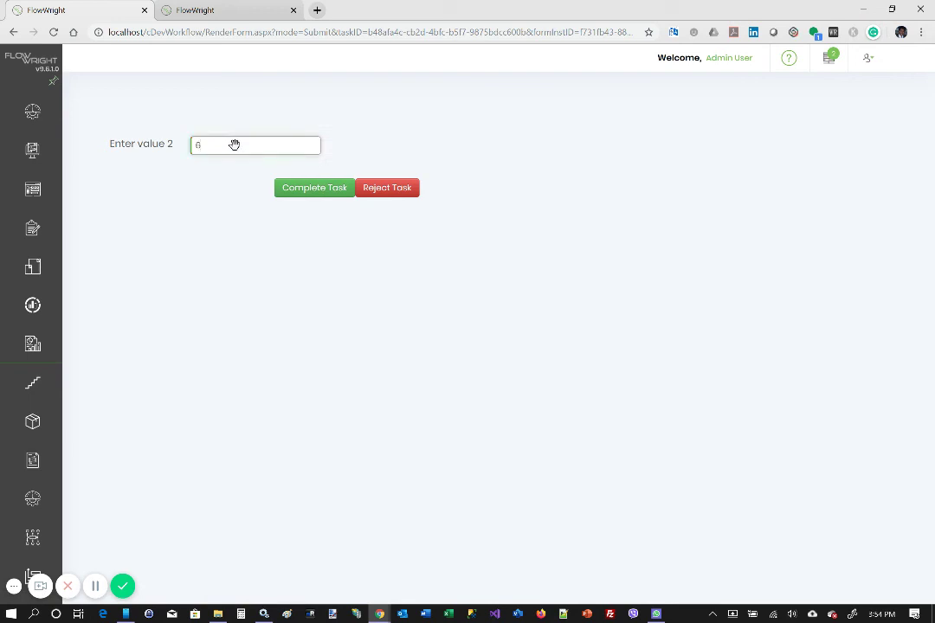
pyautogui.click(303, 198)
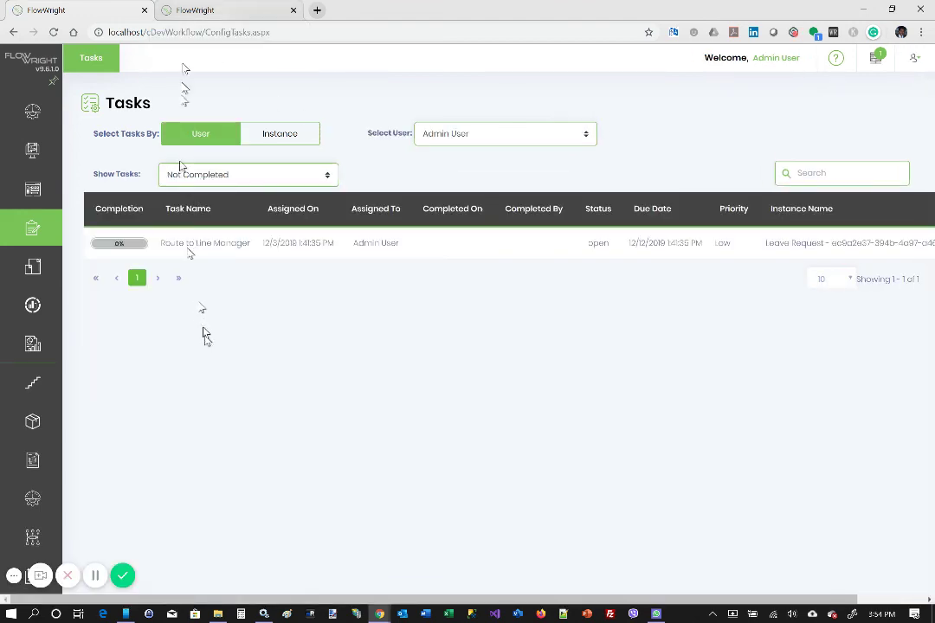
# Review the updated instance diagram from the form routes through synchronize down to compute value sum
pyautogui.click(188, 14)
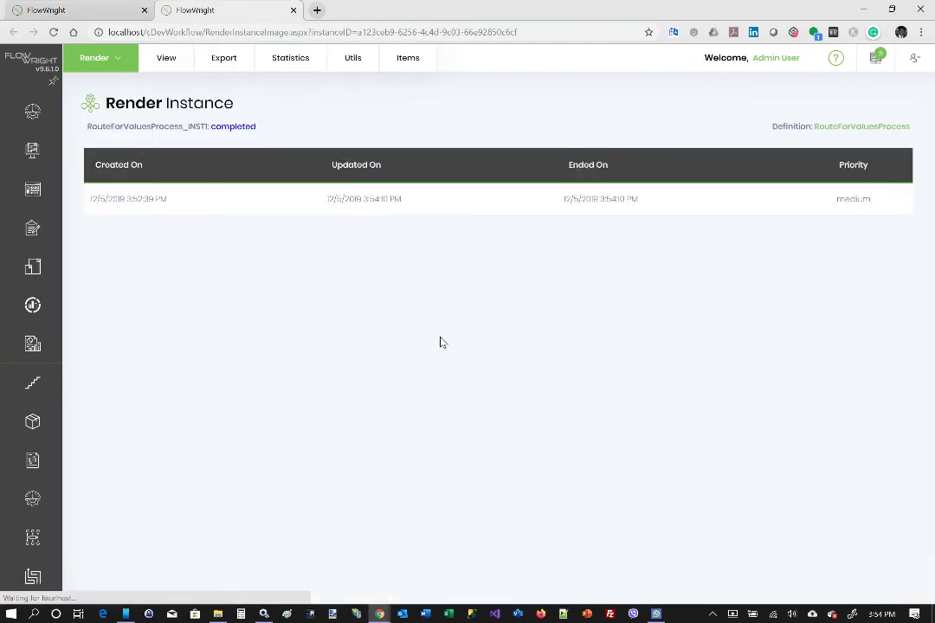
pyautogui.scroll(-4, 373, 319)
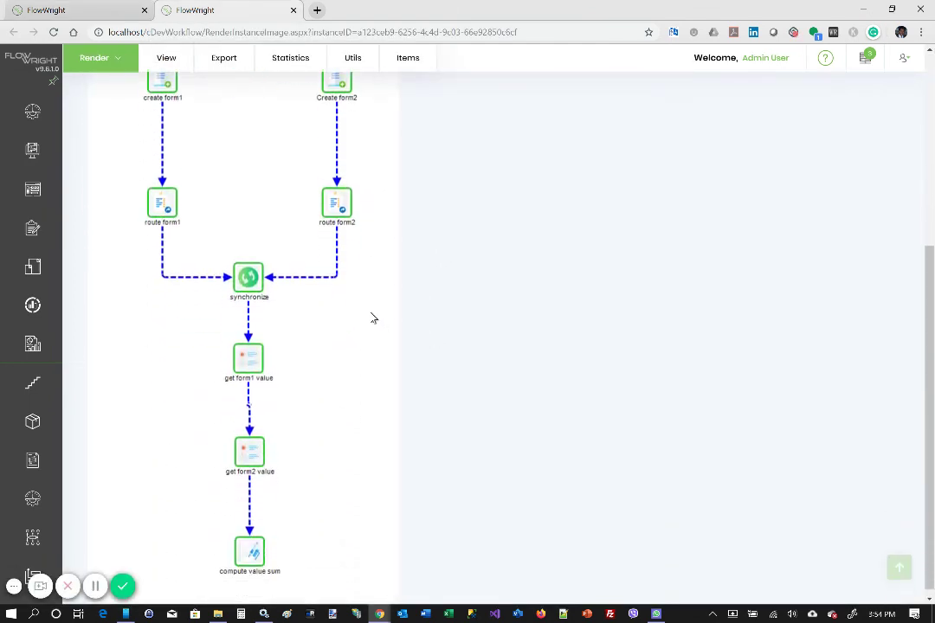
pyautogui.scroll(-1, 373, 319)
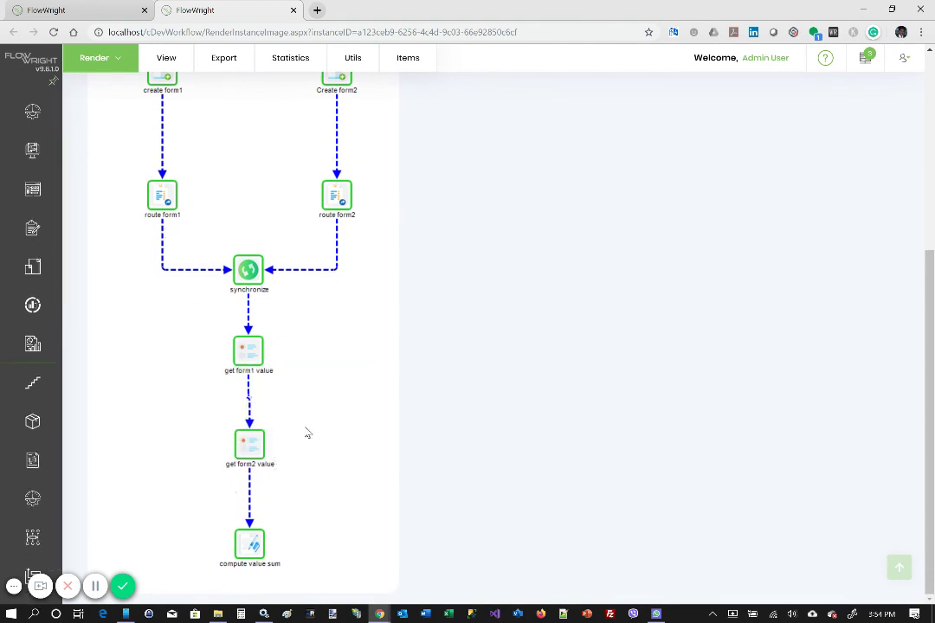
# Open the execution properties of the compute value sum step and show its variables to check value1, value2 and sum
pyautogui.moveTo(248, 546)
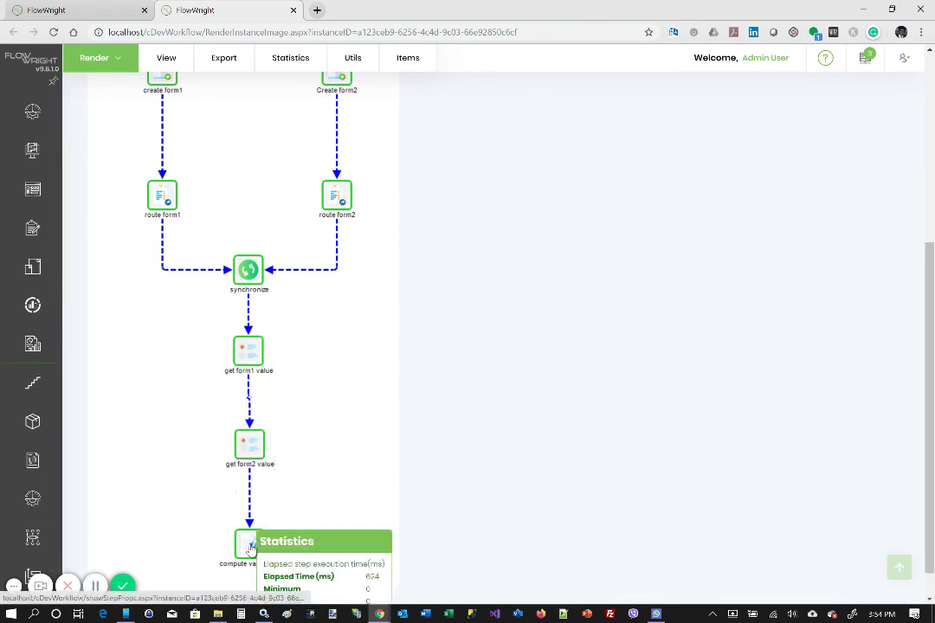
pyautogui.click(248, 545)
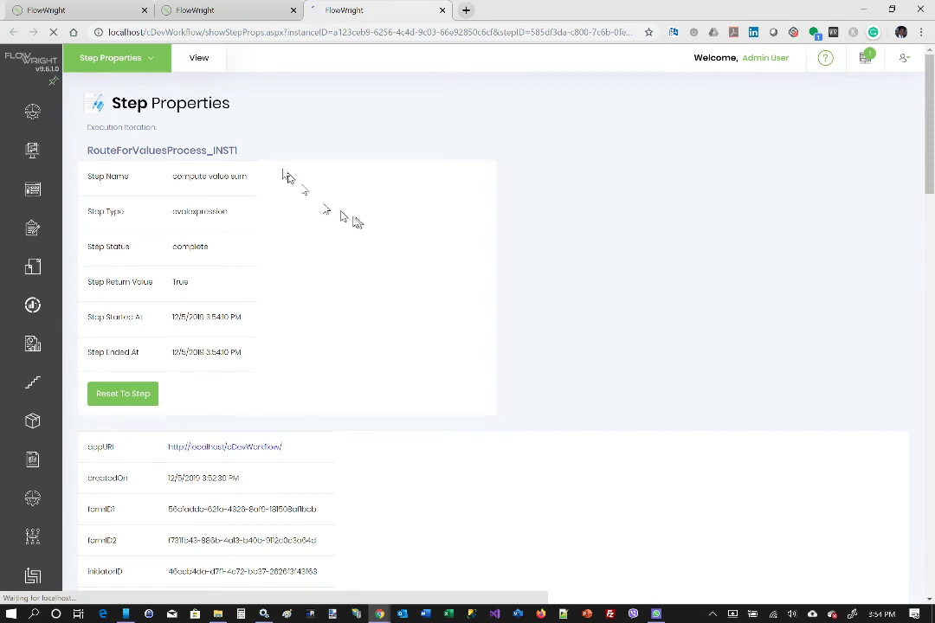
pyautogui.click(202, 67)
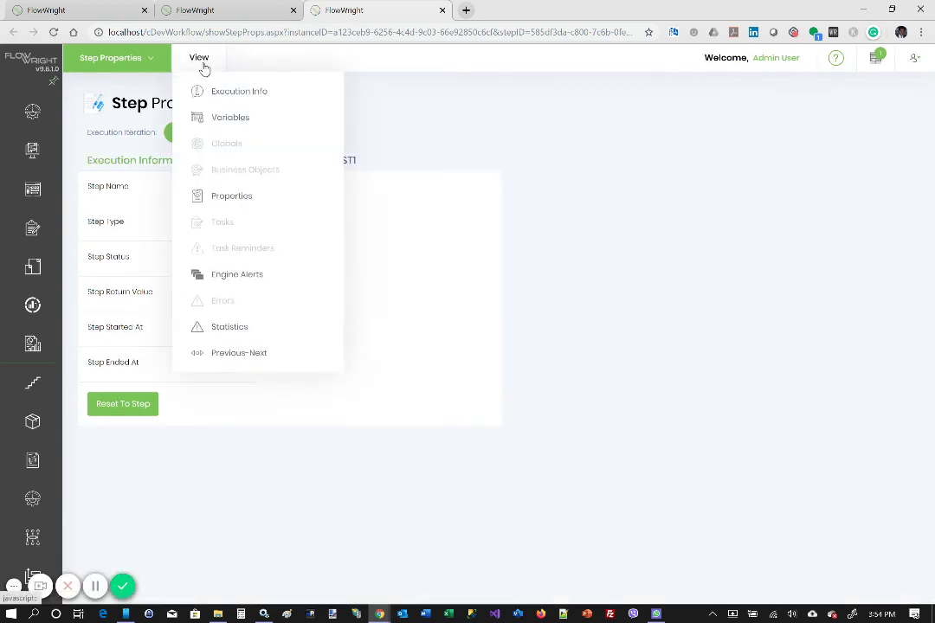
pyautogui.click(222, 122)
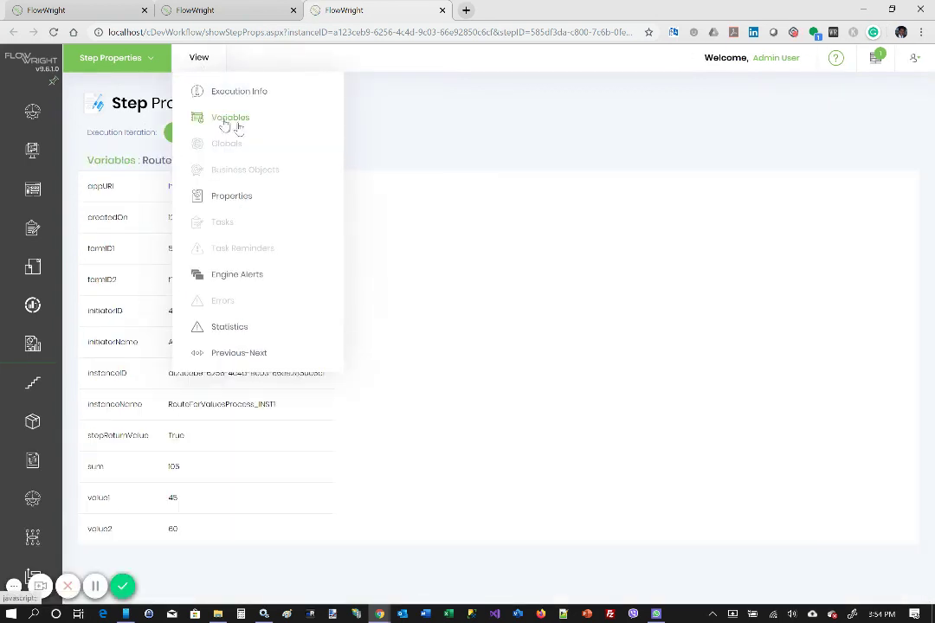